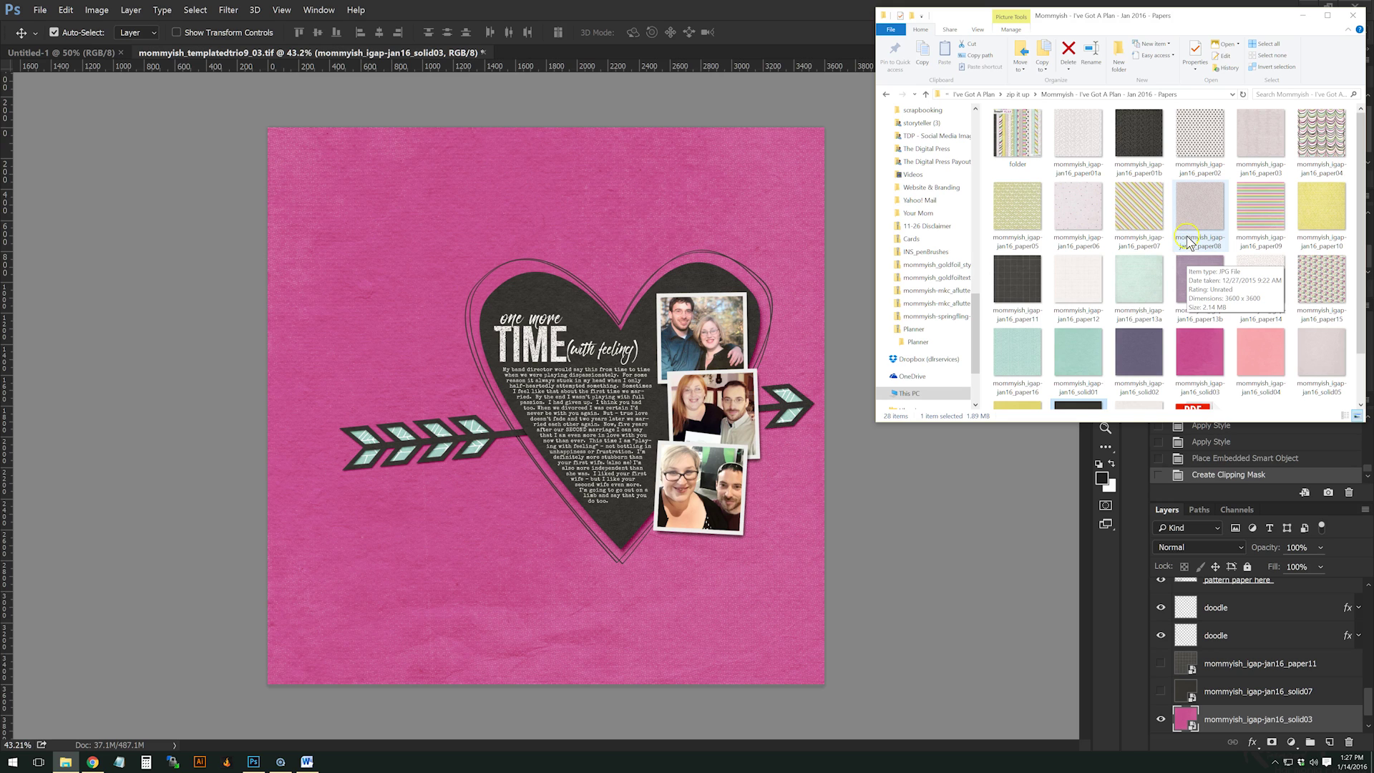
Open the Mommyish - I've Got A Plan - Jan 2016 - Elements folder in File Explorer
left_click(1018, 95)
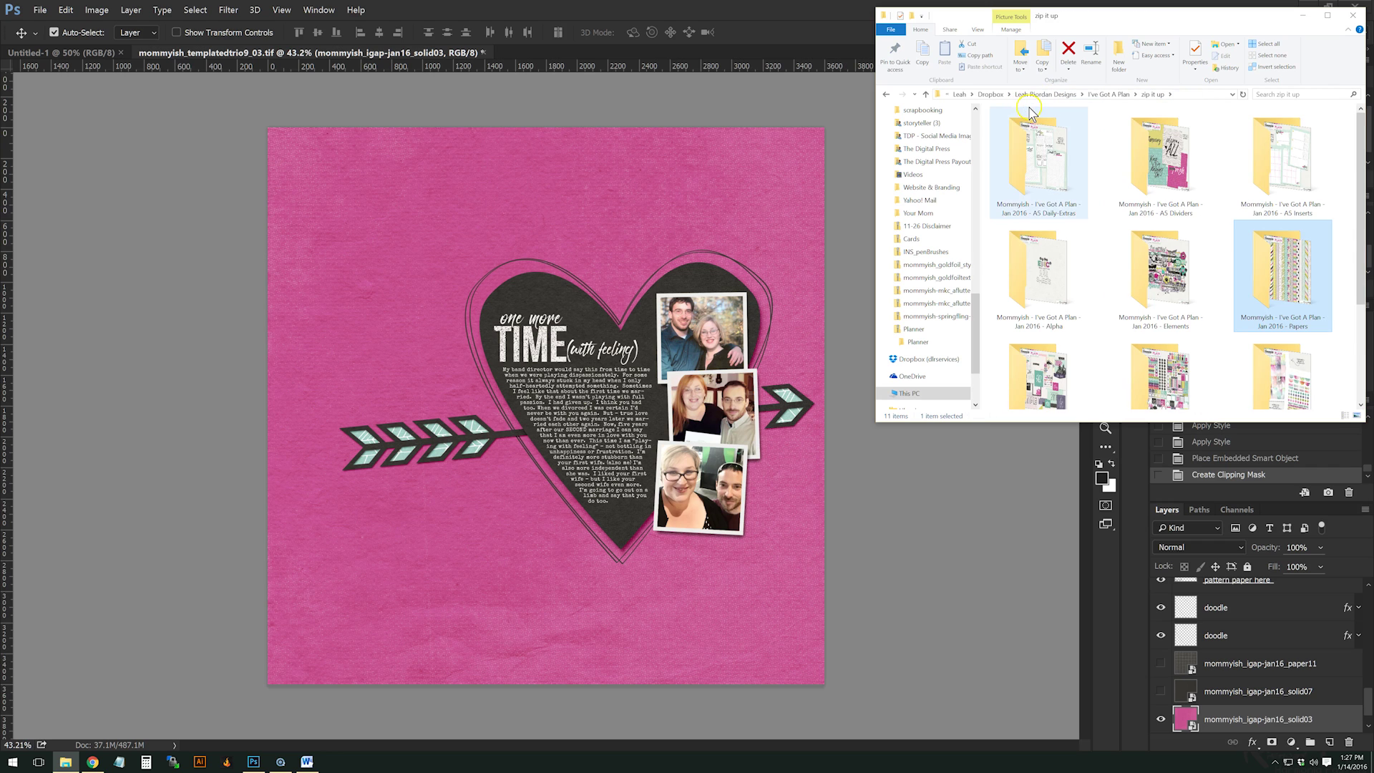
left_click(1155, 255)
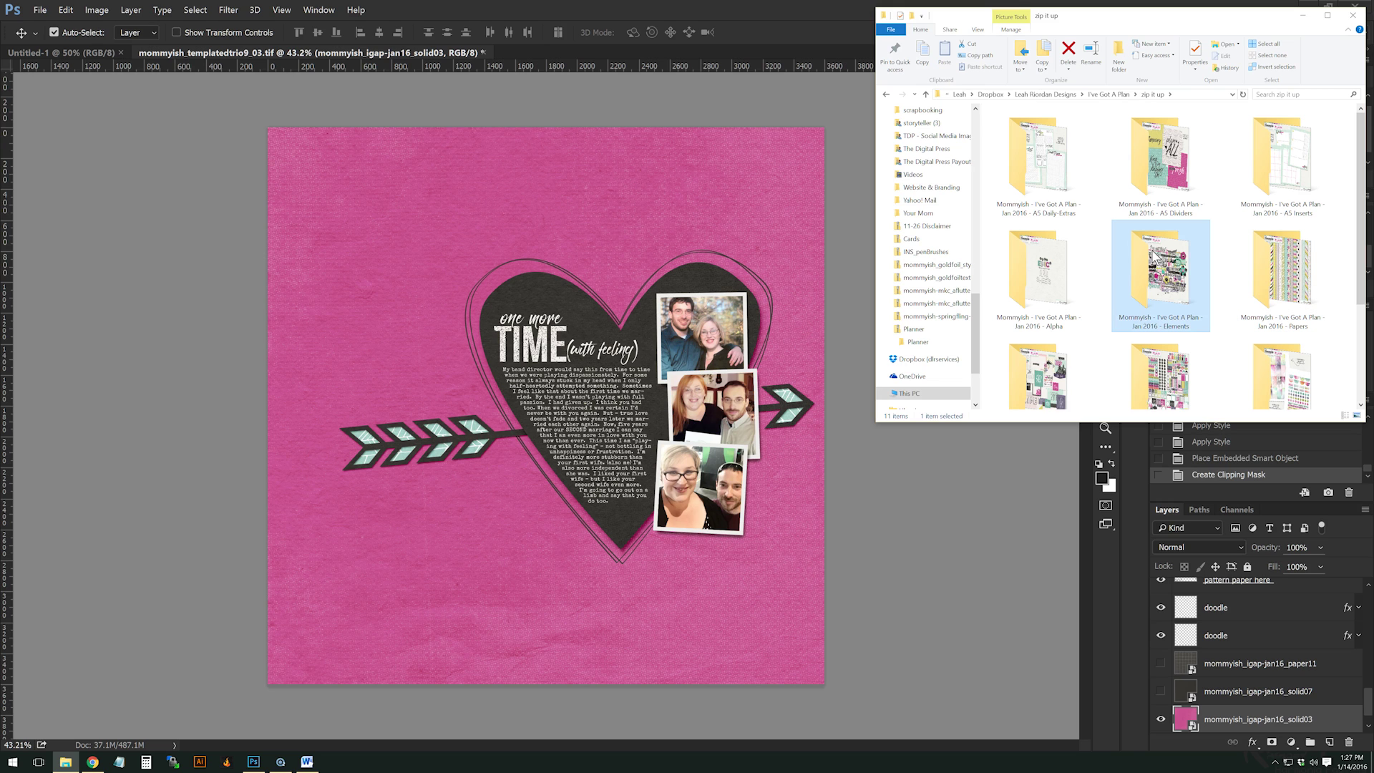
double_click(1154, 257)
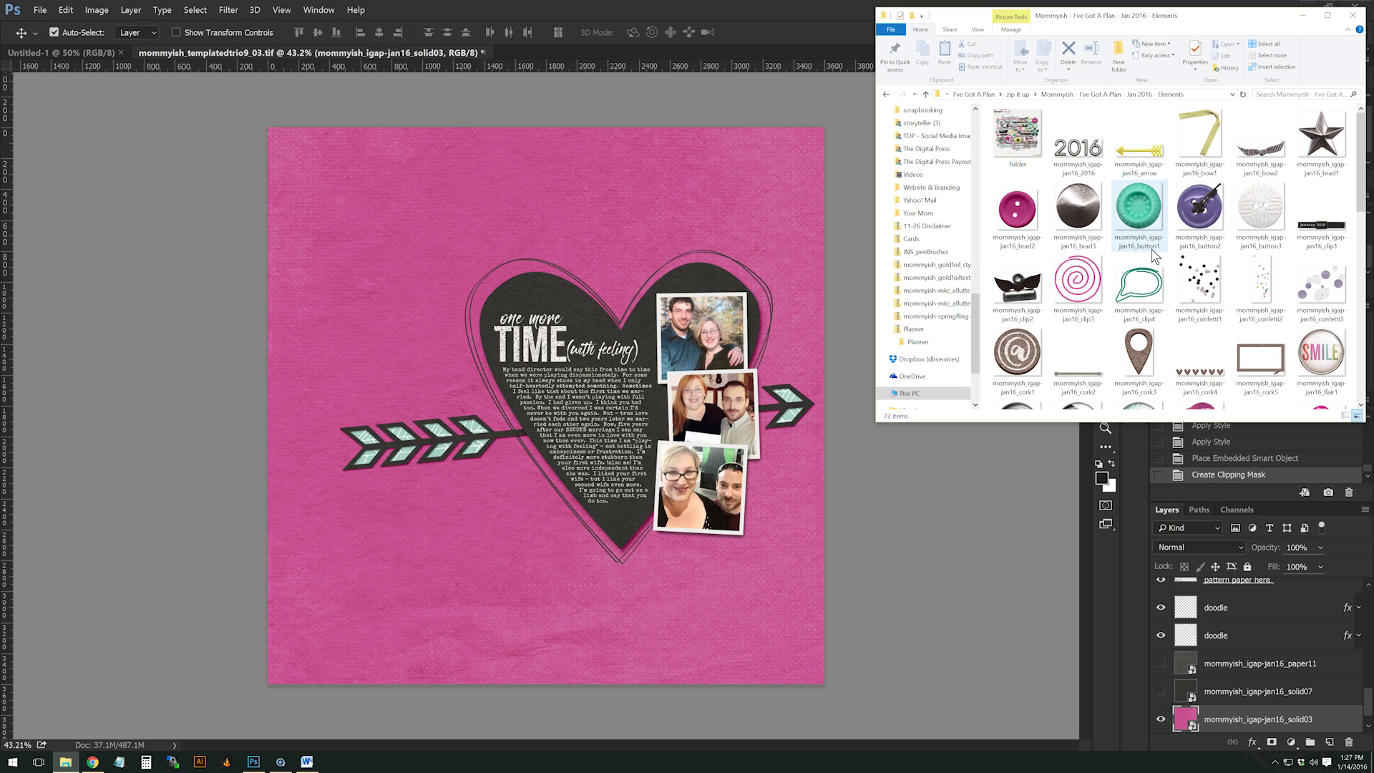
Place mommyish_igap-jan16_confetti1 from the Elements folder into the Photoshop layout, scaled to about 66% over the heart's upper-left area
left_click(1150, 247)
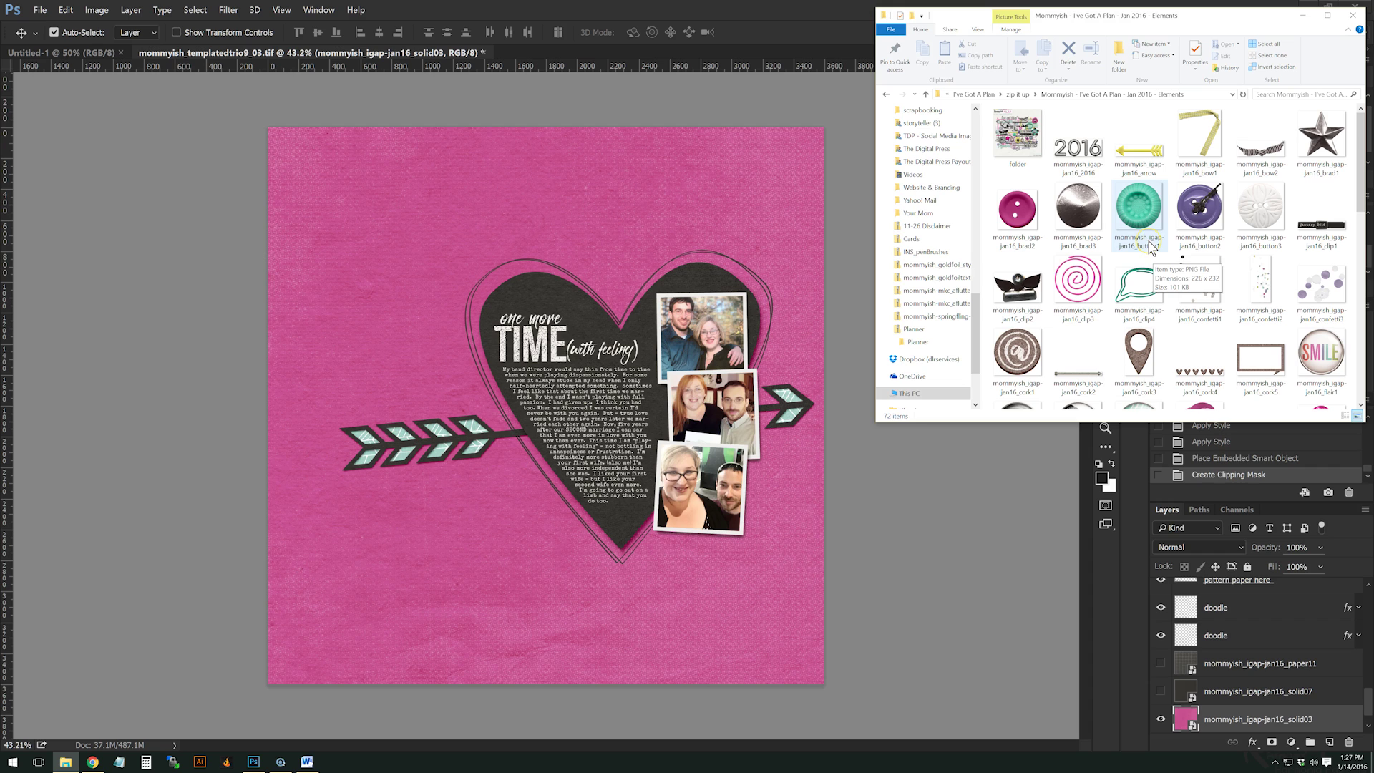
left_click(1209, 284)
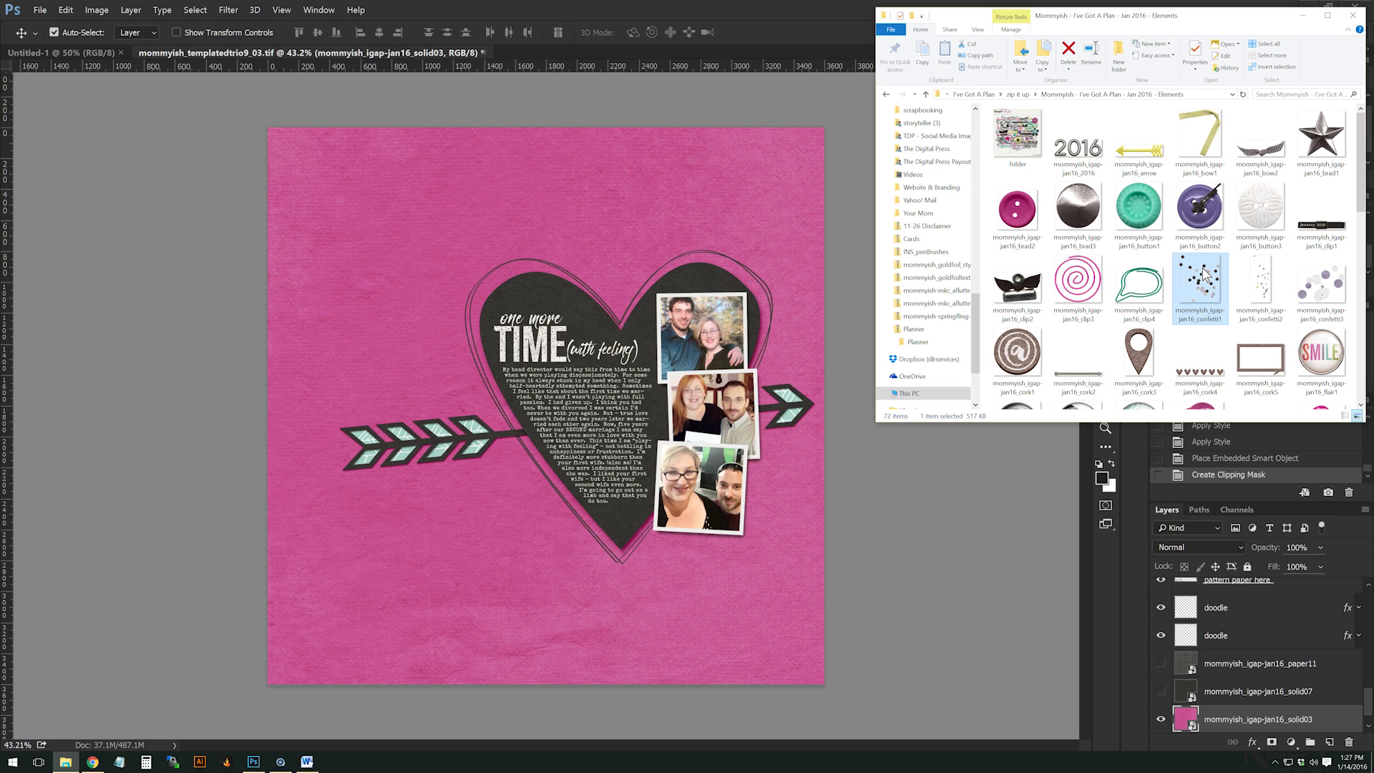
scroll(1205, 215, "down", 2)
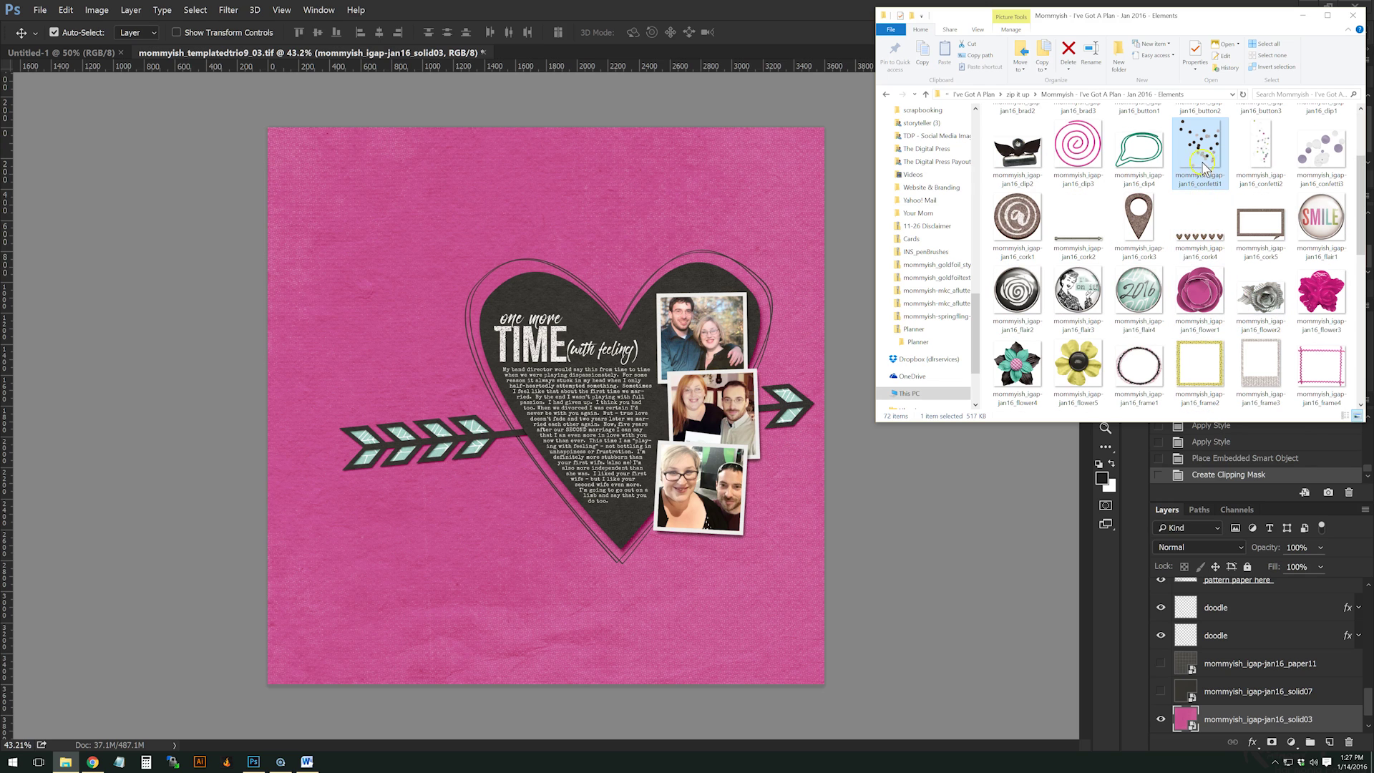
left_click_drag(1203, 147, 519, 275)
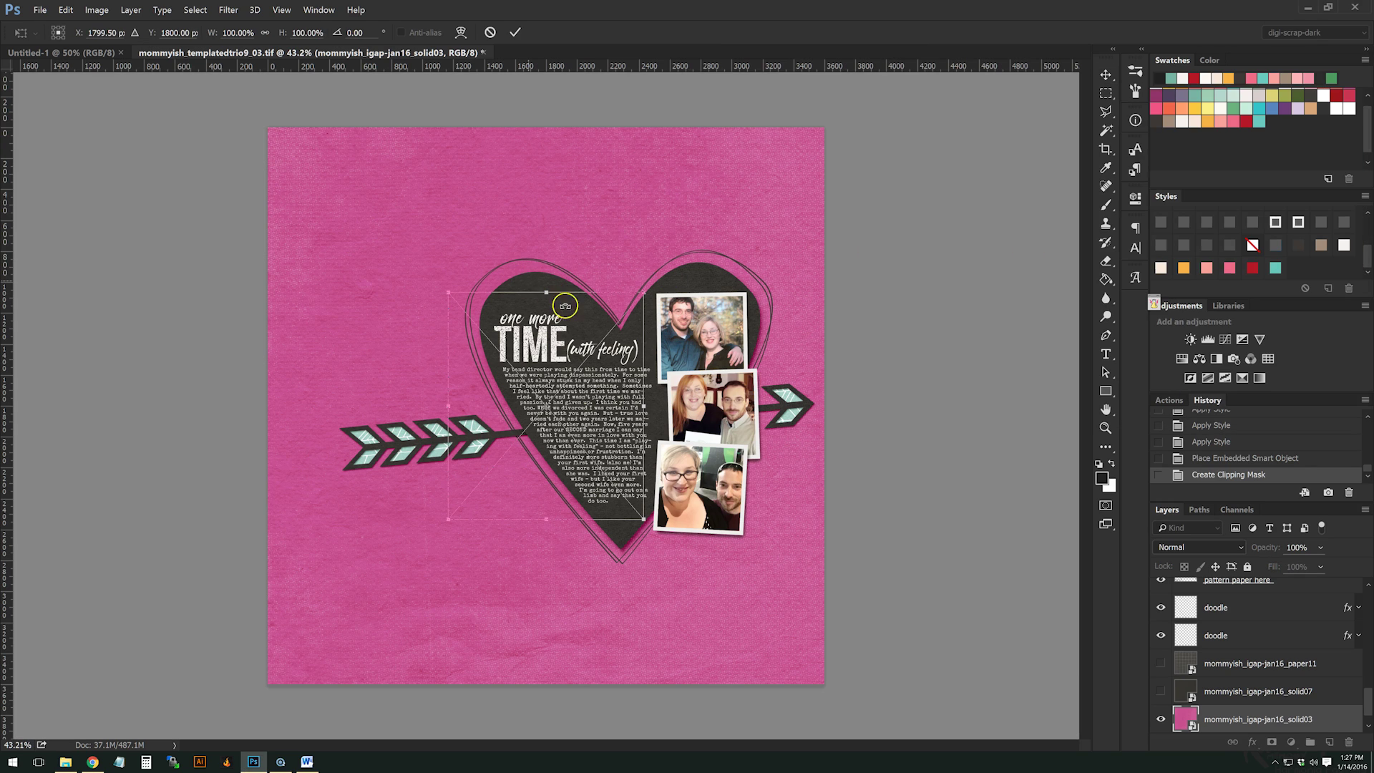
left_click_drag(614, 346, 537, 241)
left_click_drag(372, 189, 457, 250)
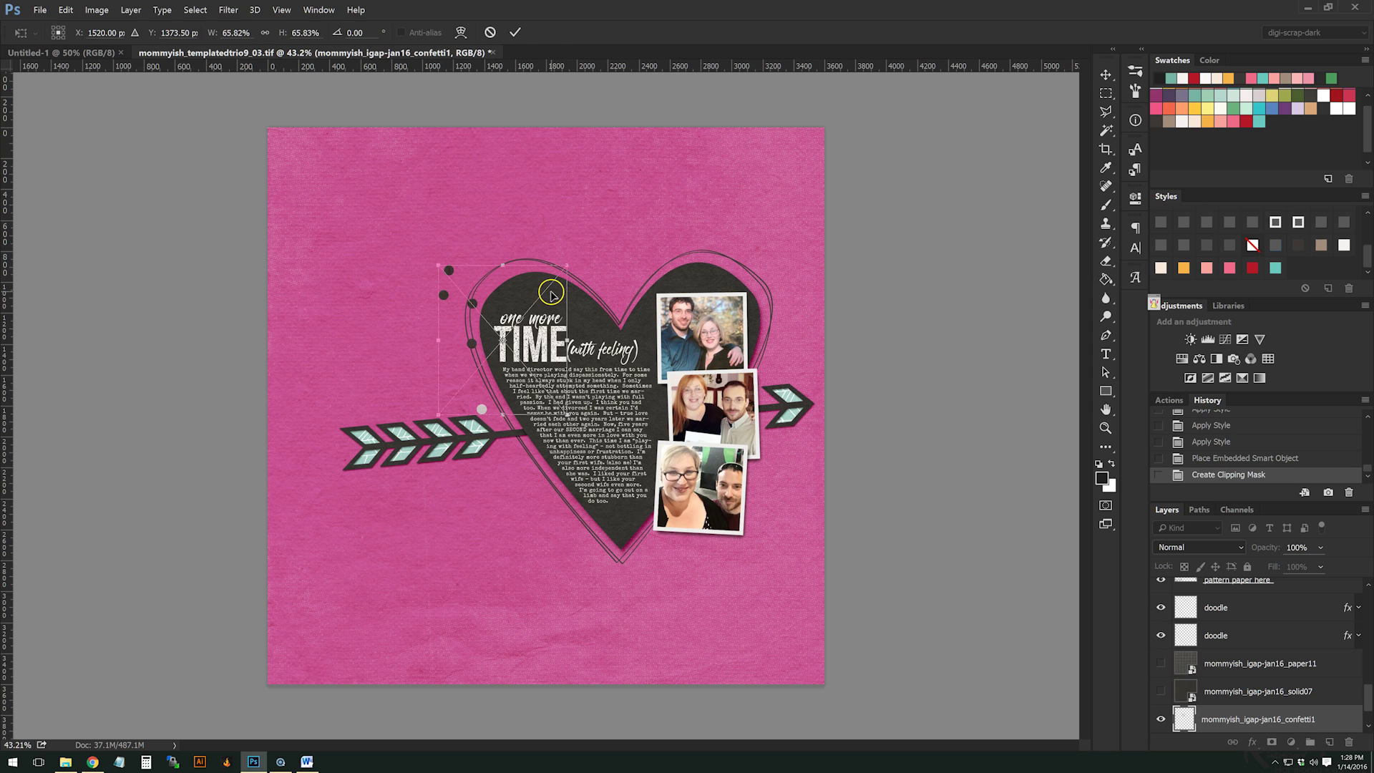
key("Return")
Position the confetti across the heart's upper-left edge and put its layer at the top of the layer stack
mouse_move(469, 289)
left_mouse_down()
mouse_move(465, 255)
mouse_move(426, 272)
mouse_move(419, 242)
mouse_move(665, 386)
mouse_move(665, 430)
left_mouse_up()
key("ctrl")
key("ctrl+z")
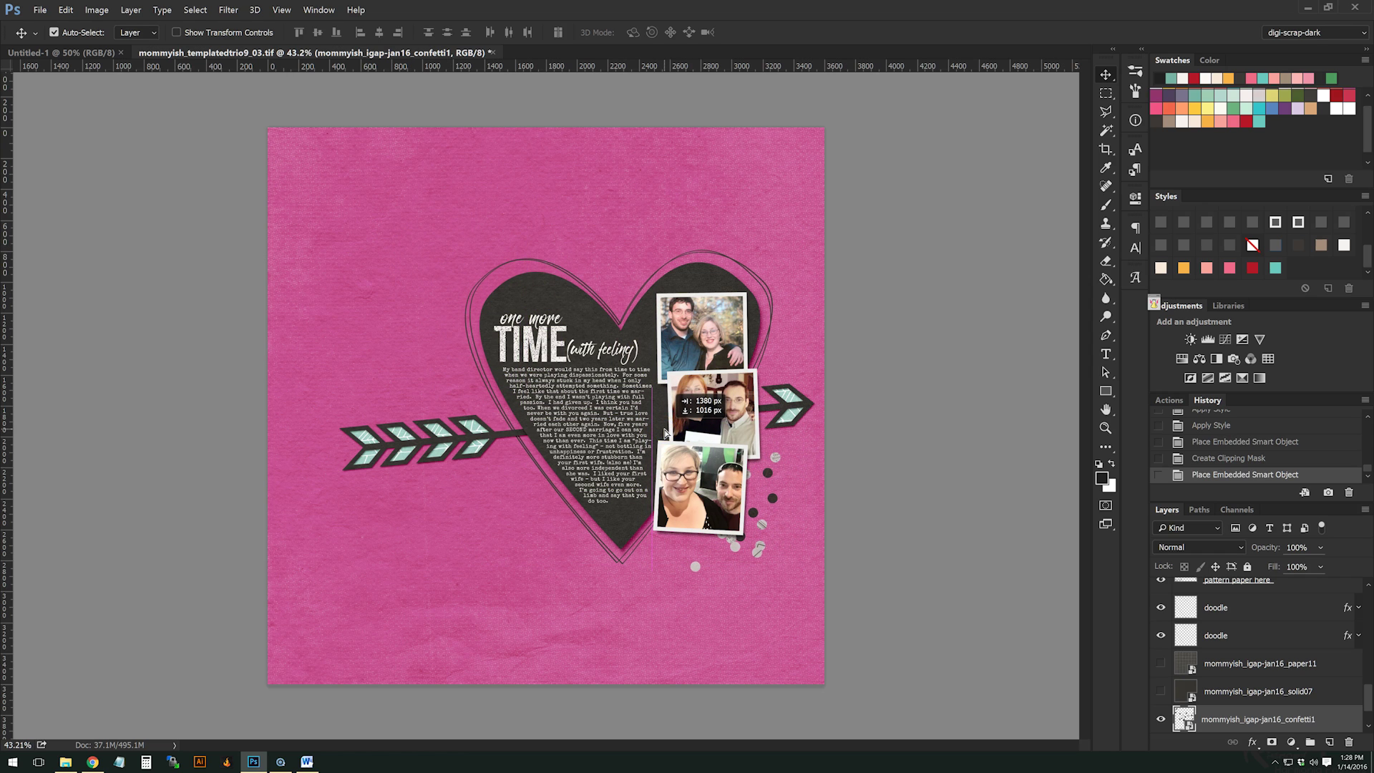
left_click_drag(665, 432, 435, 250)
left_click_drag(1330, 717, 1269, 591)
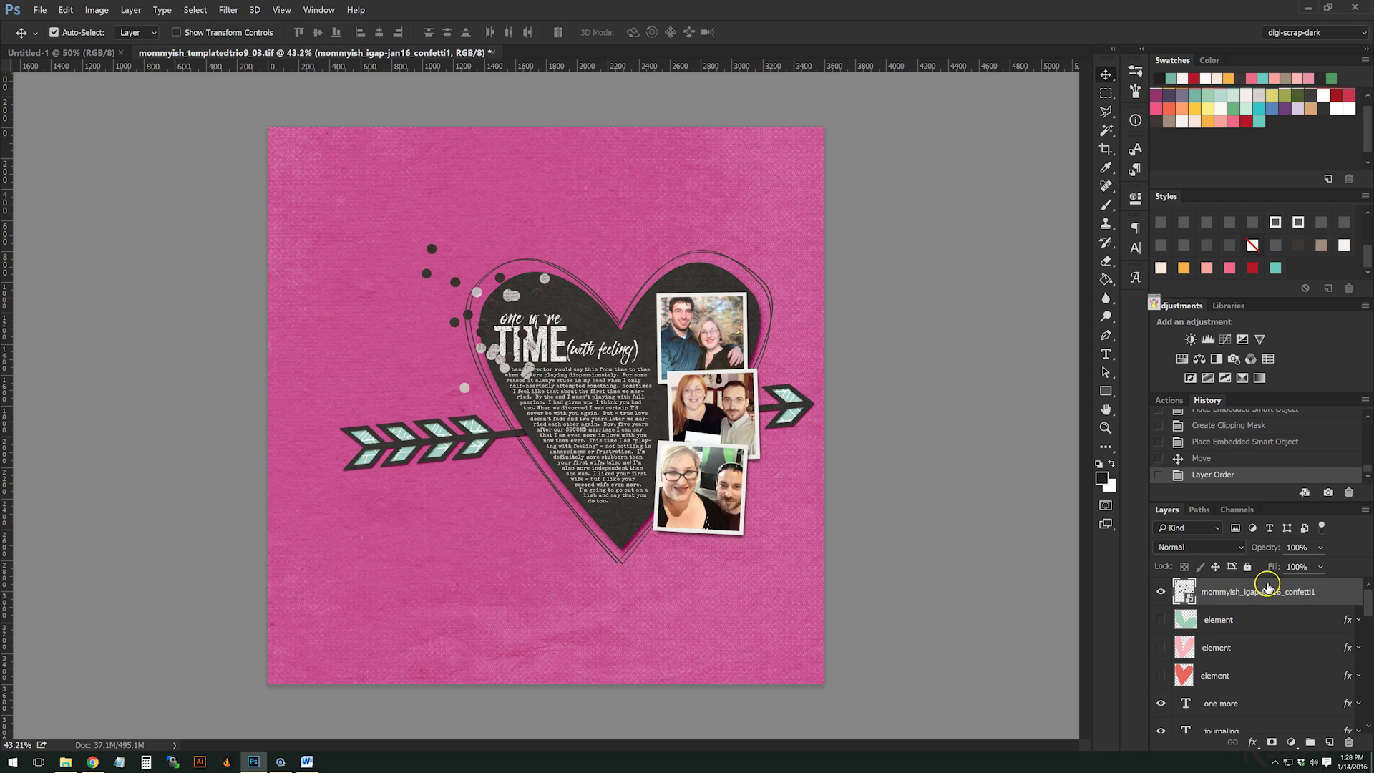
left_click_drag(528, 372, 544, 349)
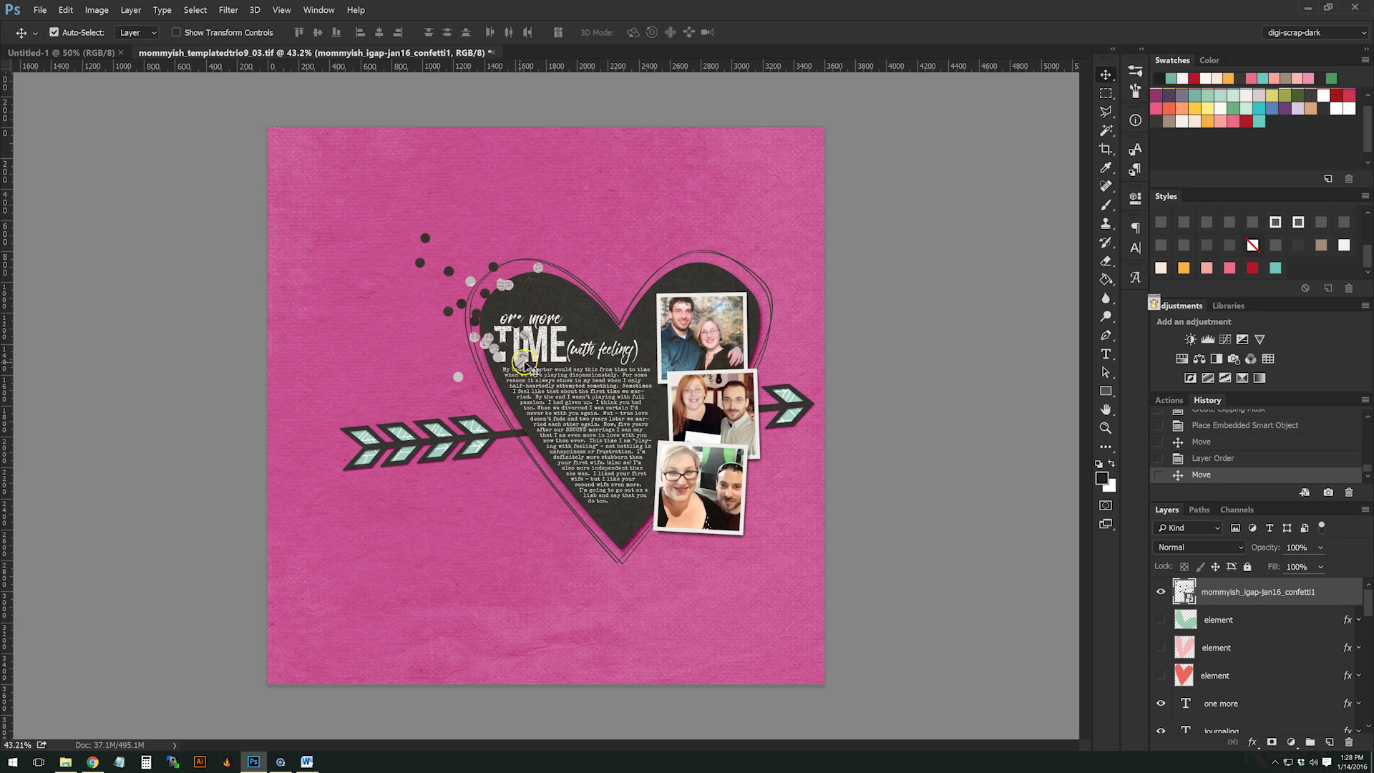
Hide the four text layers: one more, journaling, (with feeling) and Time
left_click(559, 334)
scroll(1271, 698, "up", 1)
left_click(1267, 636, "shift")
left_click_drag(1159, 637, 1161, 720)
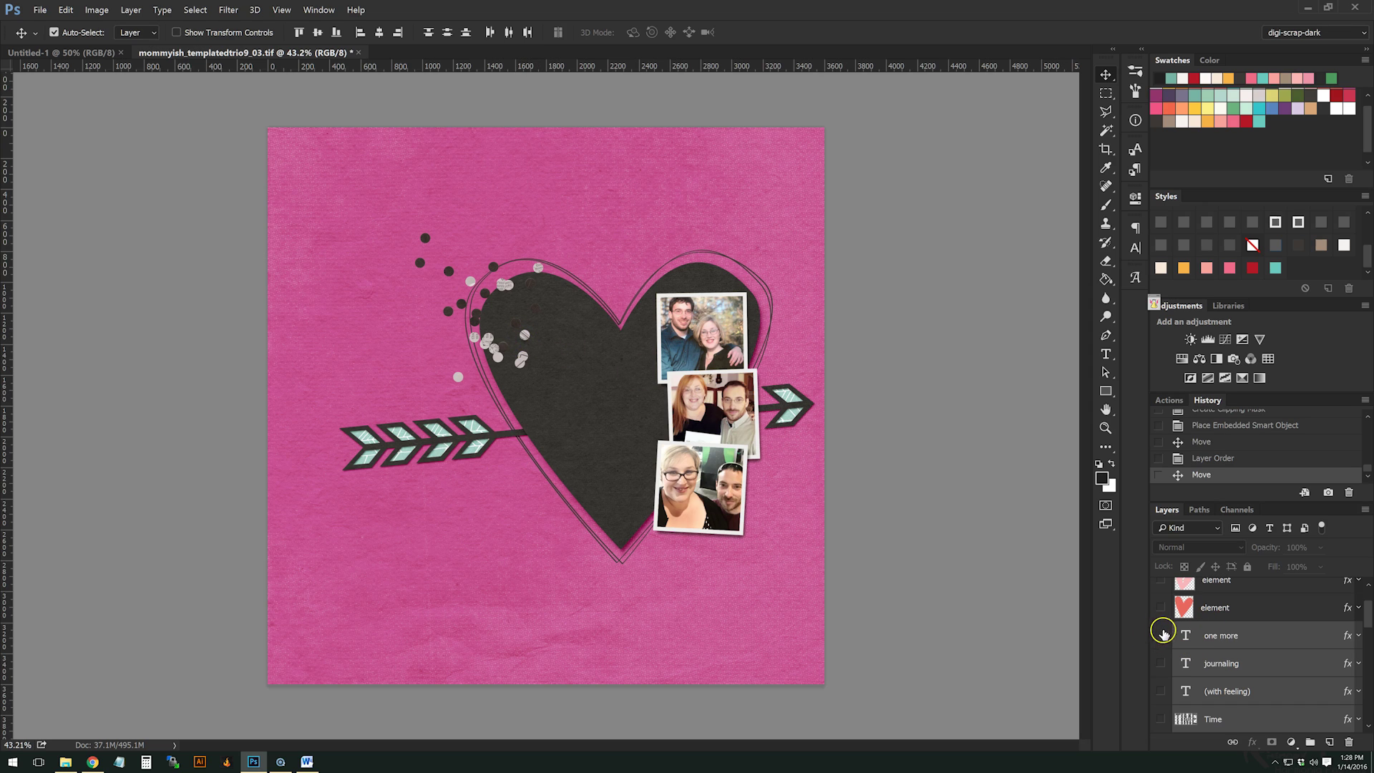
On the confetti1 layer, outline the confetti pieces lying over the heart with a Polygonal Lasso selection
left_click(526, 335)
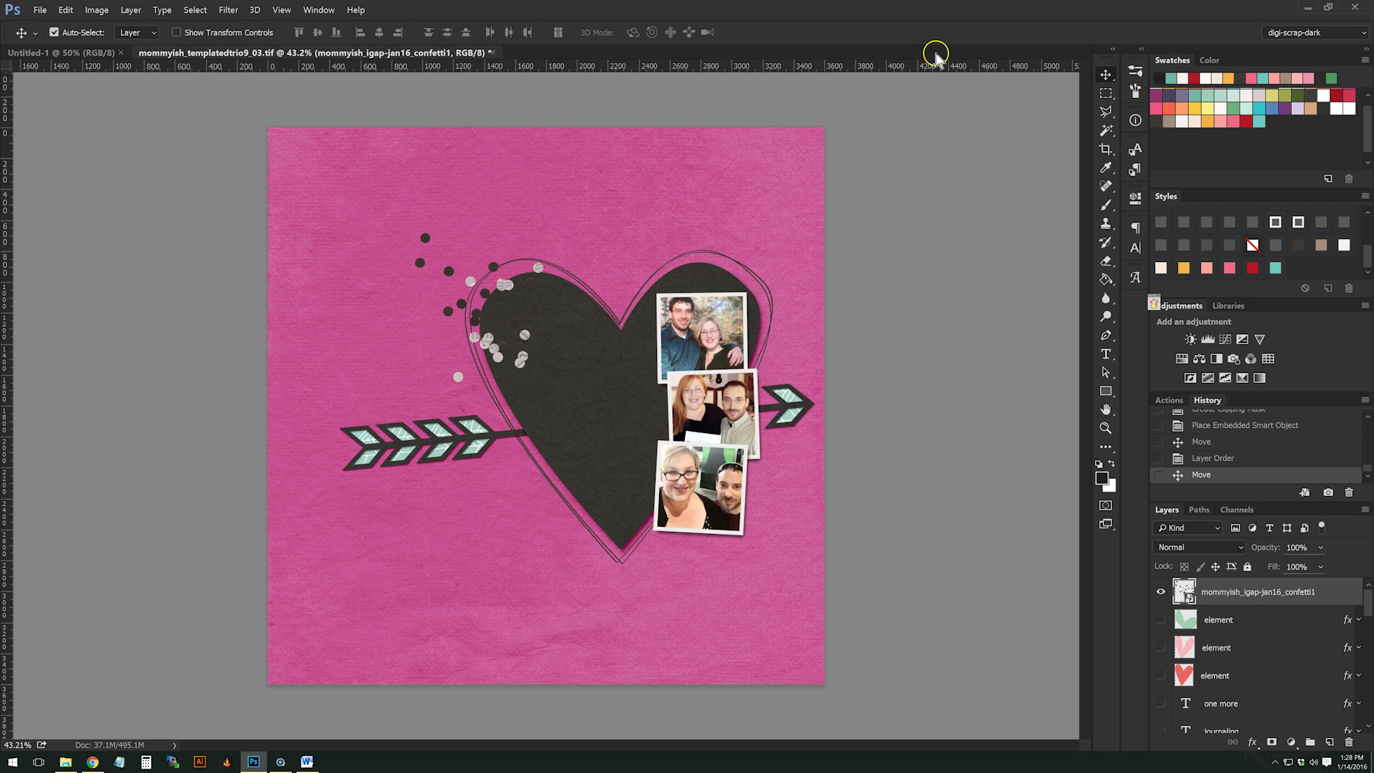
left_click(1108, 93)
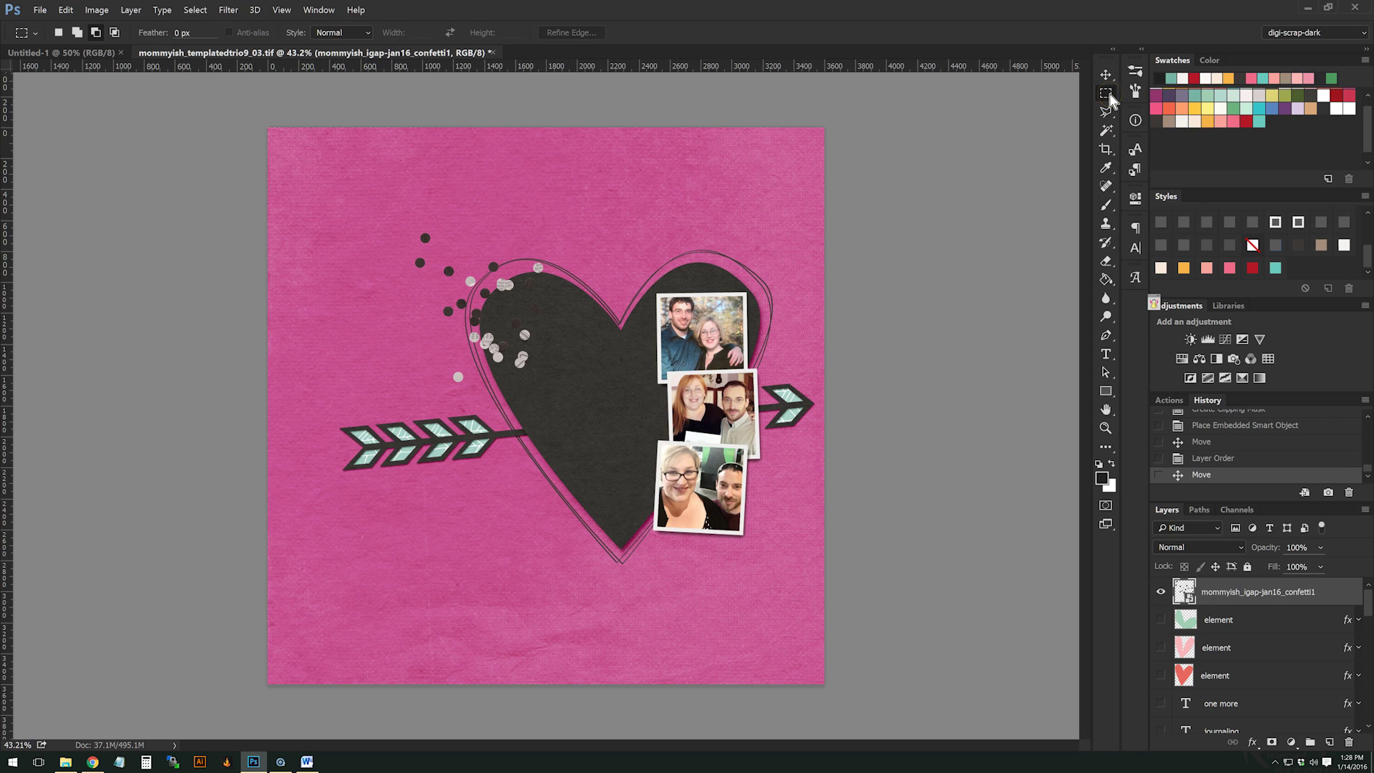
left_click(1107, 112)
right_click(1108, 116)
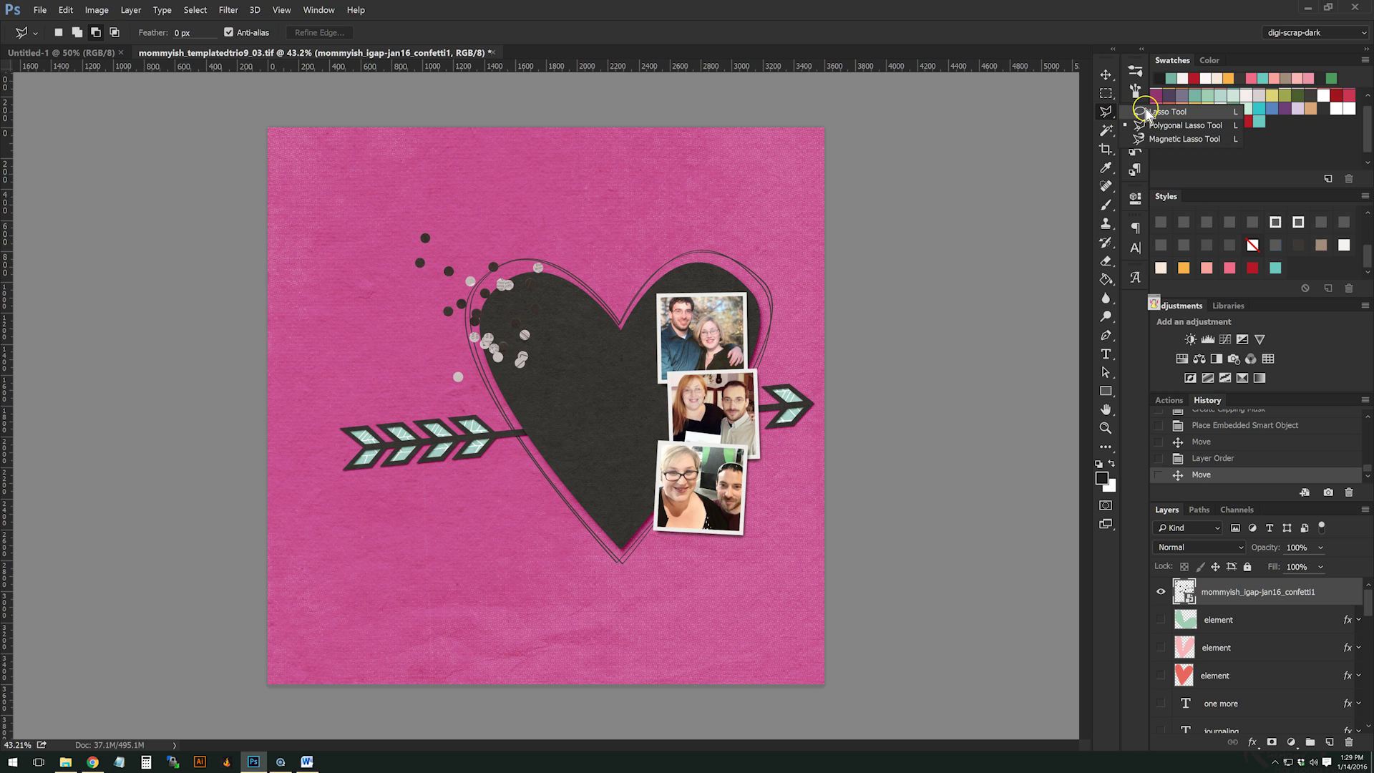
left_click(1161, 126)
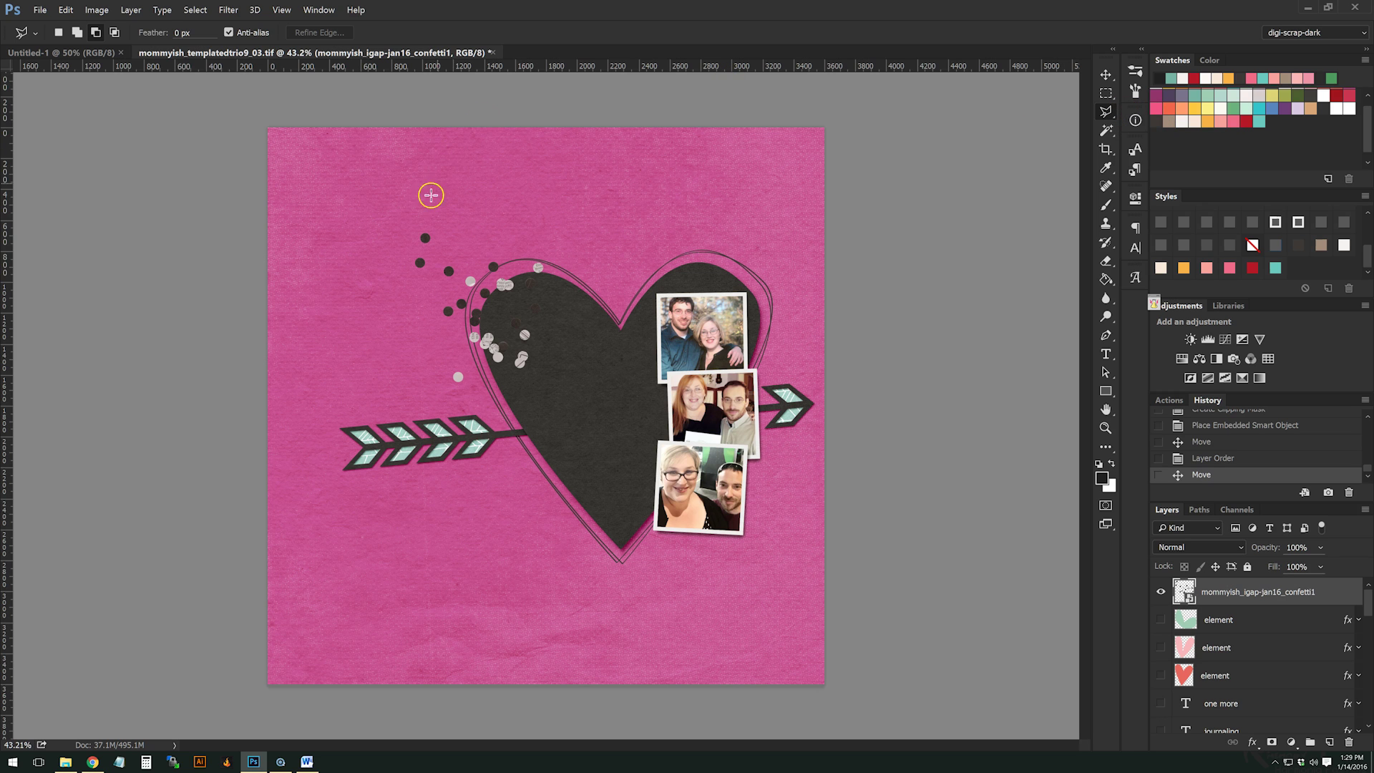
scroll(425, 204, "up", 5)
scroll(337, 156, "up", 1)
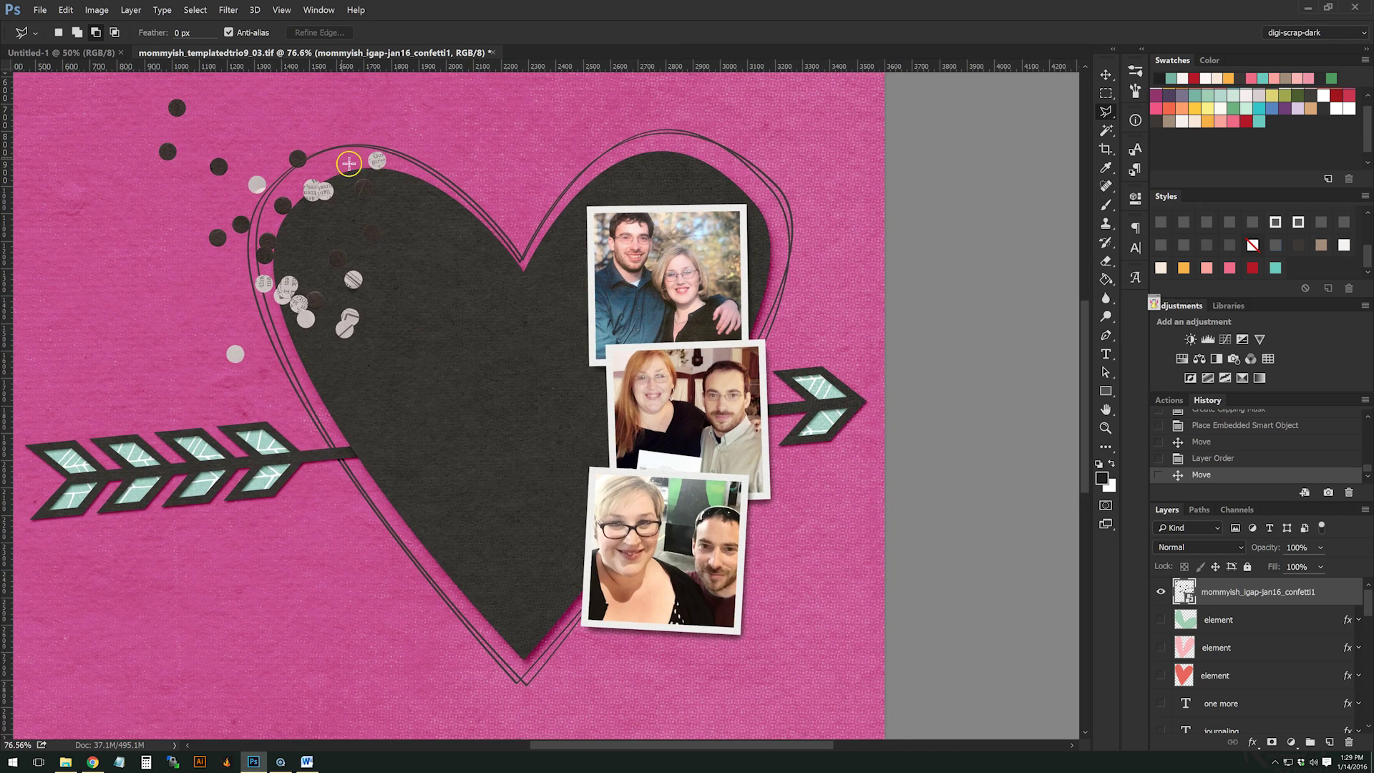
left_click_drag(690, 739, 628, 740)
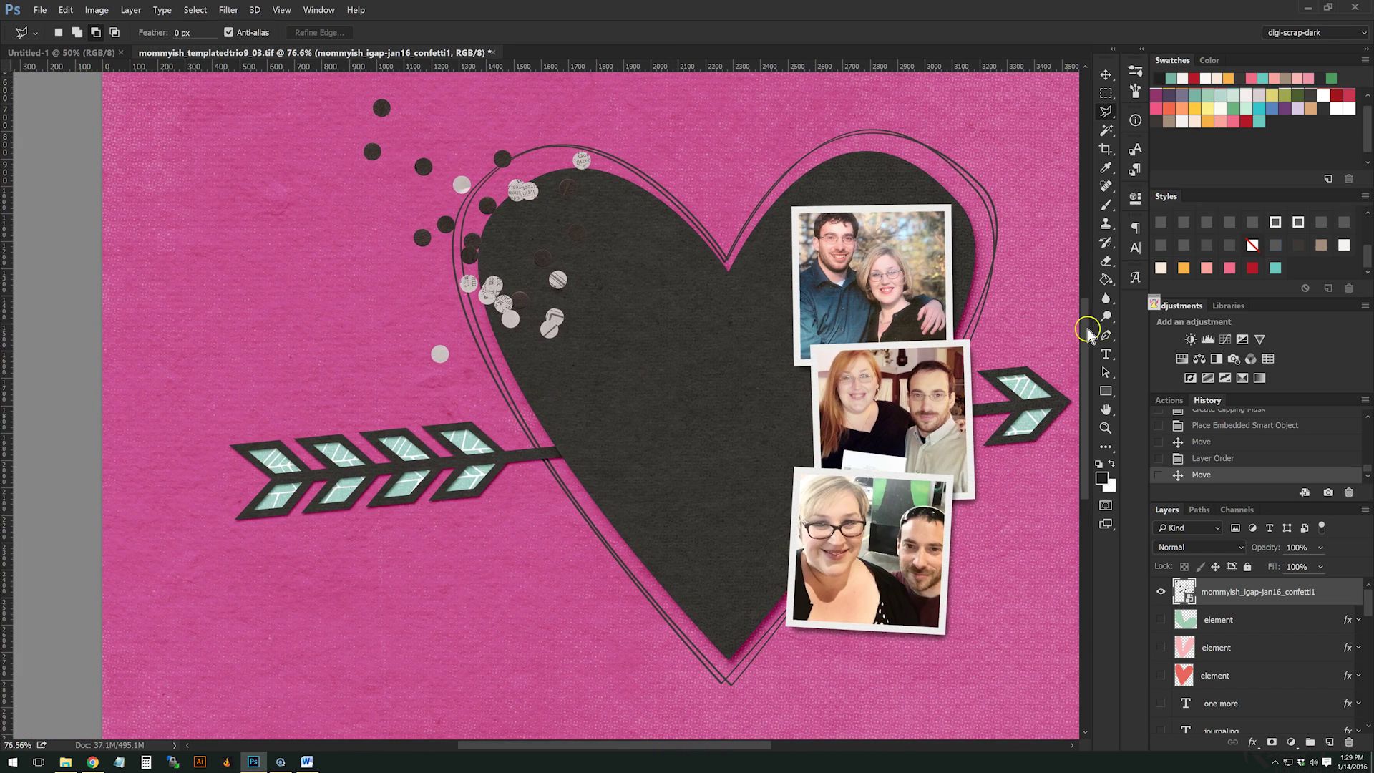
scroll(1083, 307, "up", 3)
scroll(644, 246, "down", 1)
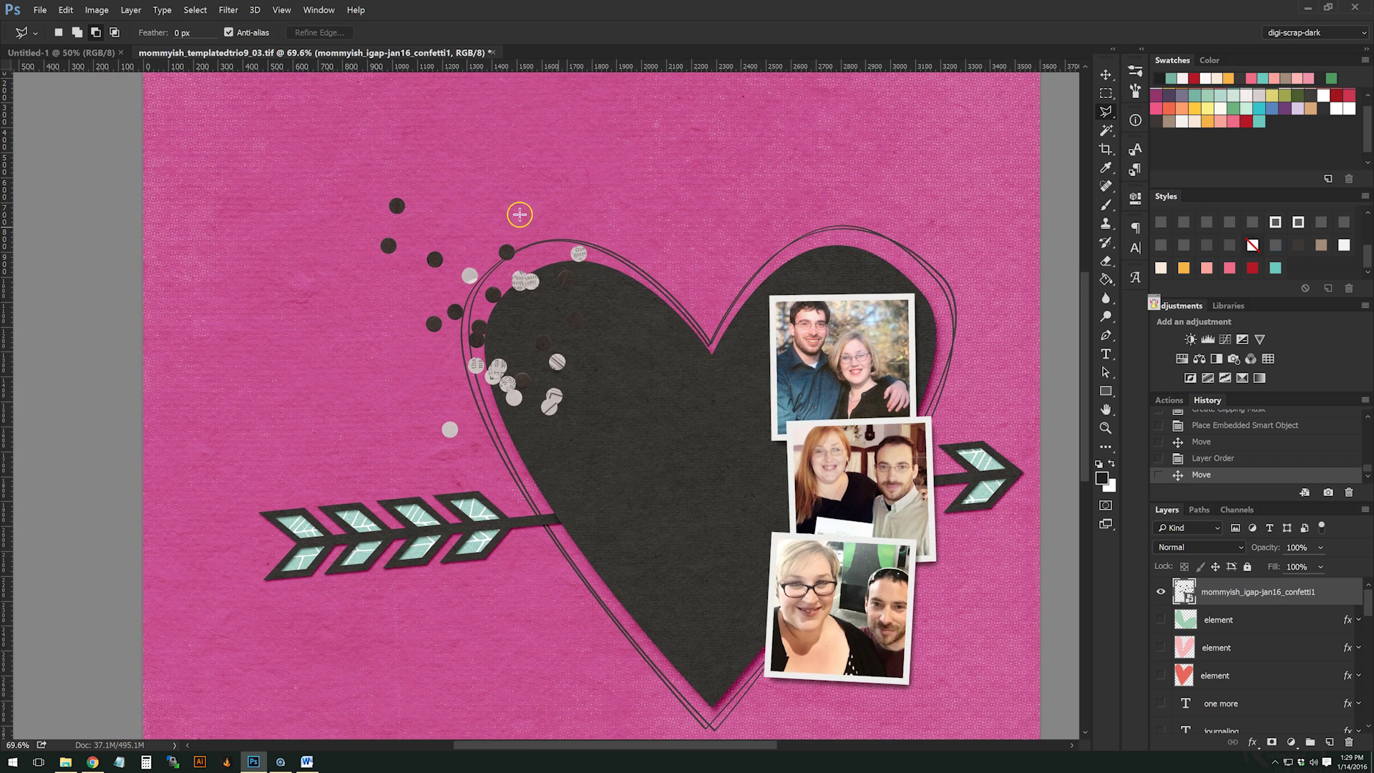
scroll(546, 270, "down", 1)
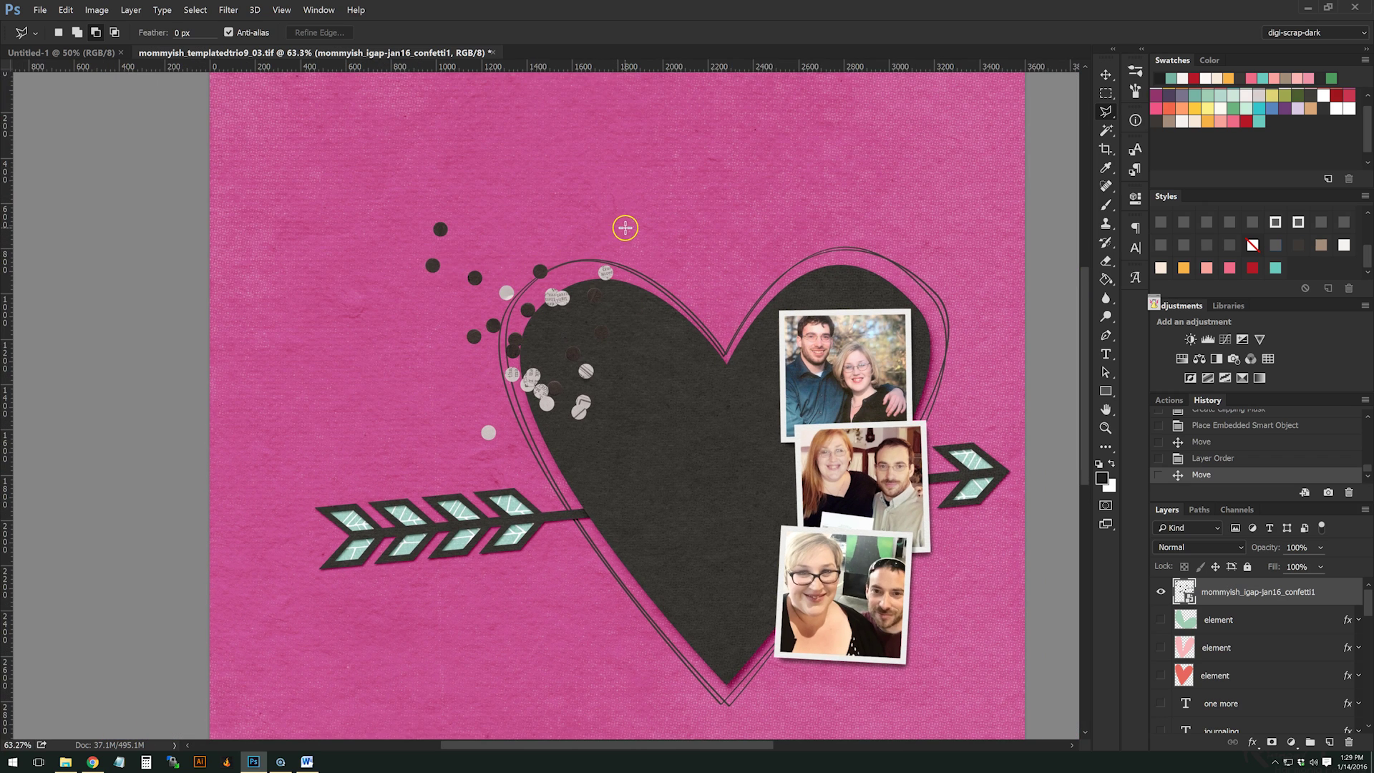
left_click(630, 266)
left_click(642, 363)
left_click(607, 443)
left_click(533, 473)
left_click(450, 414)
left_click(574, 270)
double_click(608, 228)
Rasterize the confetti1 layer and move the selected pieces to the lower-right corner of the lowest photo
left_click(1106, 74)
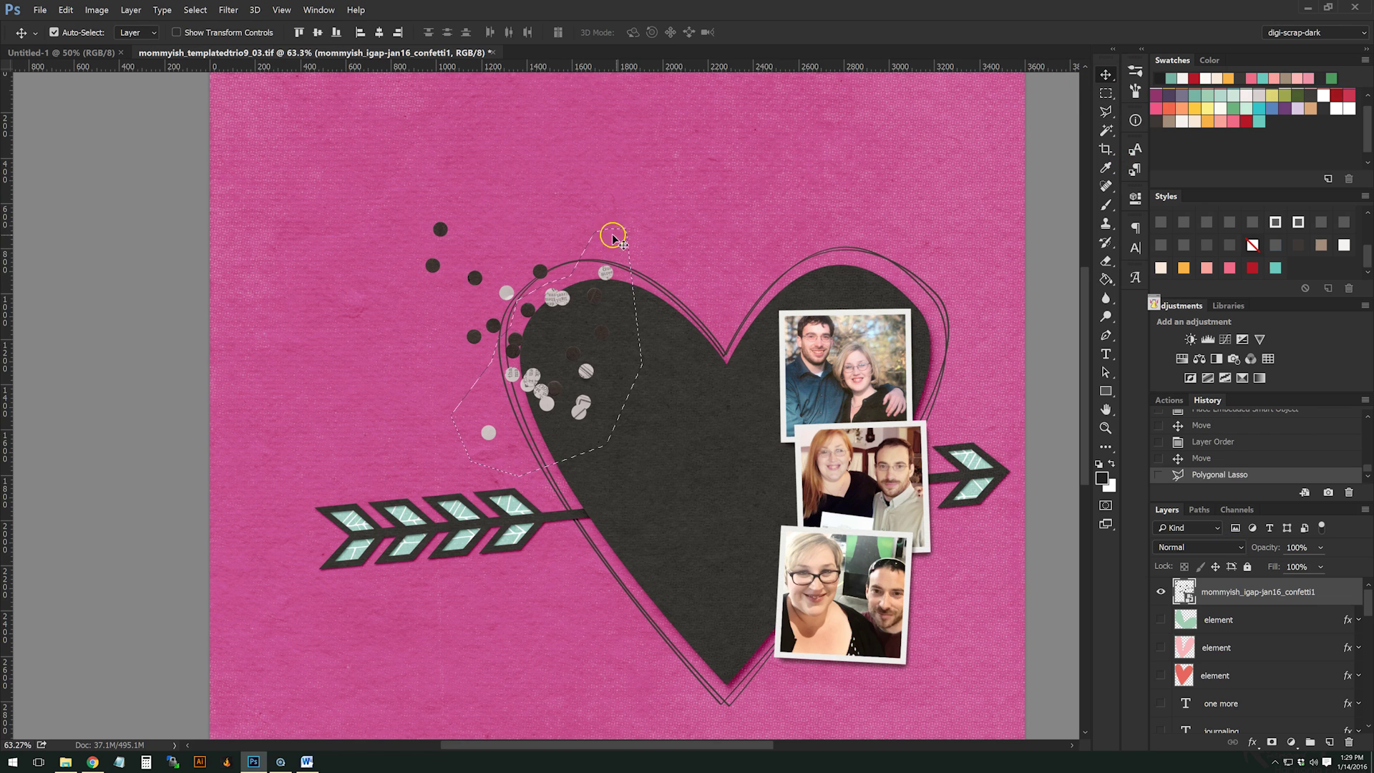
scroll(613, 238, "down", 1)
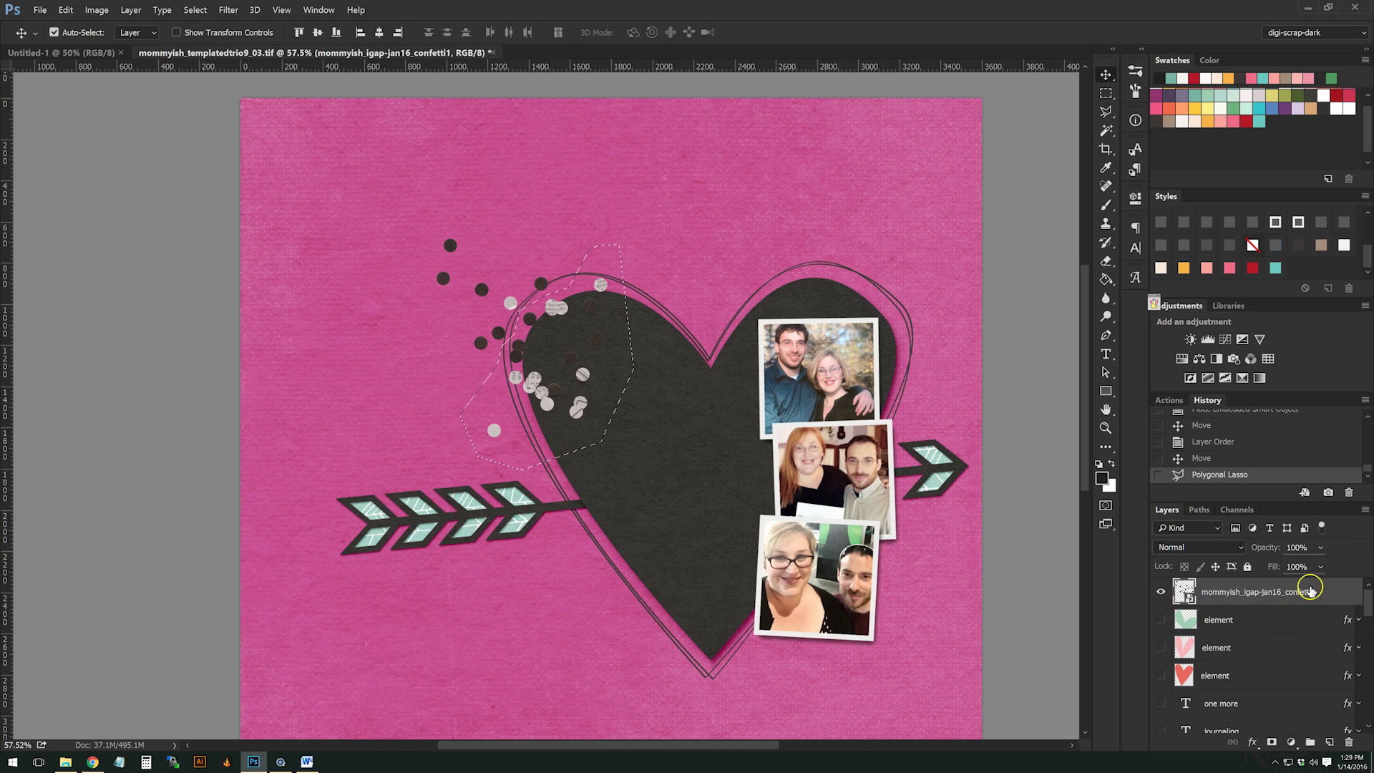
right_click(1309, 586)
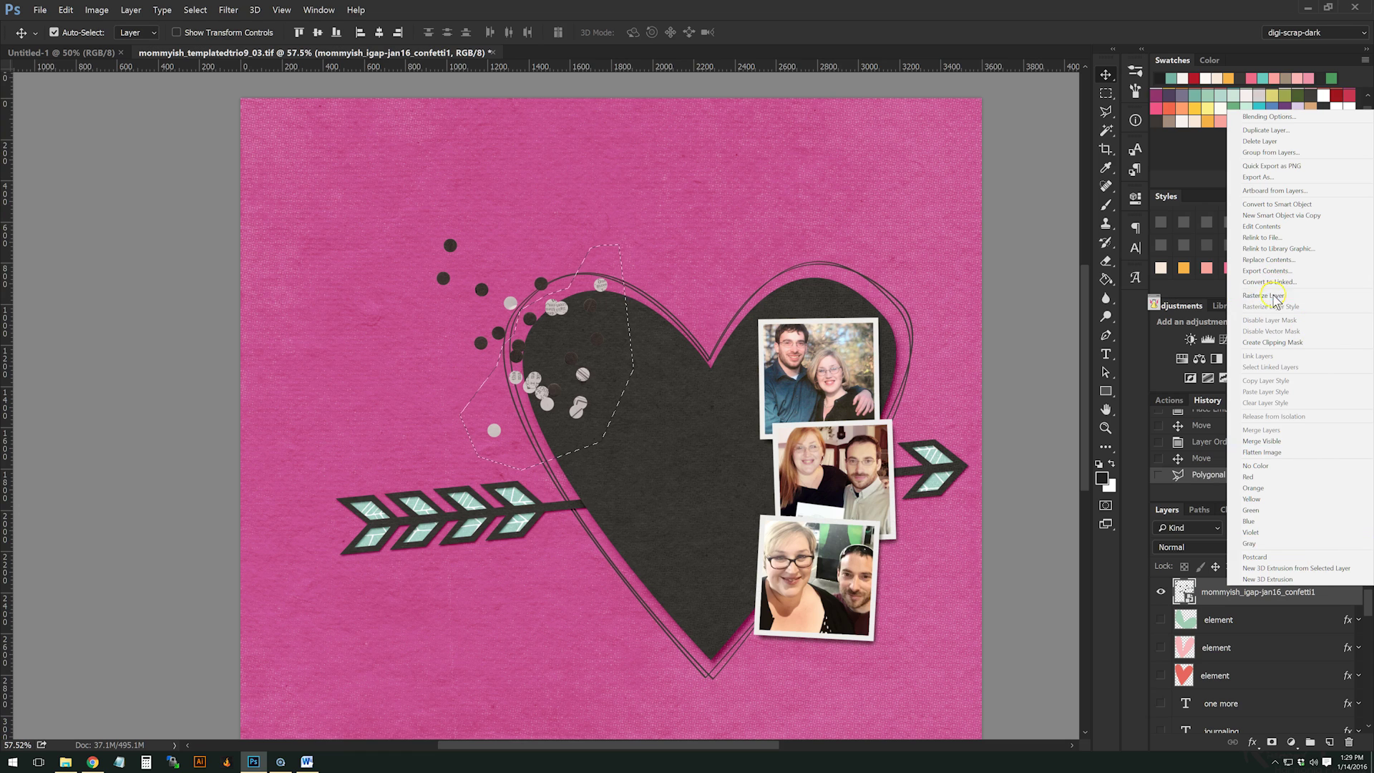
left_click(1278, 295)
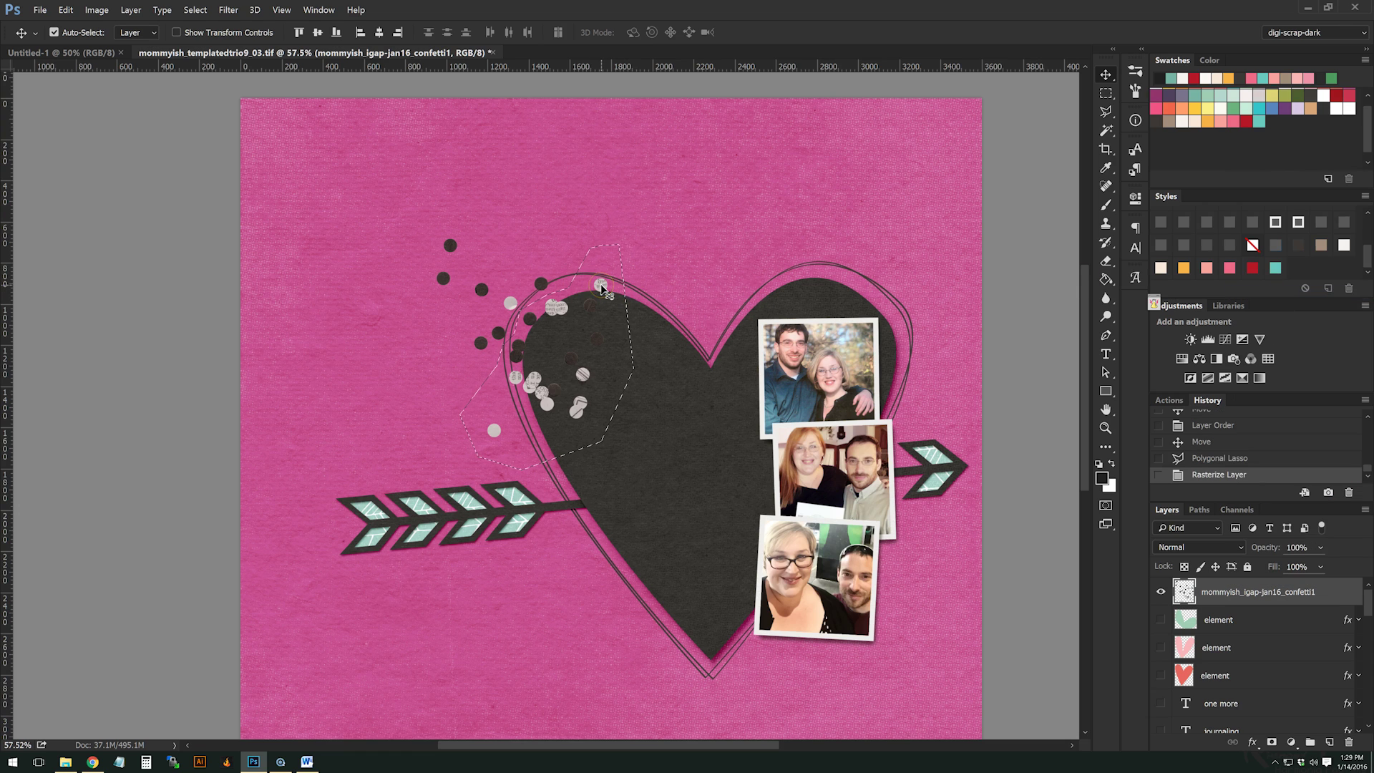
mouse_move(602, 286)
left_mouse_down()
mouse_move(895, 483)
mouse_move(937, 551)
mouse_move(904, 542)
left_mouse_up()
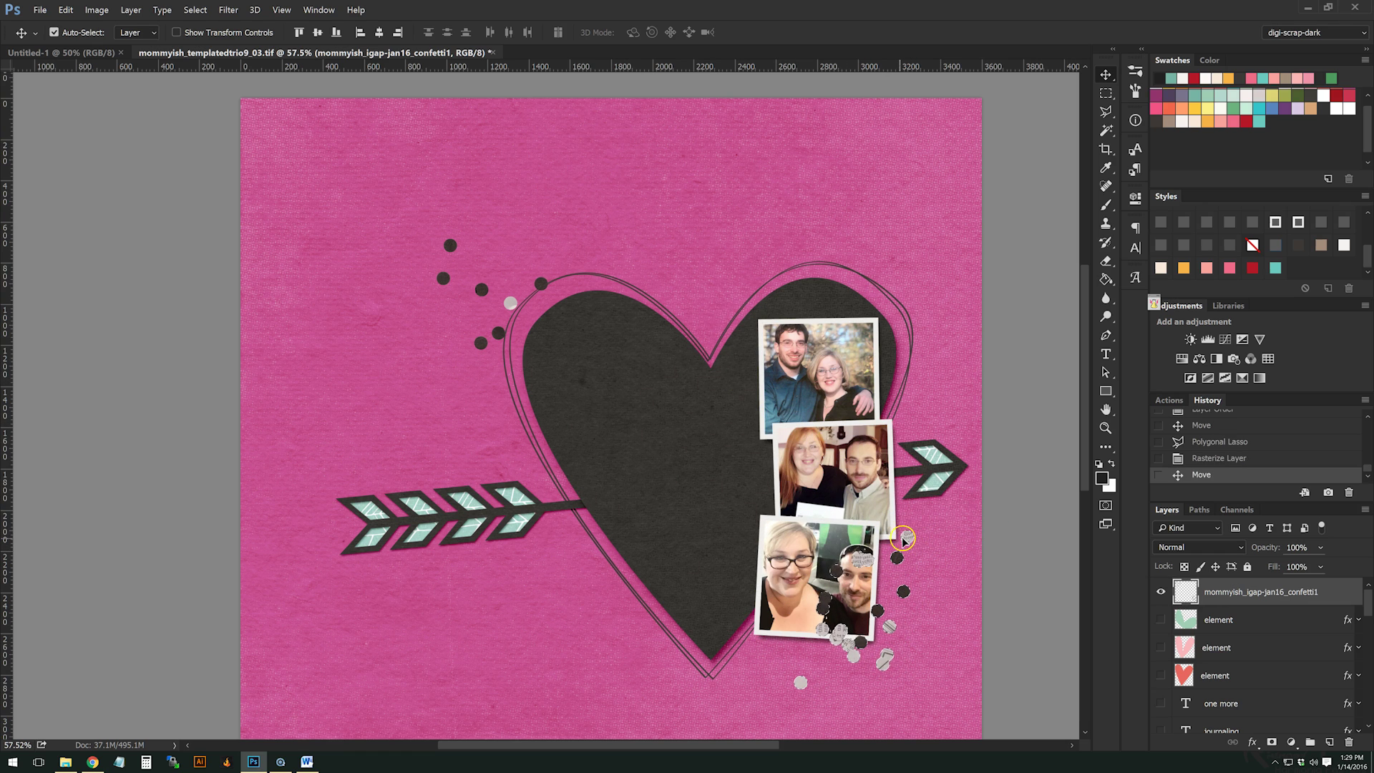
Lasso the confetti covering the face in the lowest photo and move it back to the heart's upper-left edge
left_click(1106, 111)
key("ctrl+d")
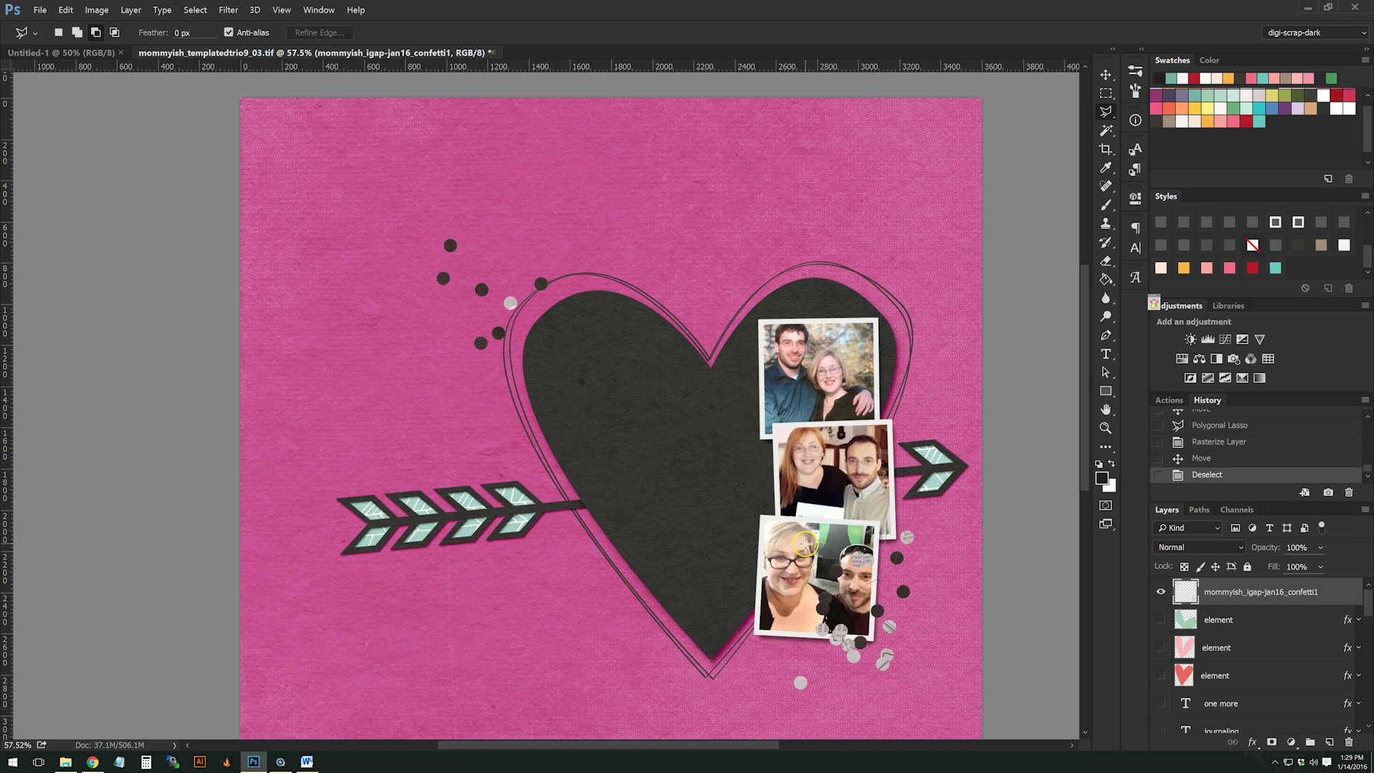
left_click(855, 530)
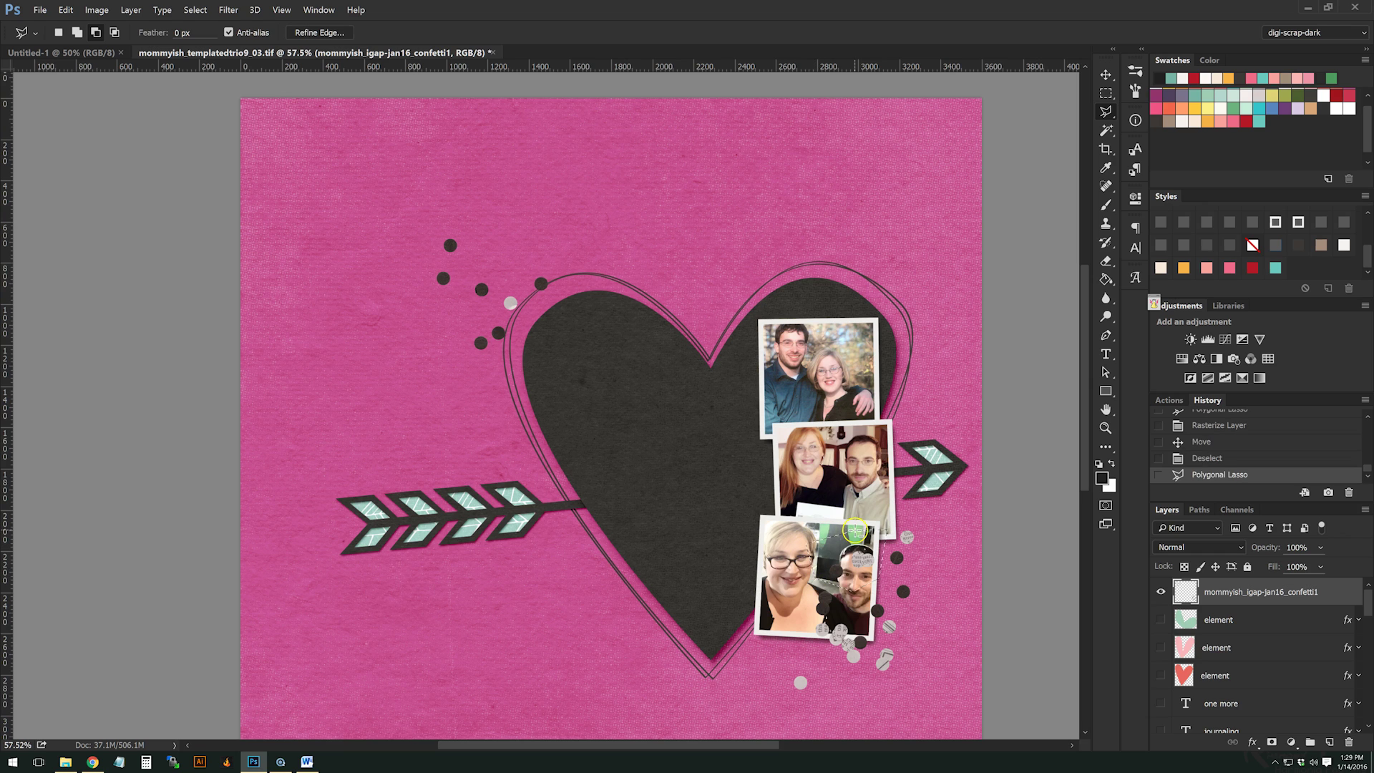
left_click(1106, 75)
left_click_drag(852, 559, 527, 351)
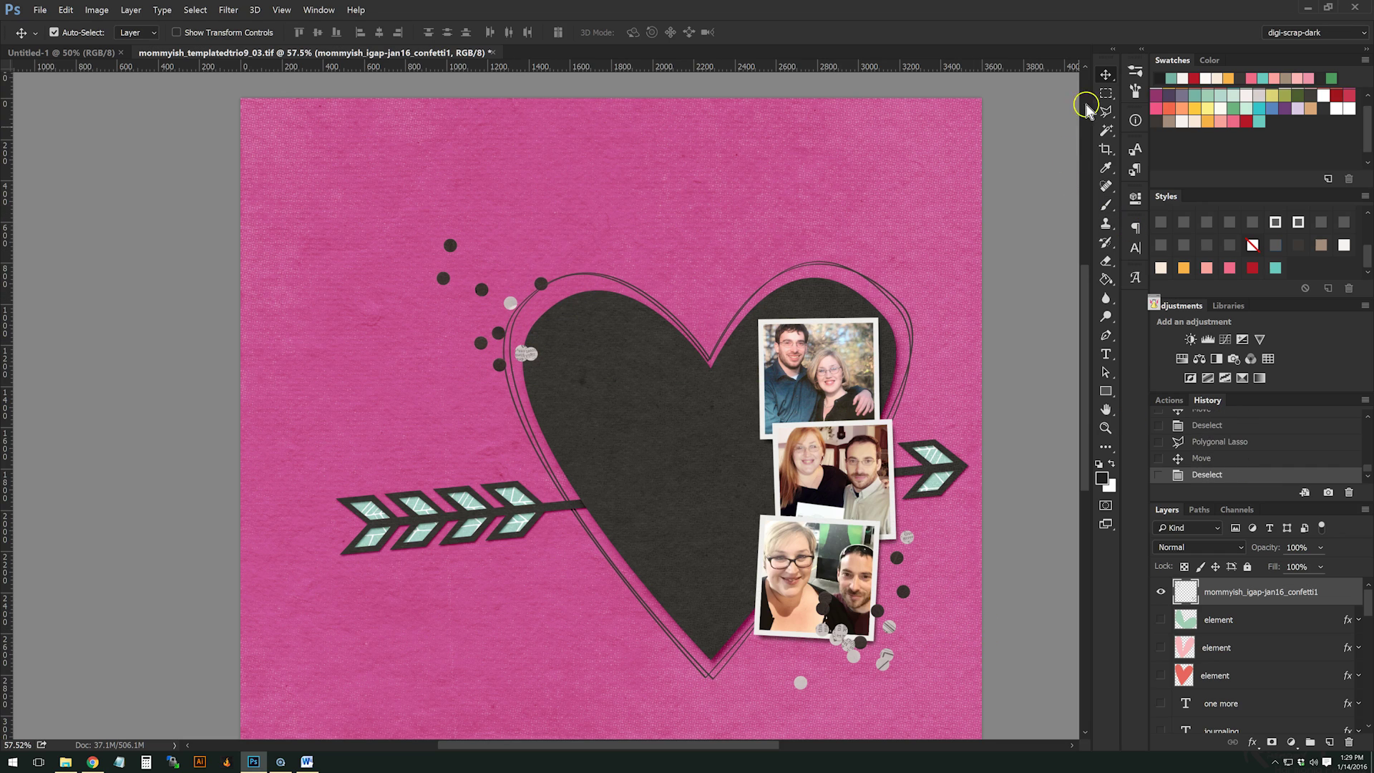
Select the lone grey confetti piece below the lowest photo with a rectangular marquee and move it to that photo's right side
left_click(1106, 93)
key("ctrl+d")
left_click_drag(786, 666, 826, 704)
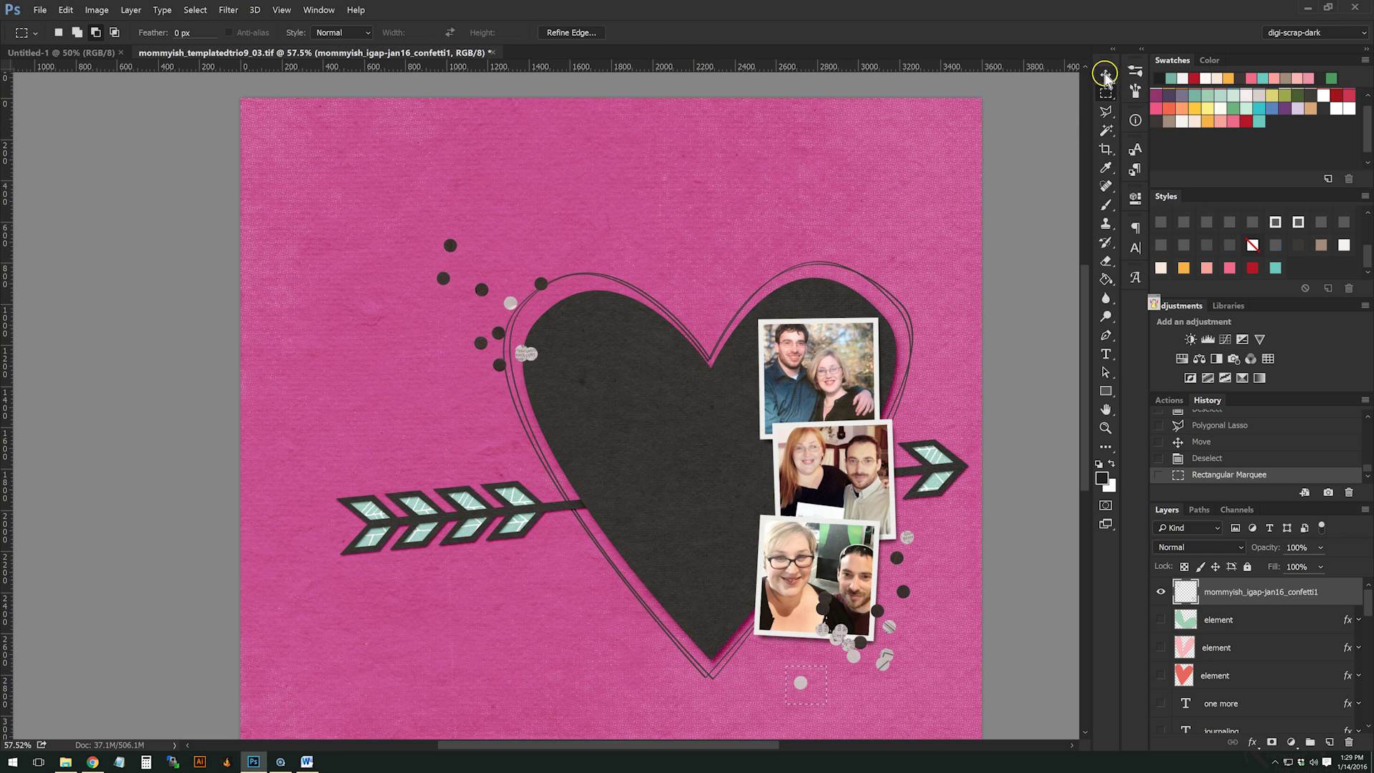
left_click(1106, 75)
left_click_drag(802, 689, 926, 578)
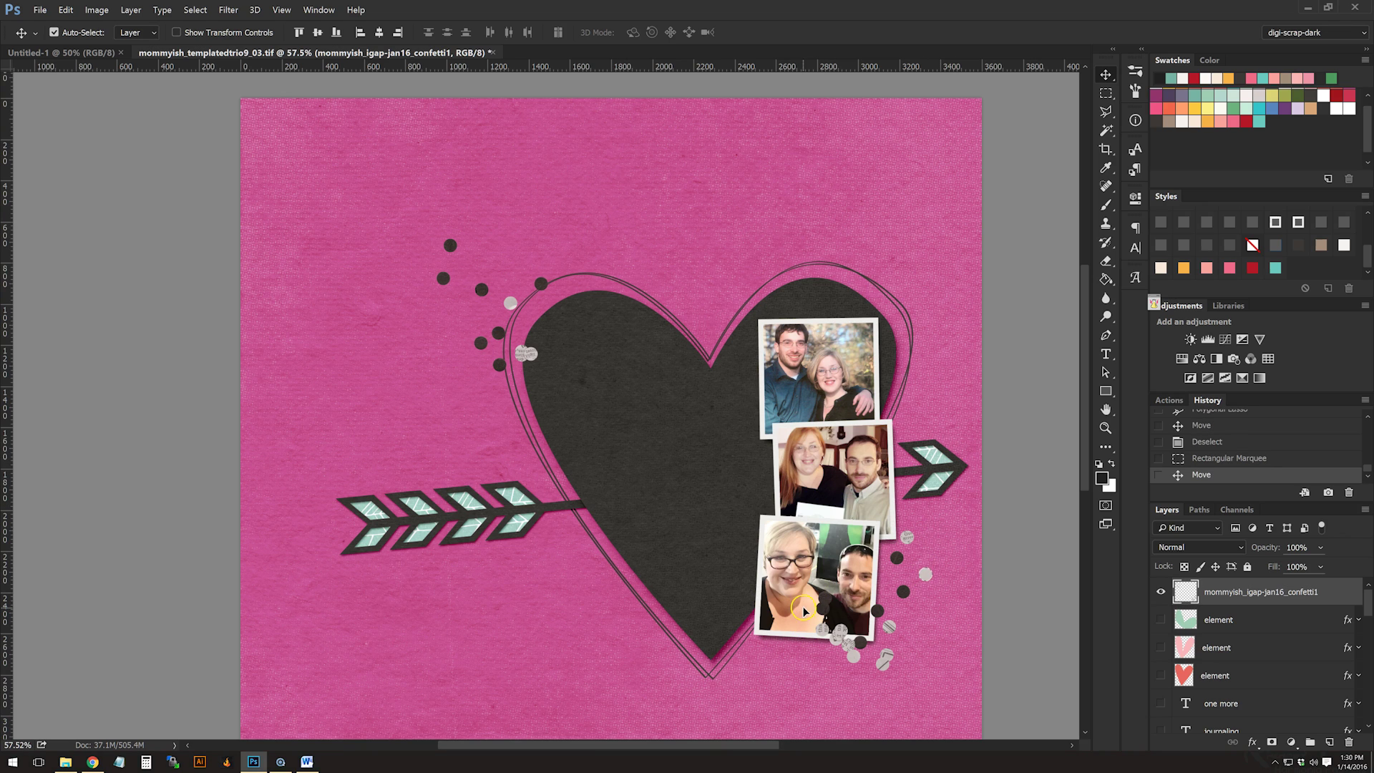
Marquee-select the dark confetti on the lowest photo, move it into the cluster outside the heart's upper-left edge, and deselect
left_click(1106, 93)
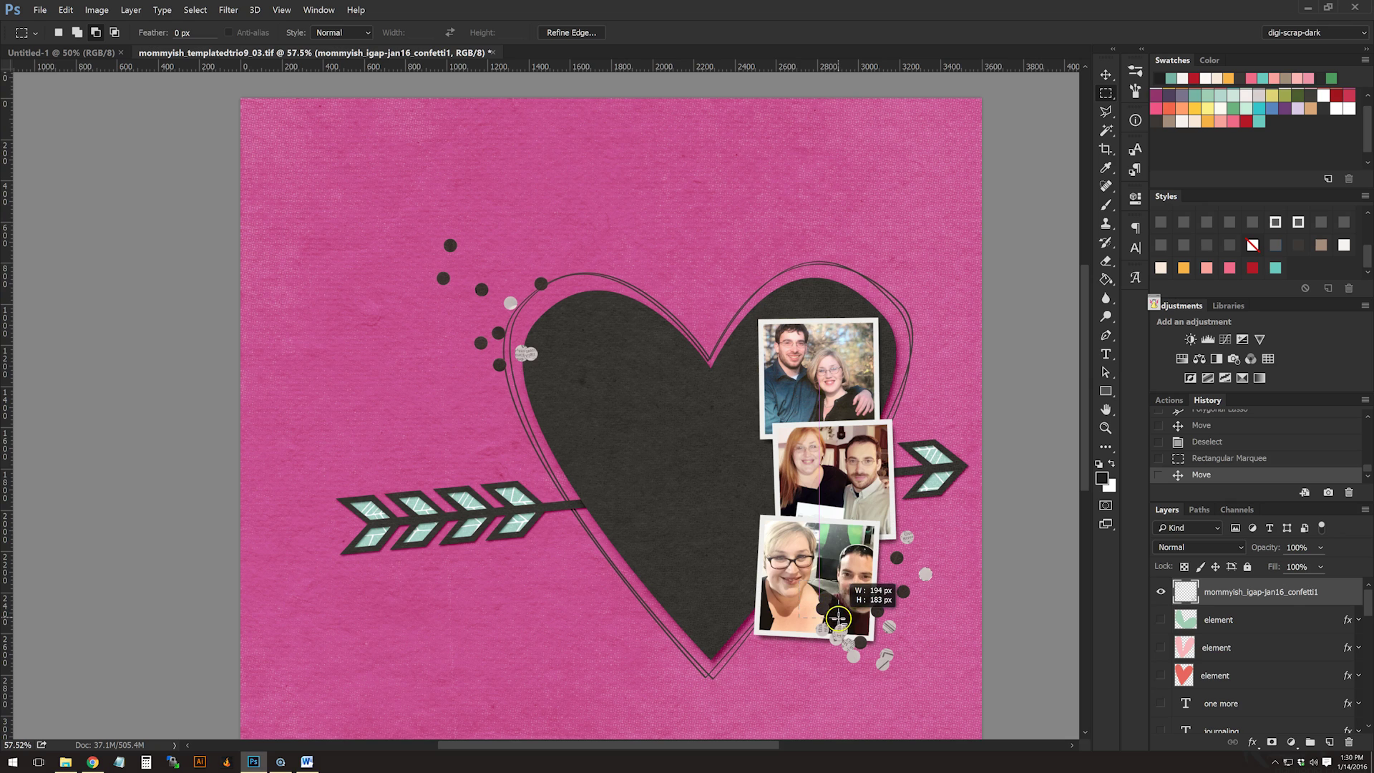
left_click(1106, 75)
key("ctrl+d")
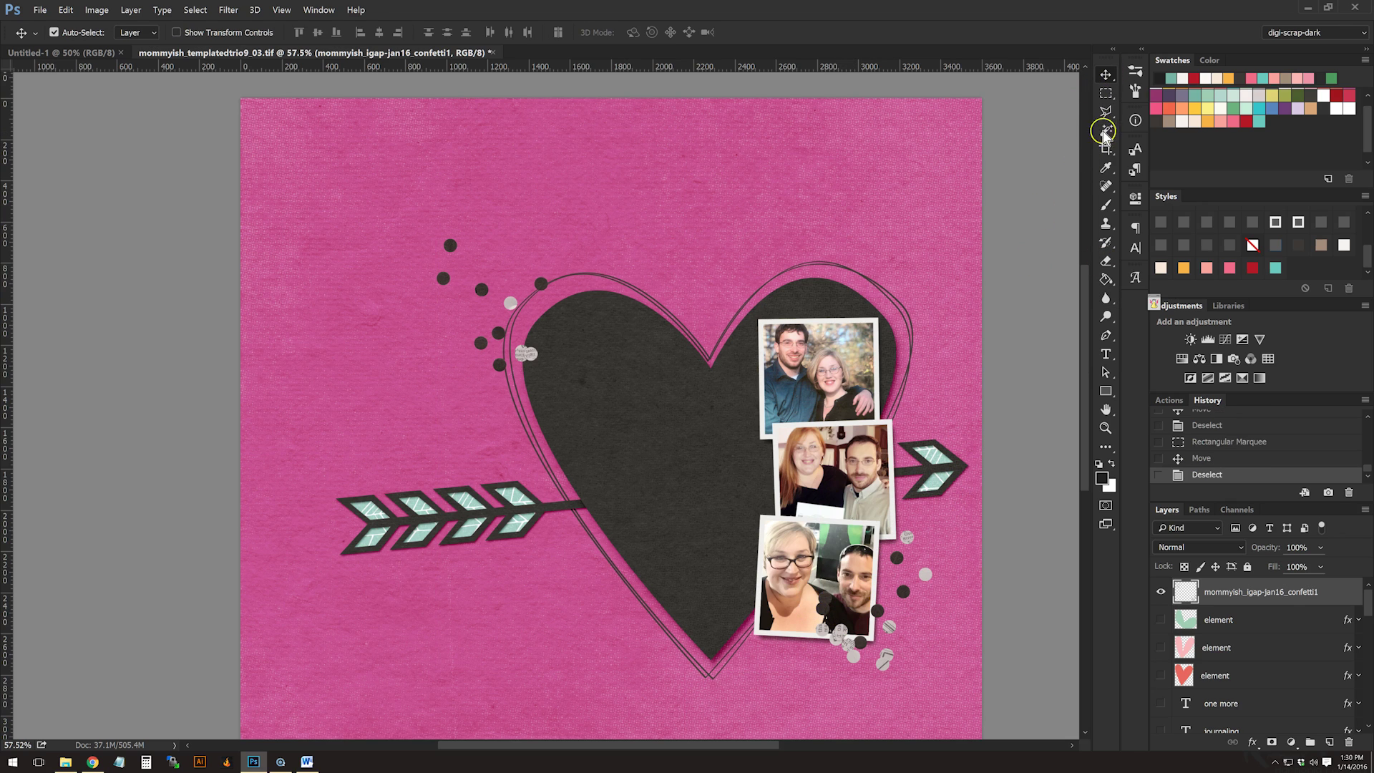
left_click(1106, 93)
left_click_drag(800, 587, 851, 619)
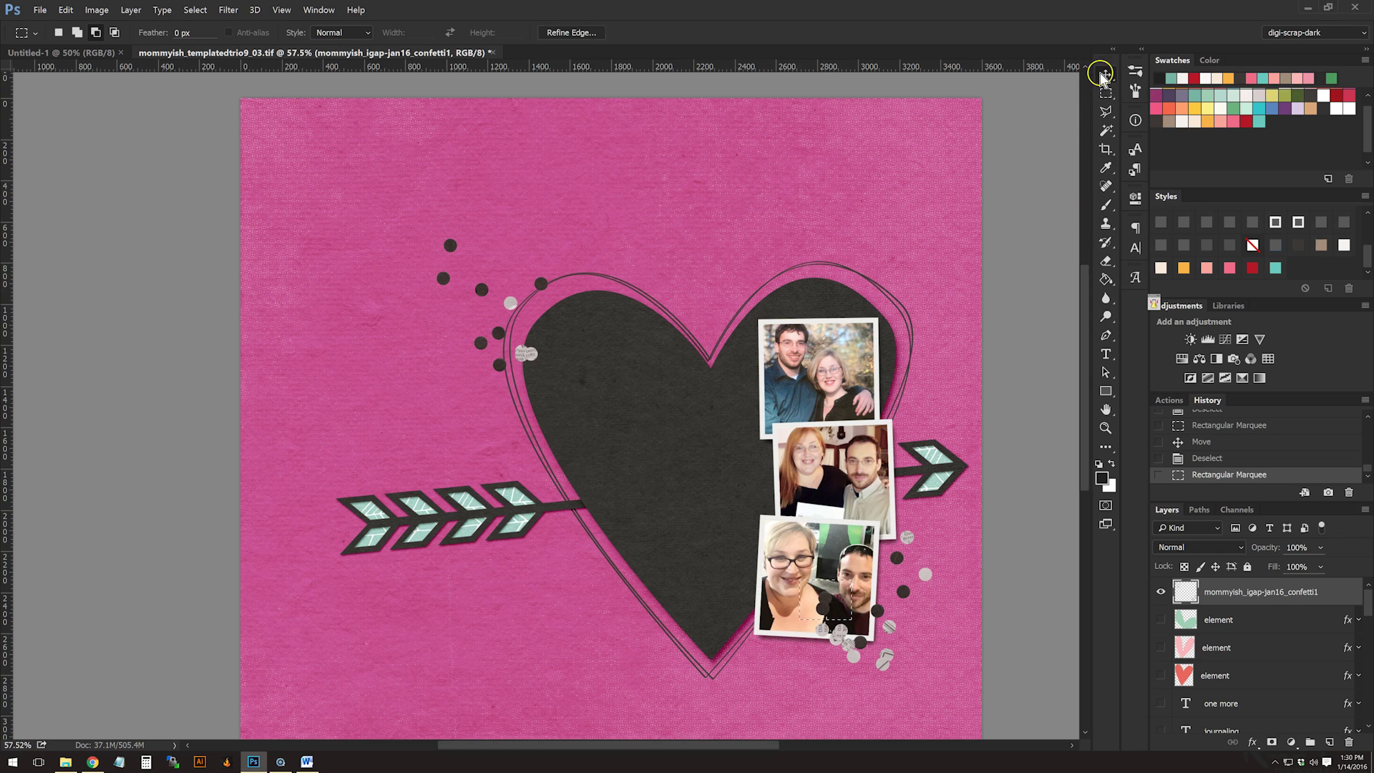
left_click(1106, 75)
left_click_drag(825, 612, 464, 322)
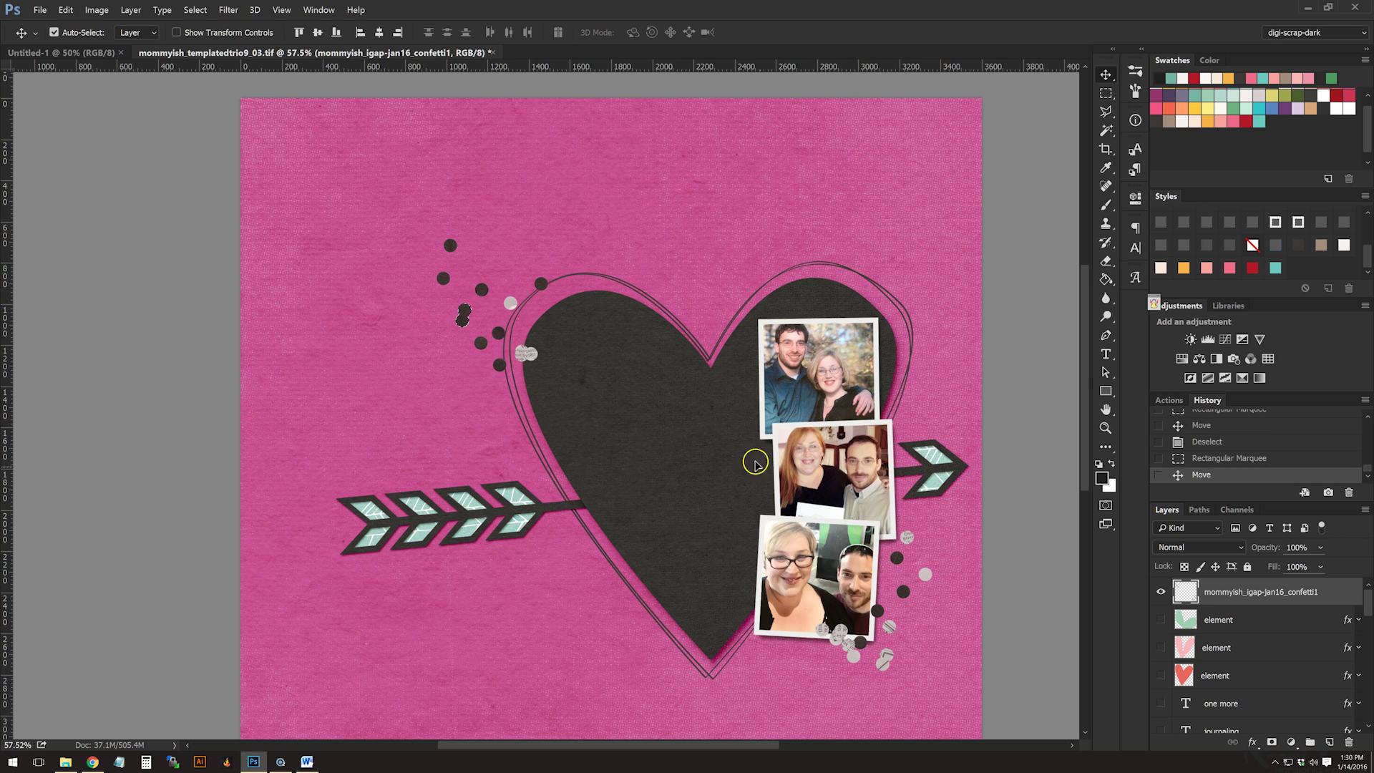
key("ctrl+d")
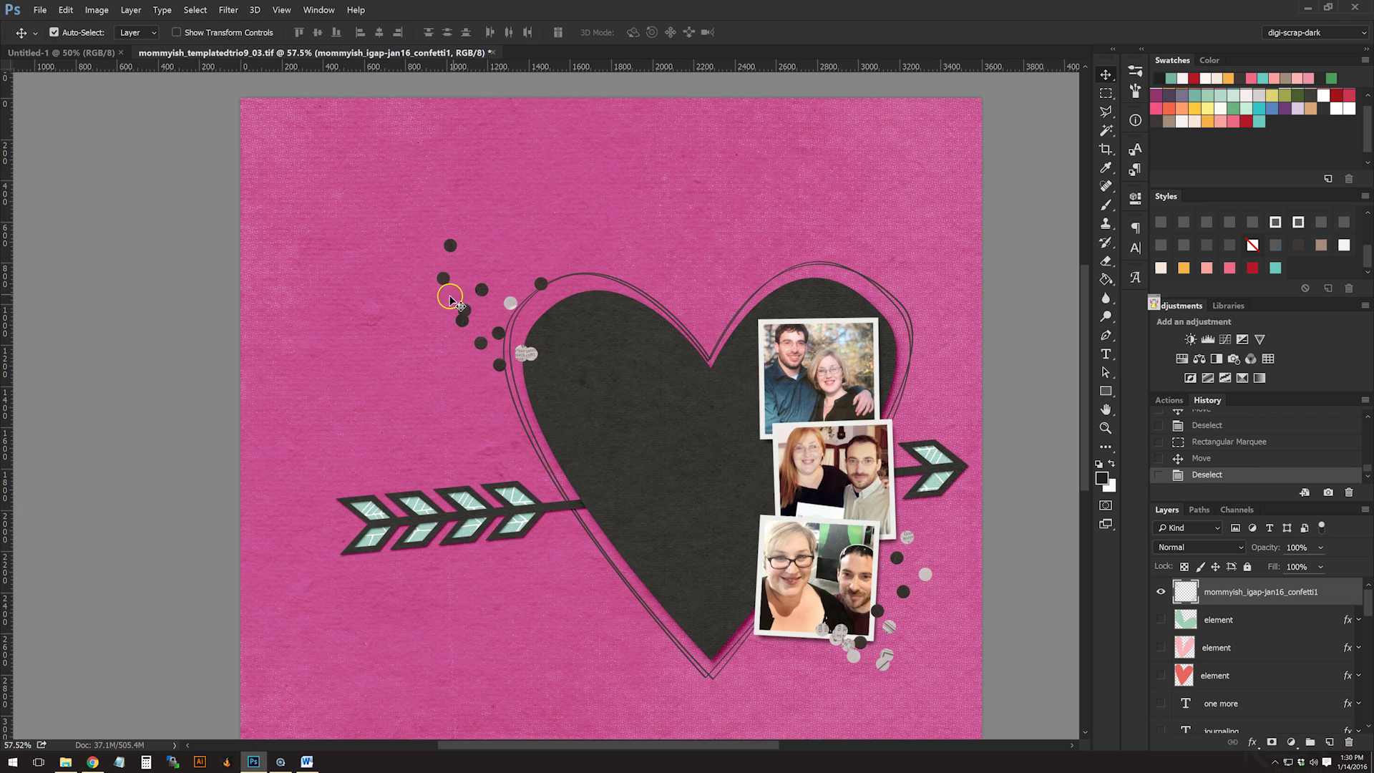
Marquee-select the grey confetti piece at the lowest photo's upper-right corner, move it into the heart's upper-left cluster, and deselect
left_click(1106, 93)
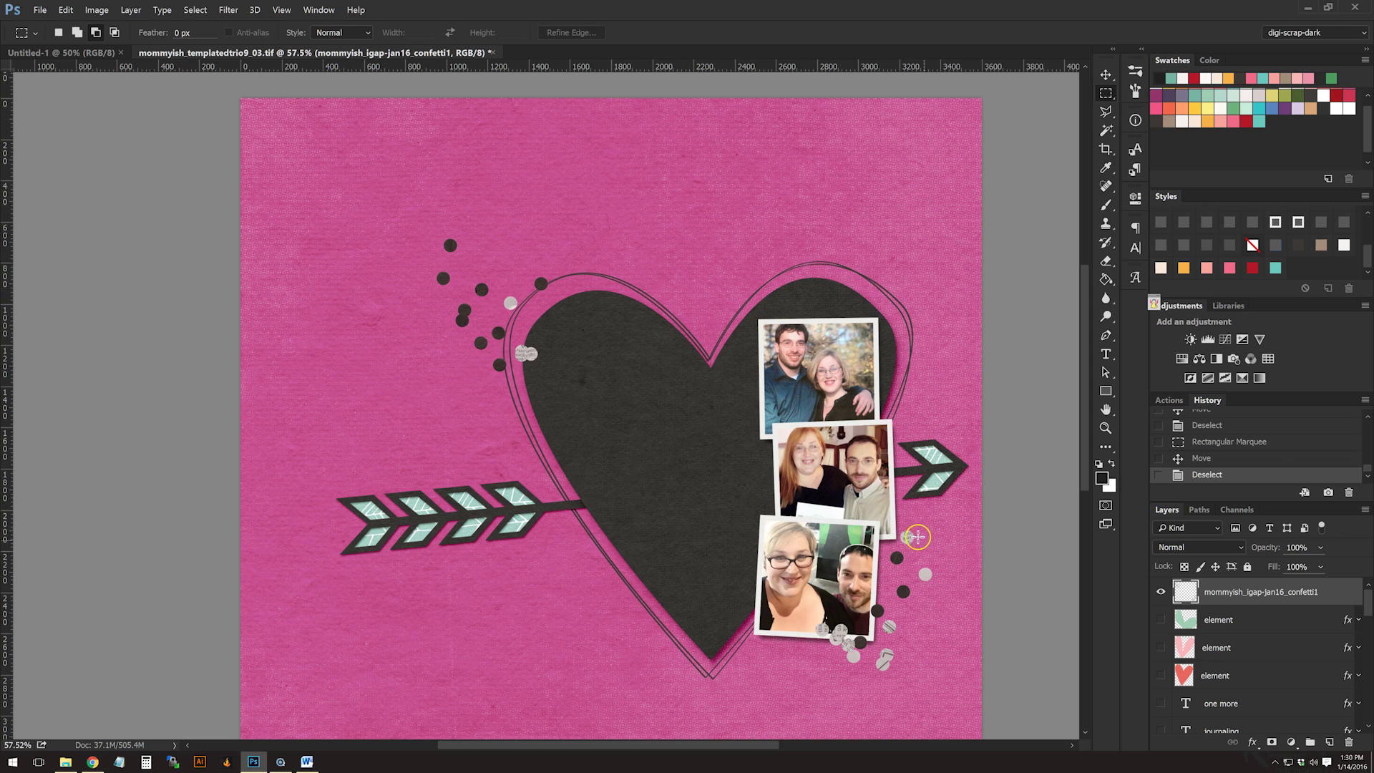
left_click_drag(895, 524, 921, 549)
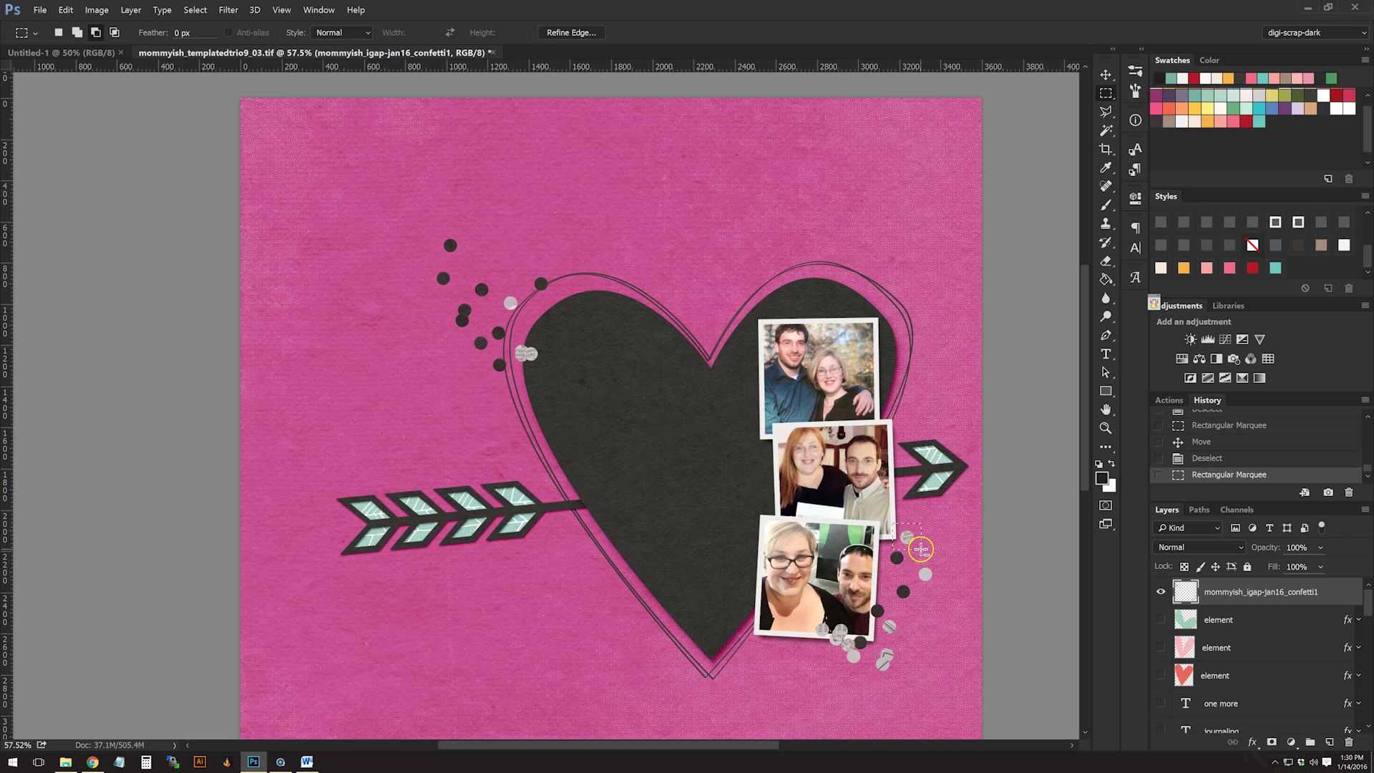
left_click(1106, 74)
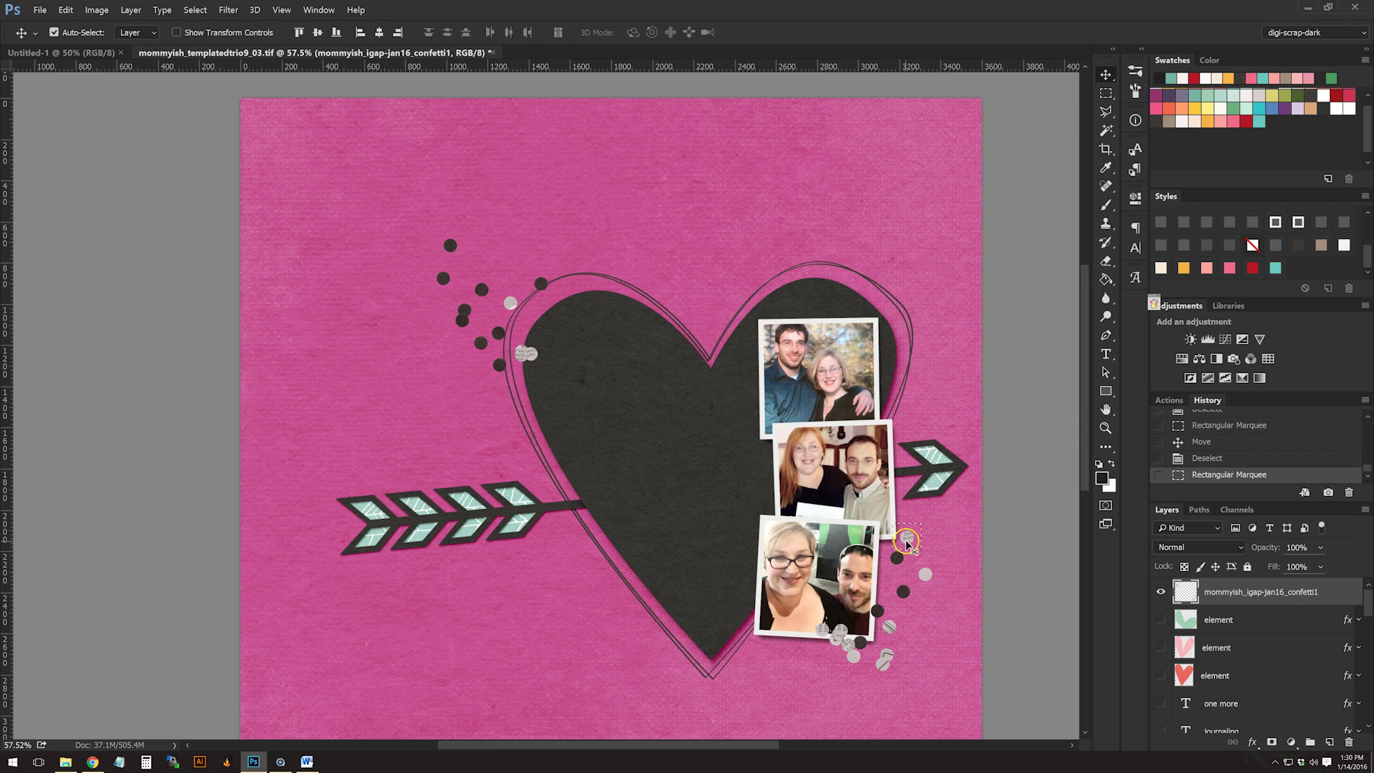
left_click_drag(889, 531, 562, 370)
mouse_move(478, 279)
left_mouse_down()
mouse_move(449, 287)
mouse_move(470, 282)
mouse_move(470, 267)
left_mouse_up()
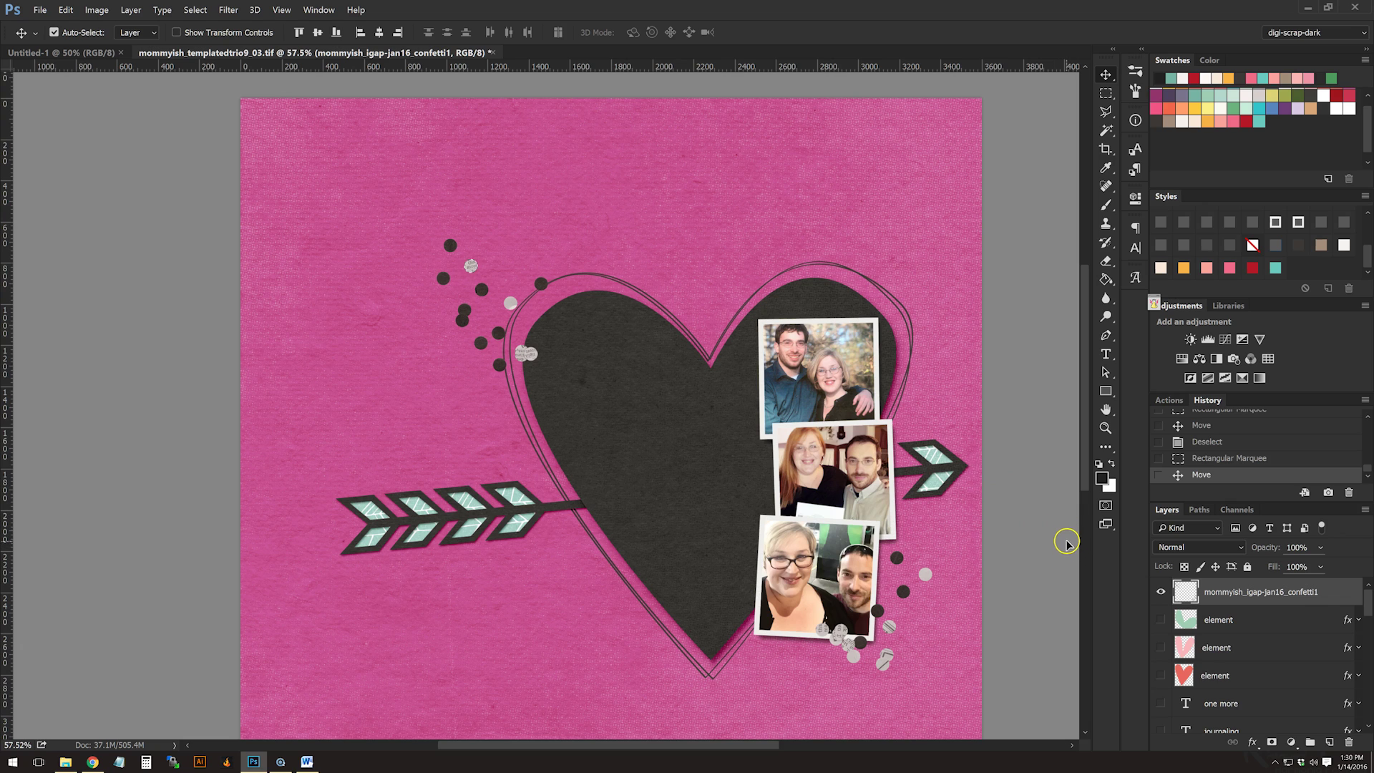
key("ctrl+d")
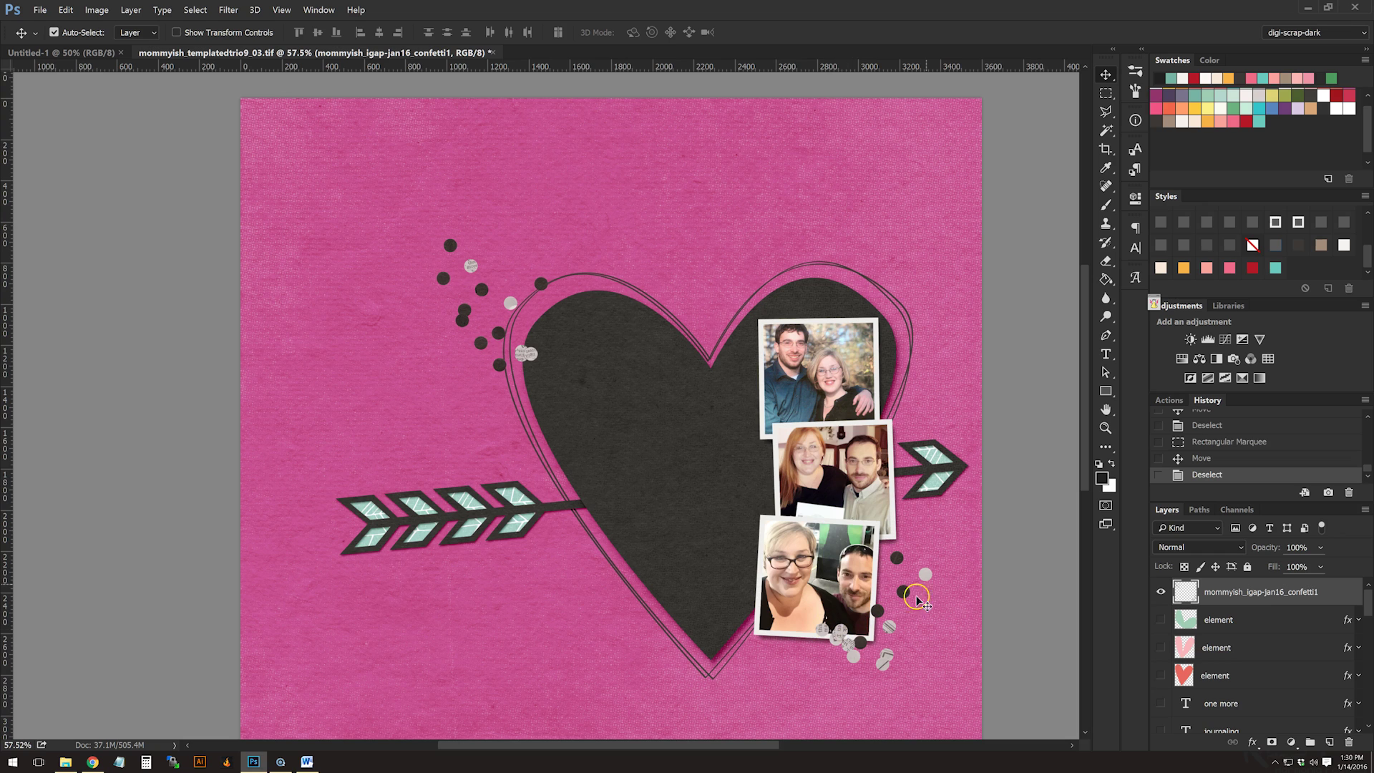
Select the whole confetti cluster at the heart's upper left with a rectangular marquee and shift it slightly down and right
left_click(1107, 95)
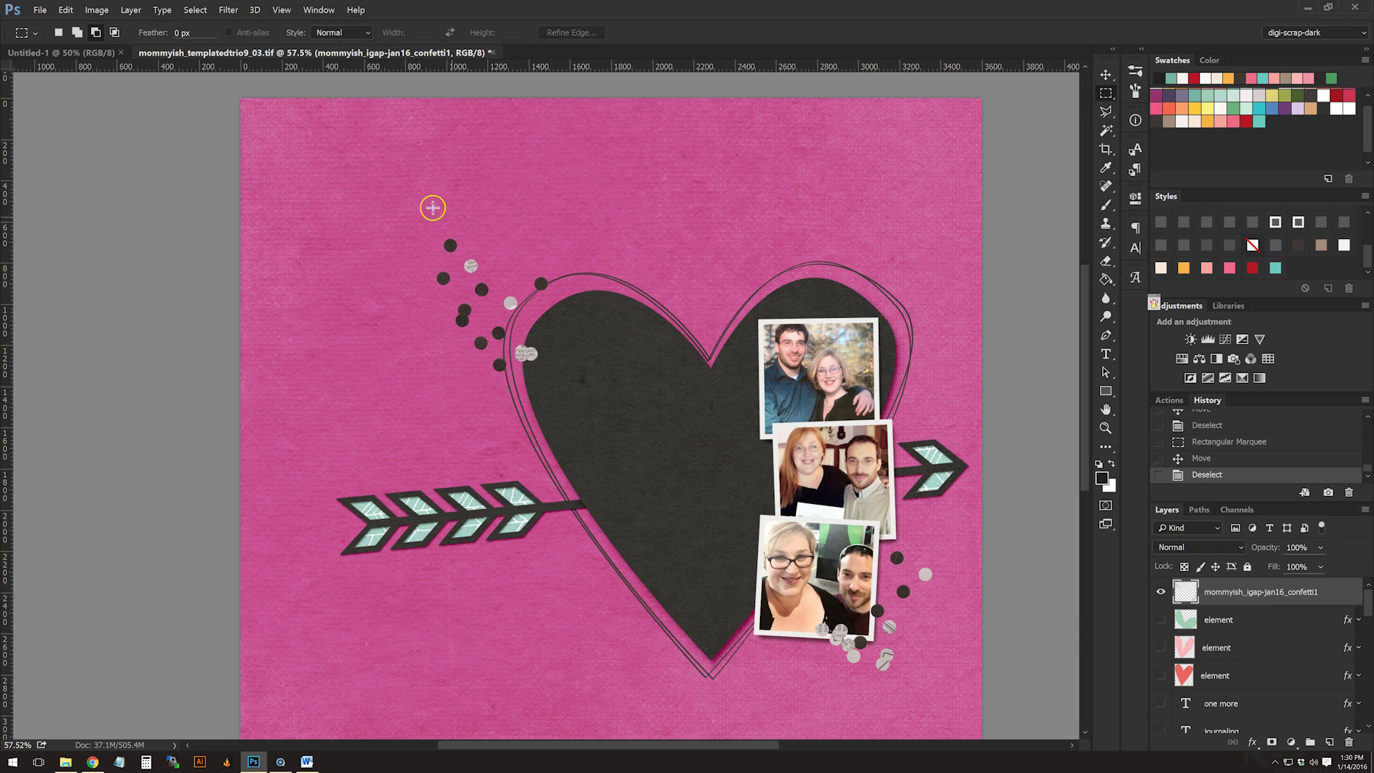
scroll(482, 262, "up", 1)
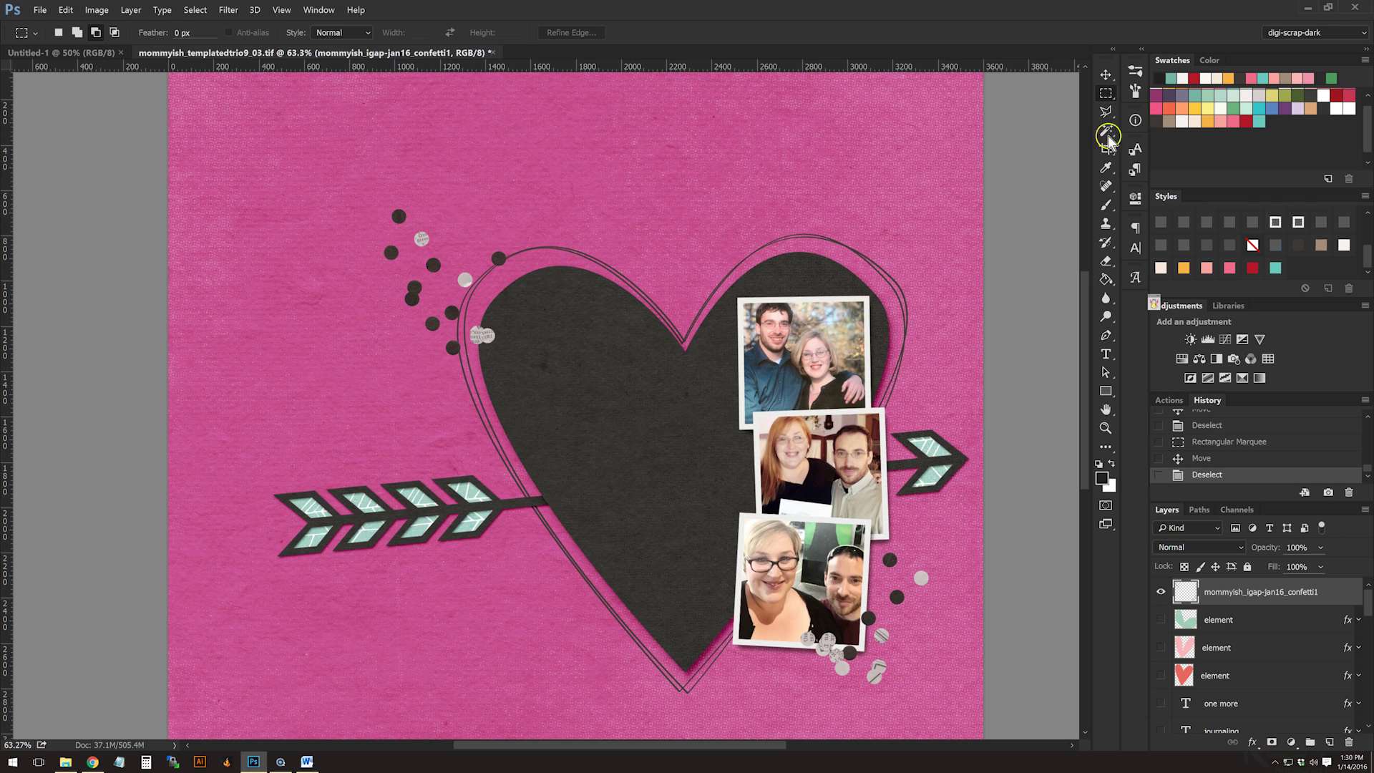
left_click(1106, 75)
left_click(1106, 94)
left_click_drag(345, 175, 562, 385)
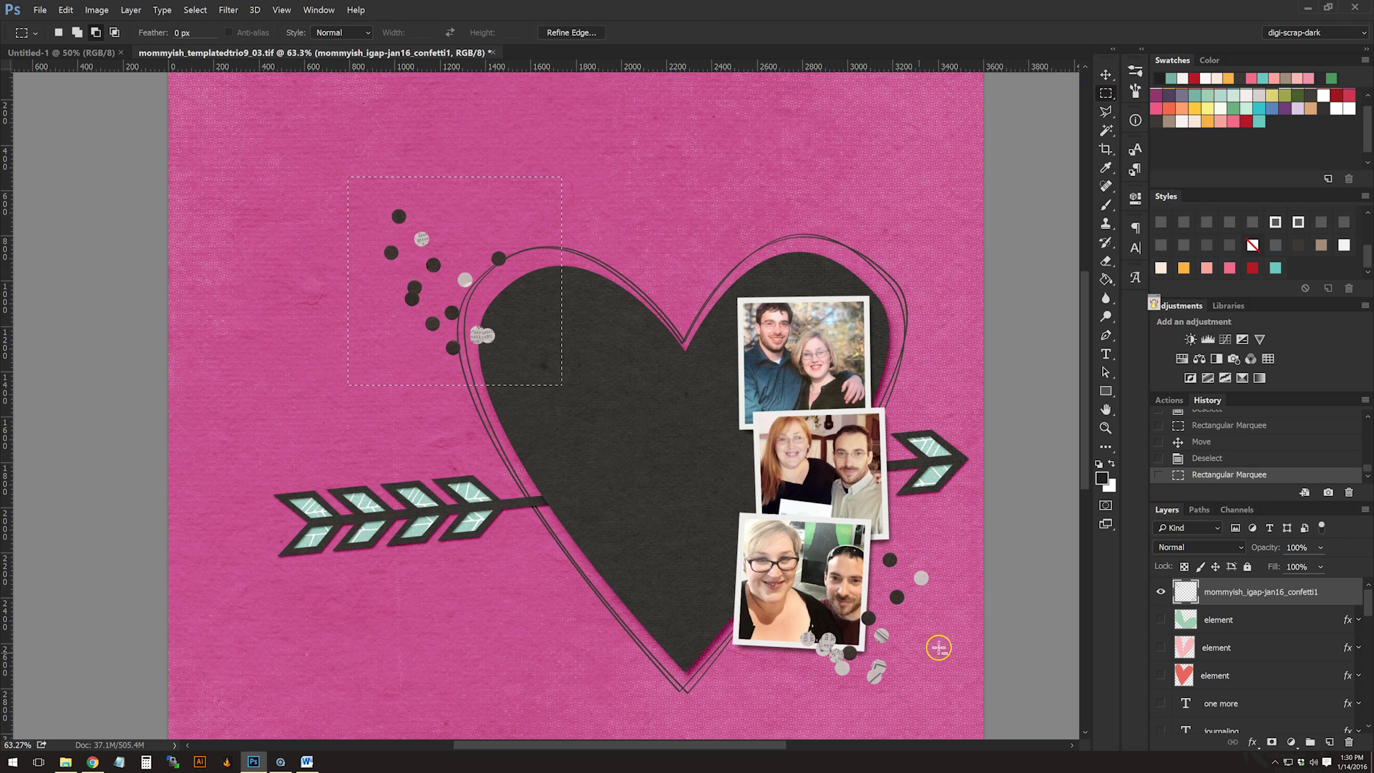
scroll(1117, 104, "down", 1)
left_click(1106, 74)
left_click_drag(508, 271, 527, 307)
Rotate the selected confetti cluster clockwise by about 35.82° with Free Transform and deselect
key("ctrl+t")
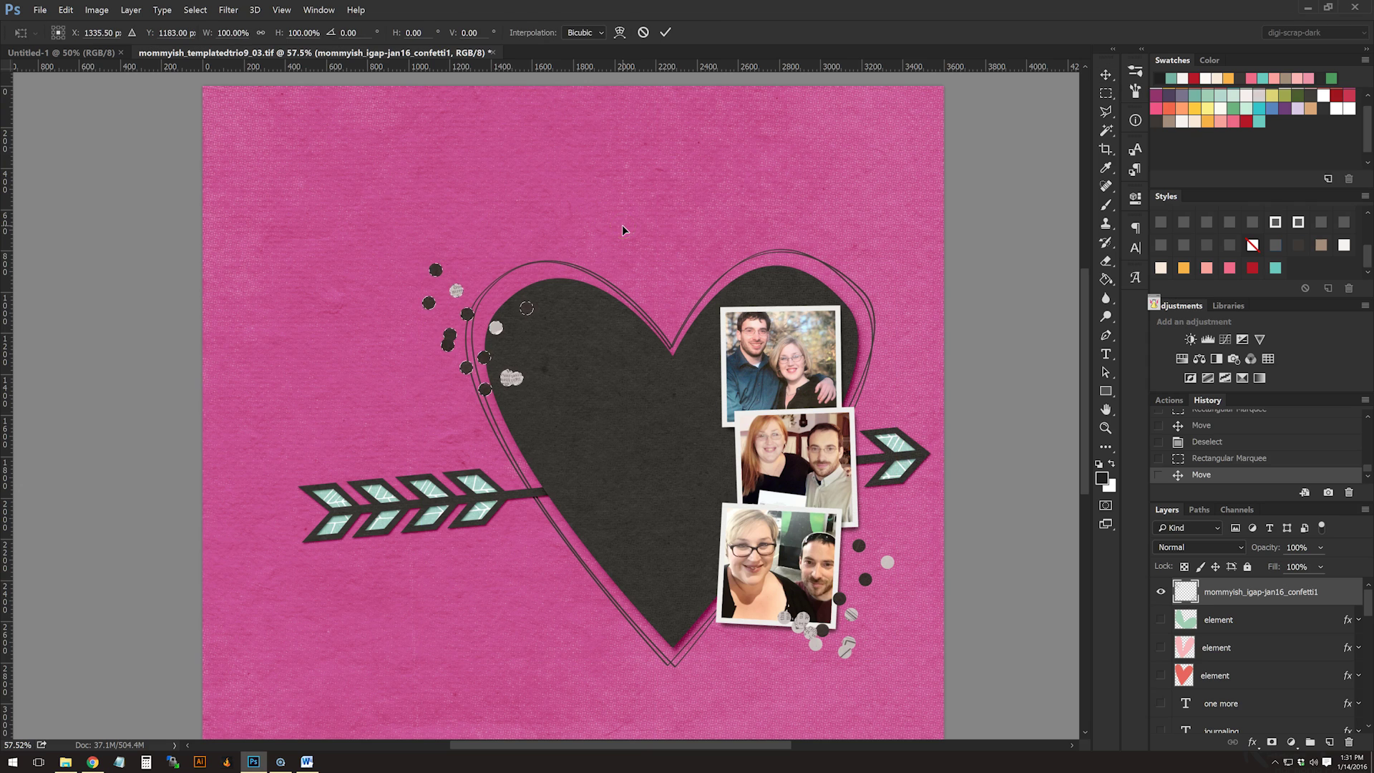
left_click_drag(629, 227, 669, 320)
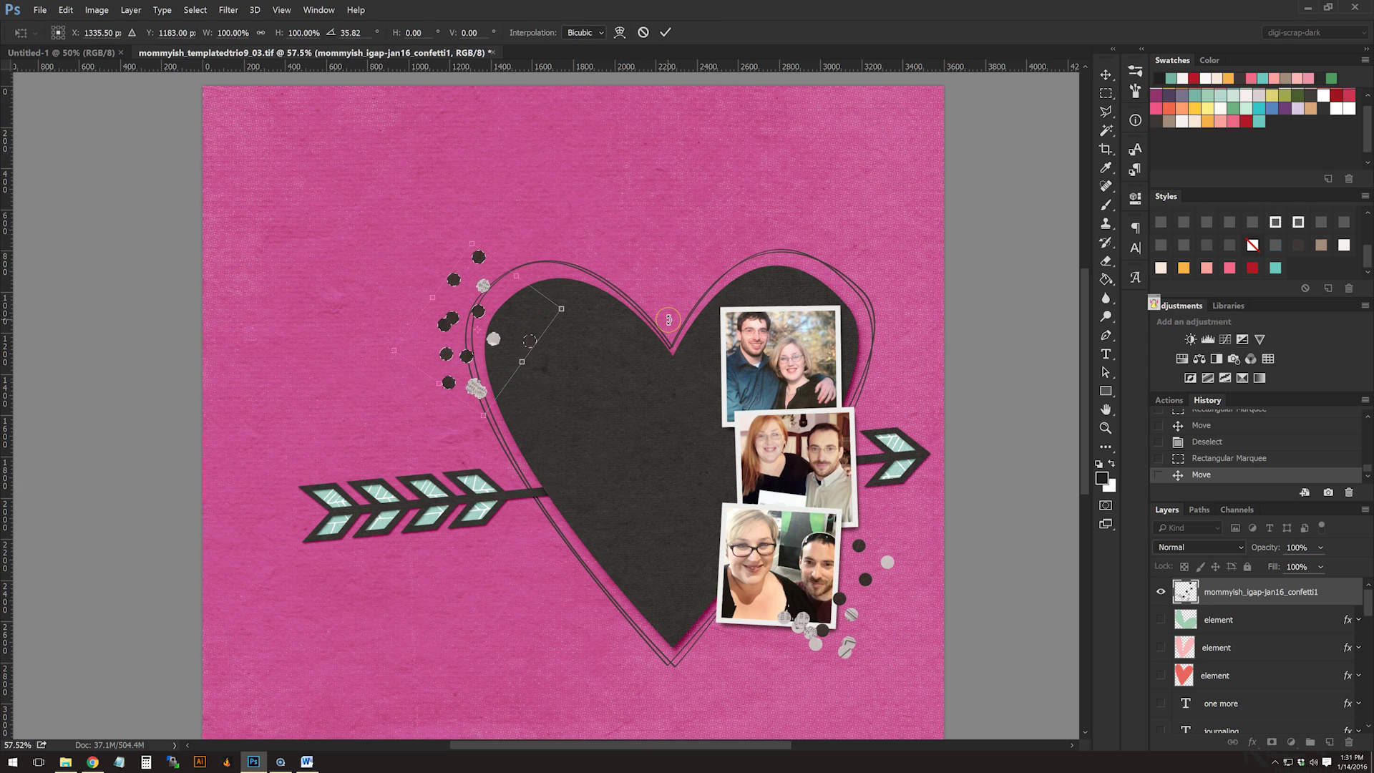
key("Return")
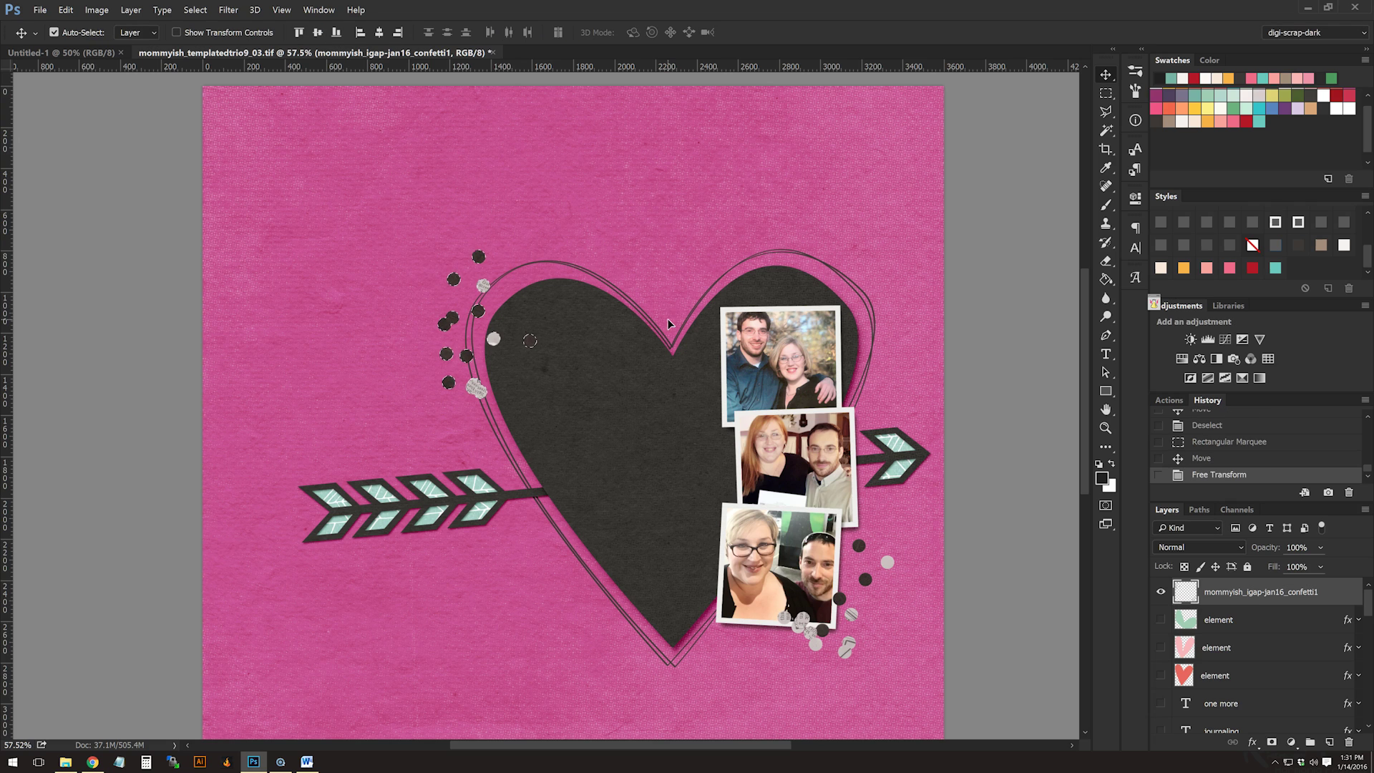
left_click(1106, 93)
left_click(633, 325)
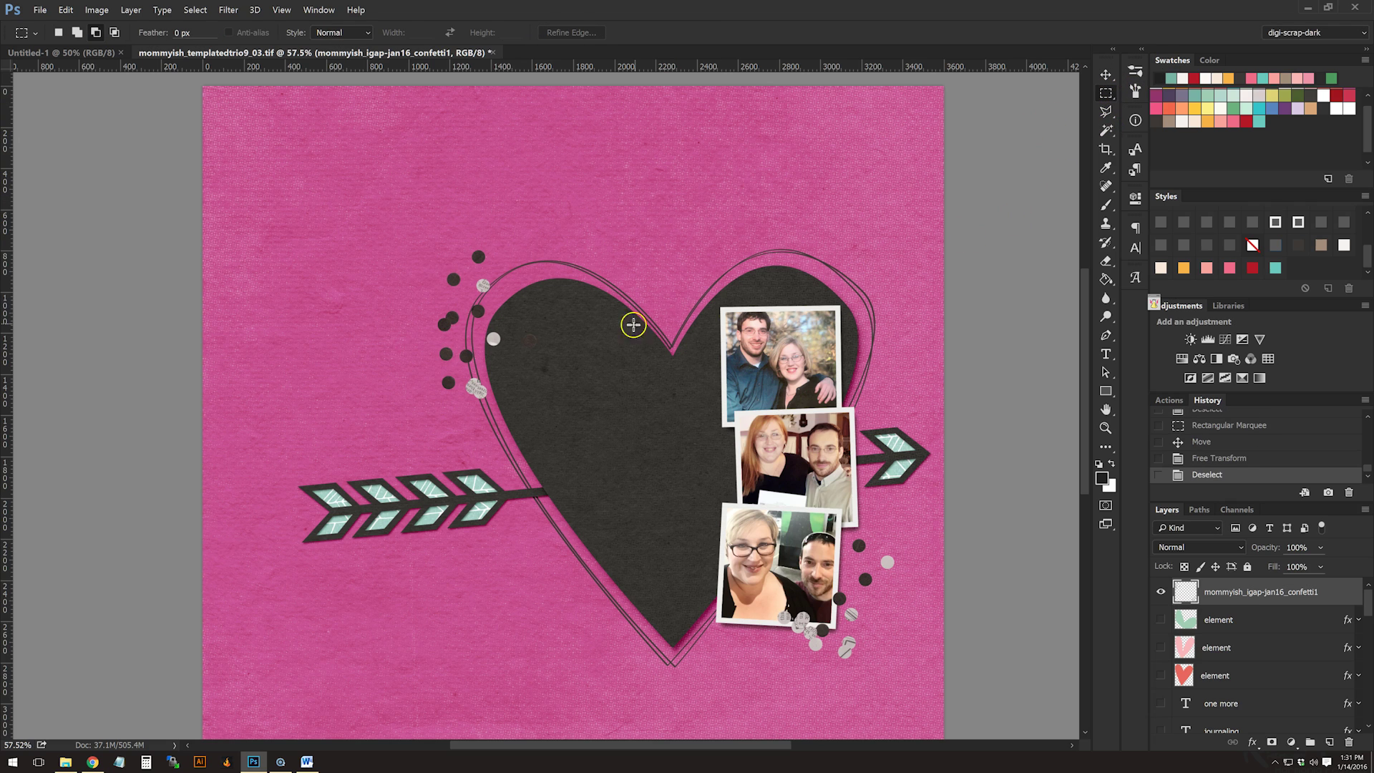
Marquee-select the dark confetti piece hidden on the dark heart, move it outside to the cluster's lower end, and deselect
left_click_drag(515, 323, 555, 370)
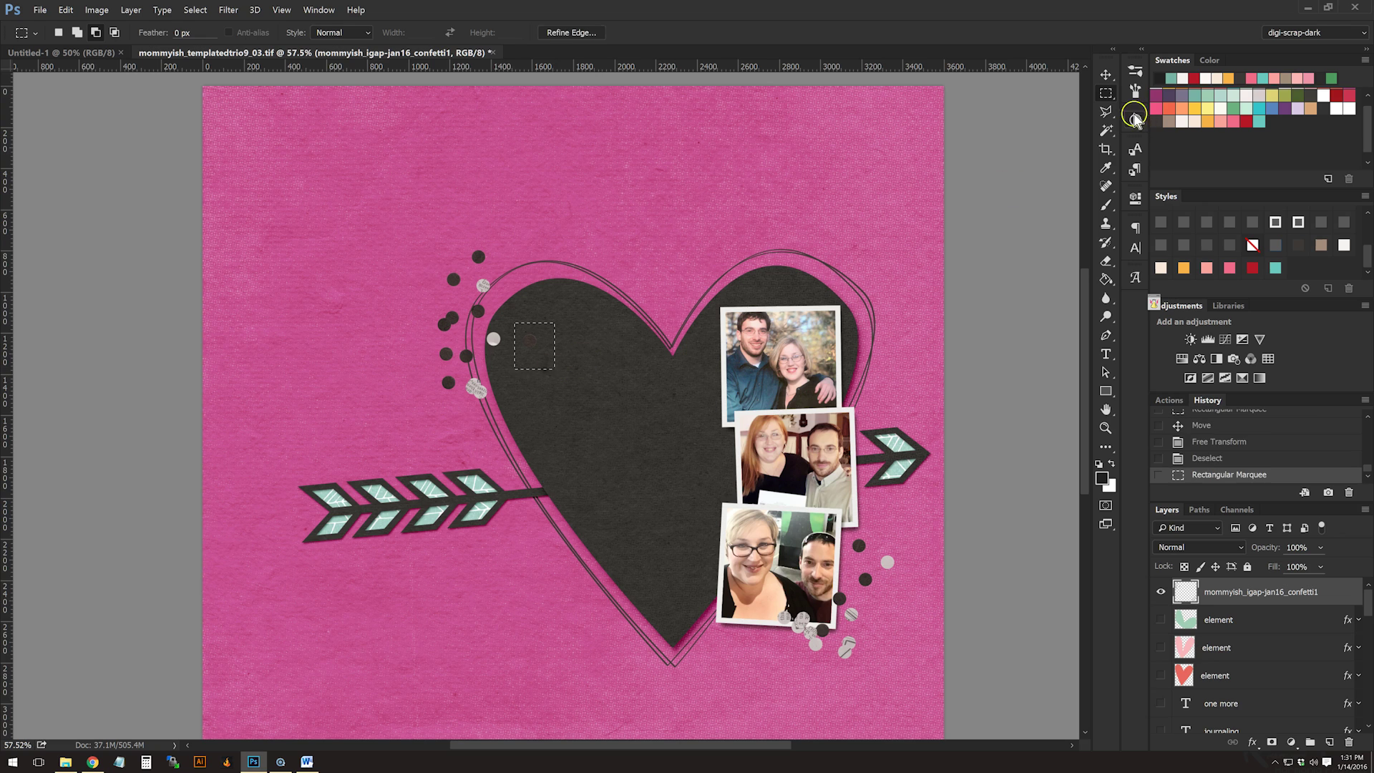
left_click(1106, 74)
left_click_drag(531, 342, 466, 414)
key("ctrl+d")
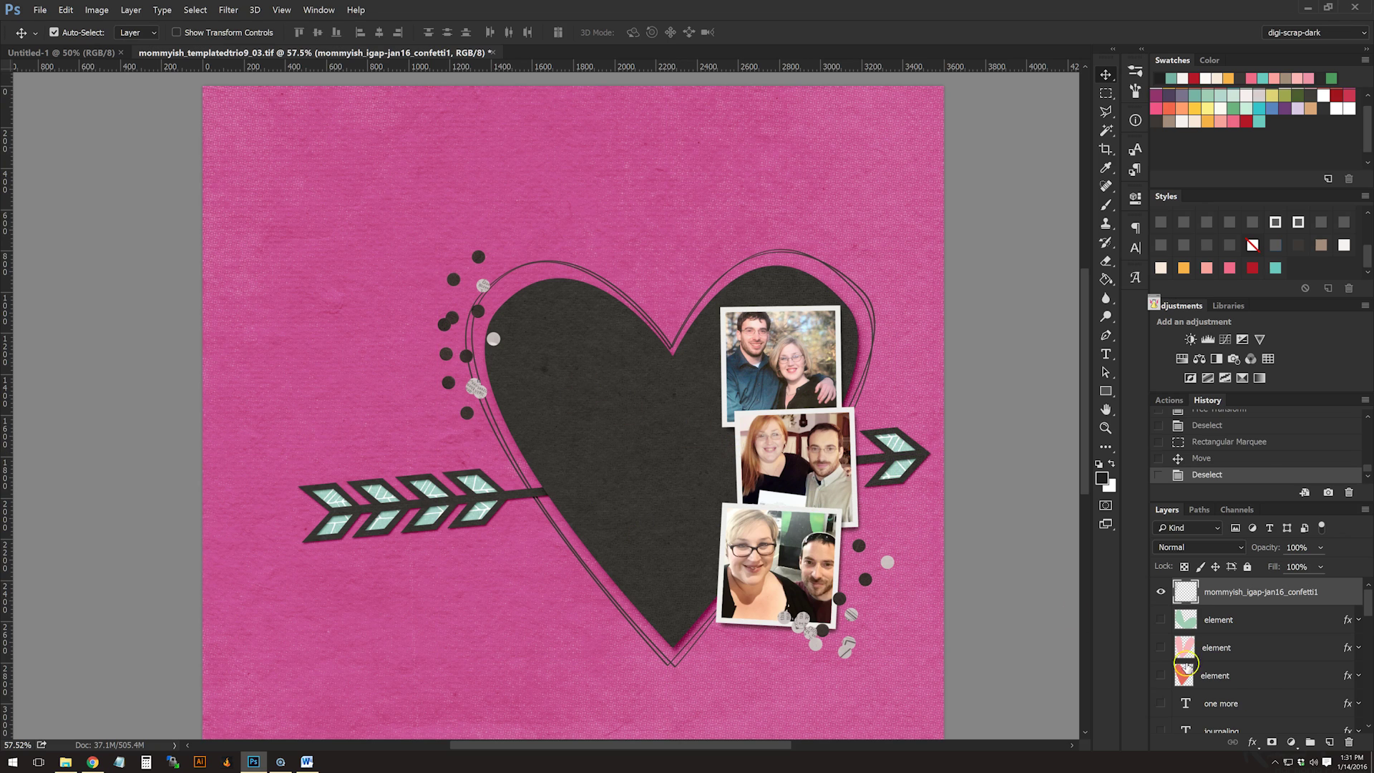
Show the hidden "one more", journaling, "(with feeling)" and Time layers on the heart
scroll(1182, 668, "down", 1)
left_click_drag(1161, 676, 1161, 731)
scroll(1211, 685, "down", 2)
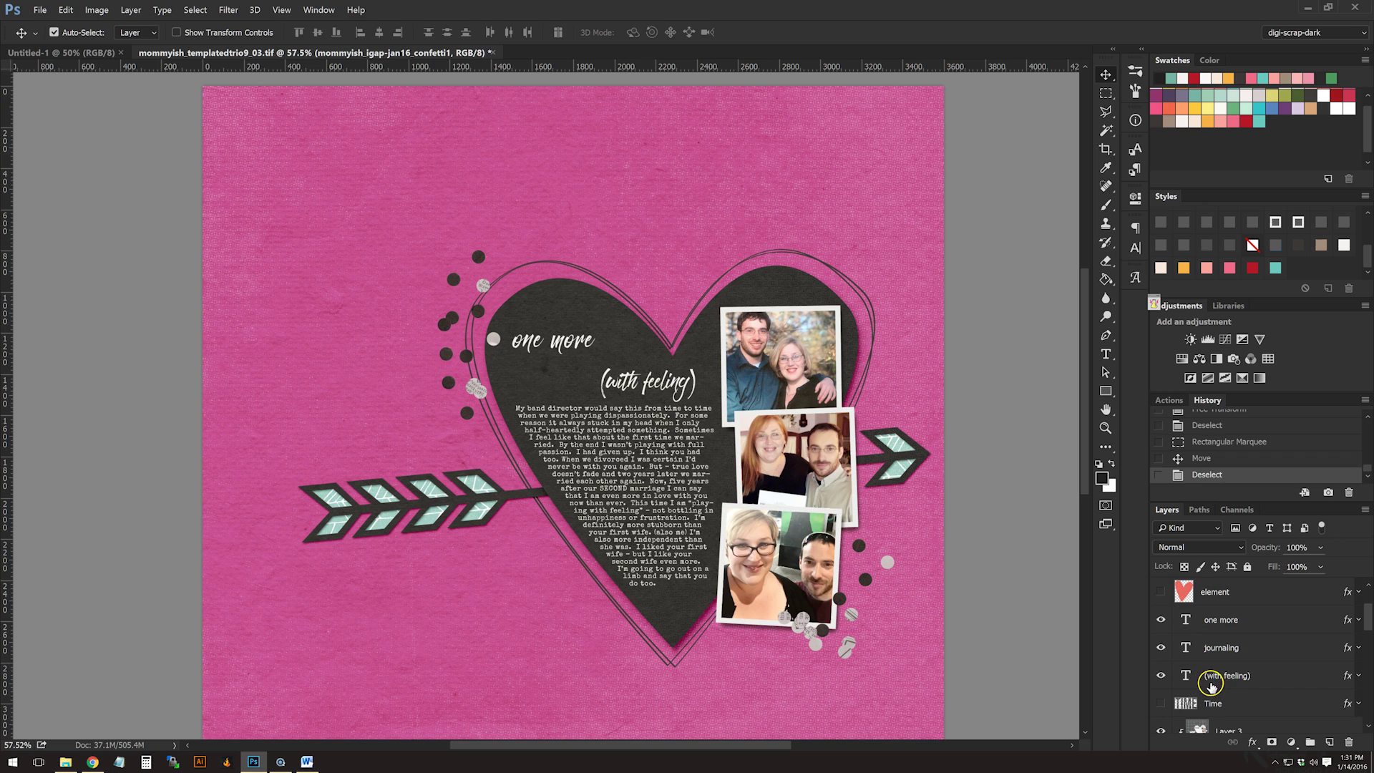
left_click(1161, 704)
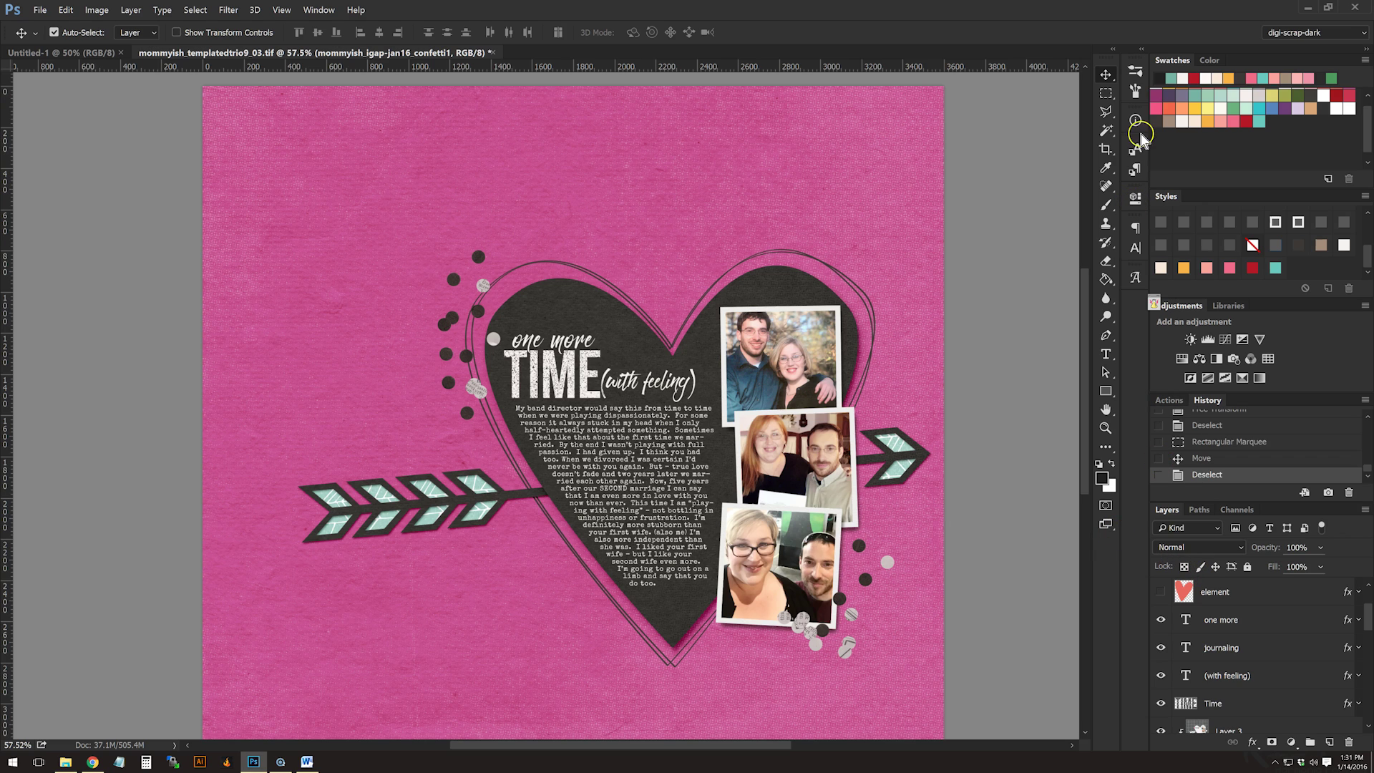
Marquee-select the confetti around the lowest photo on the confetti1 layer, then cut and paste it onto its own new layer
left_click(1104, 76)
left_click(510, 379)
left_click(492, 340)
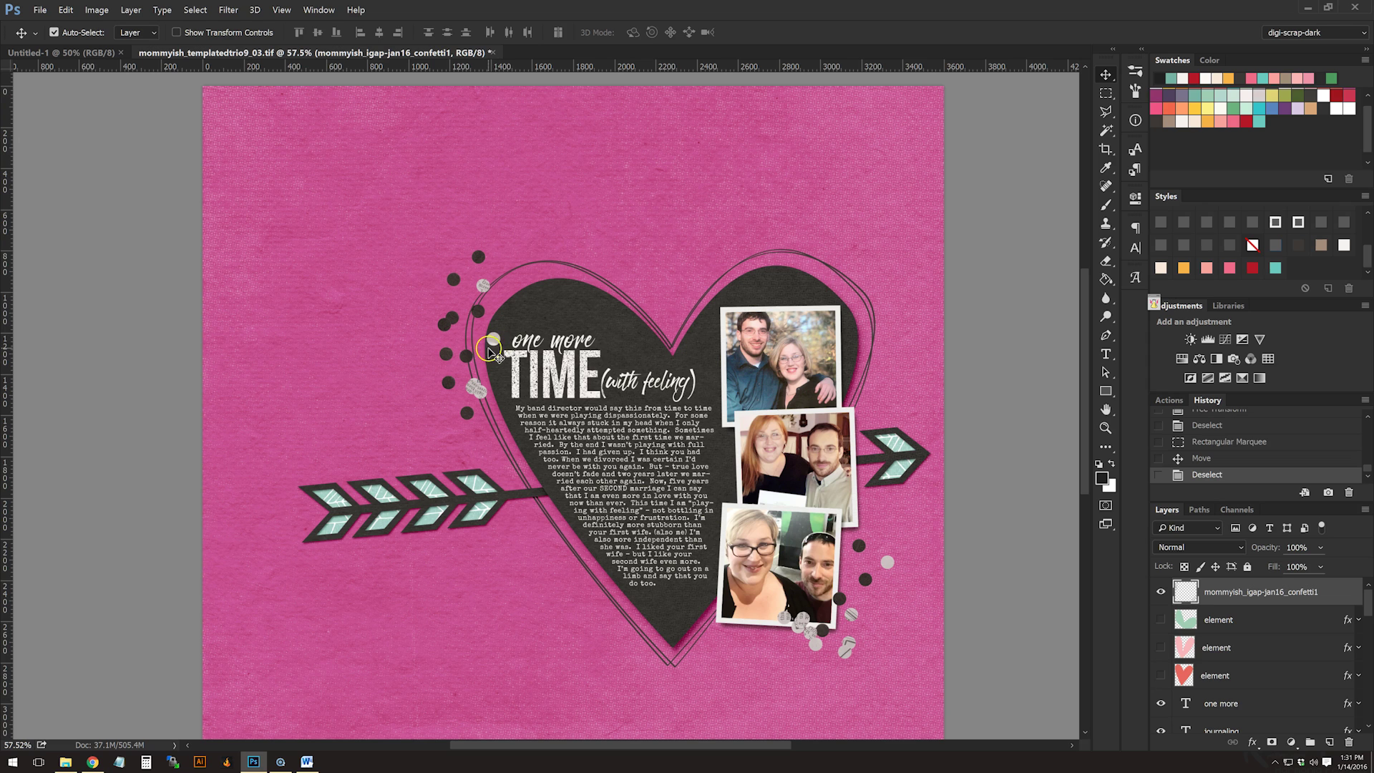
left_click(1136, 148)
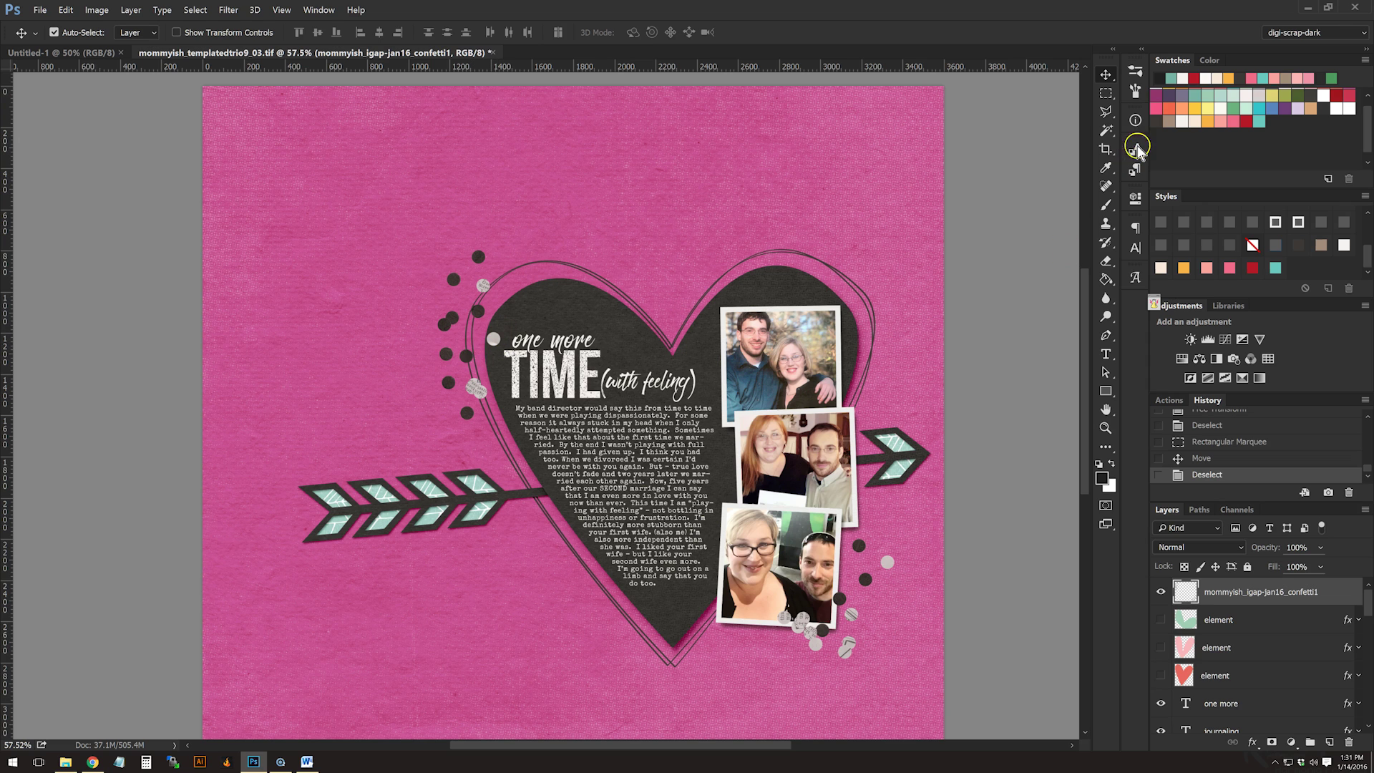
left_click(1106, 93)
scroll(881, 616, "up", 1)
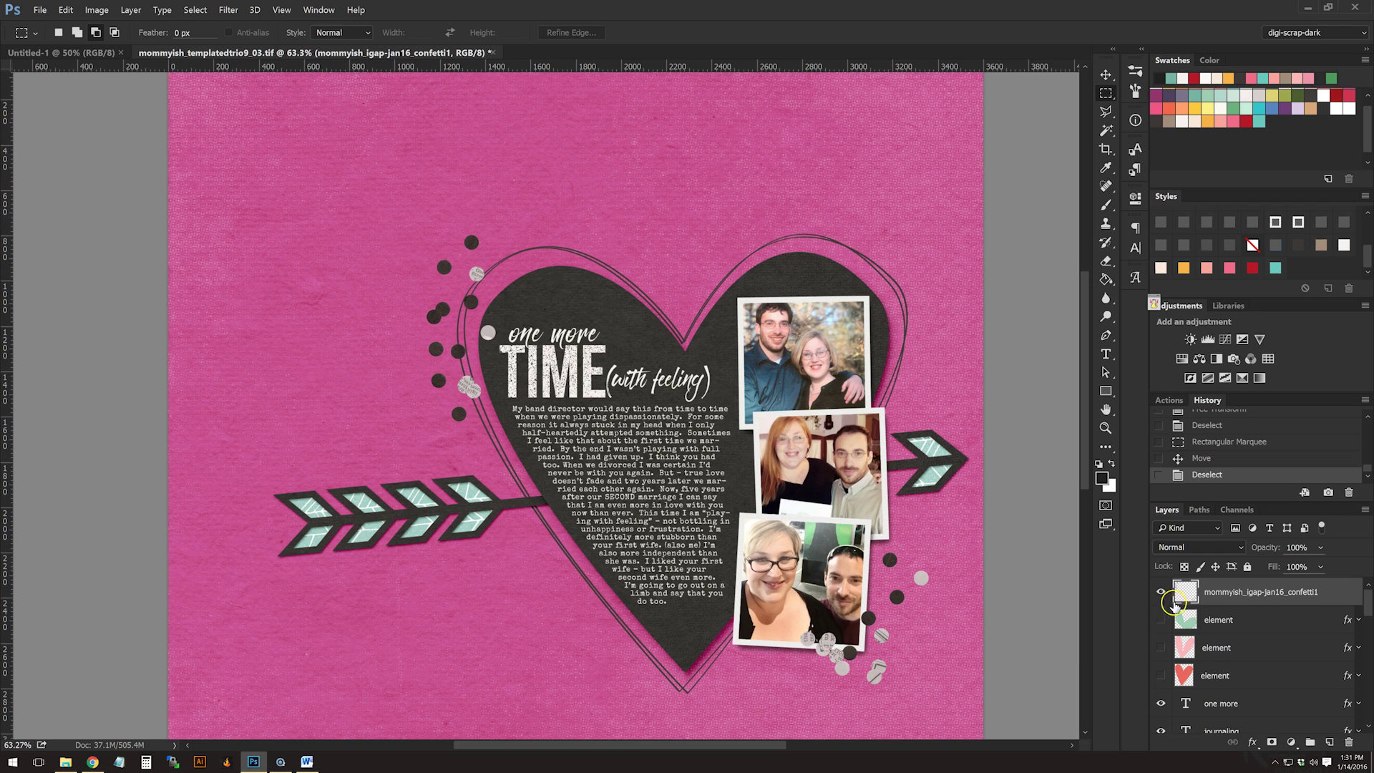
left_click_drag(792, 530, 954, 700)
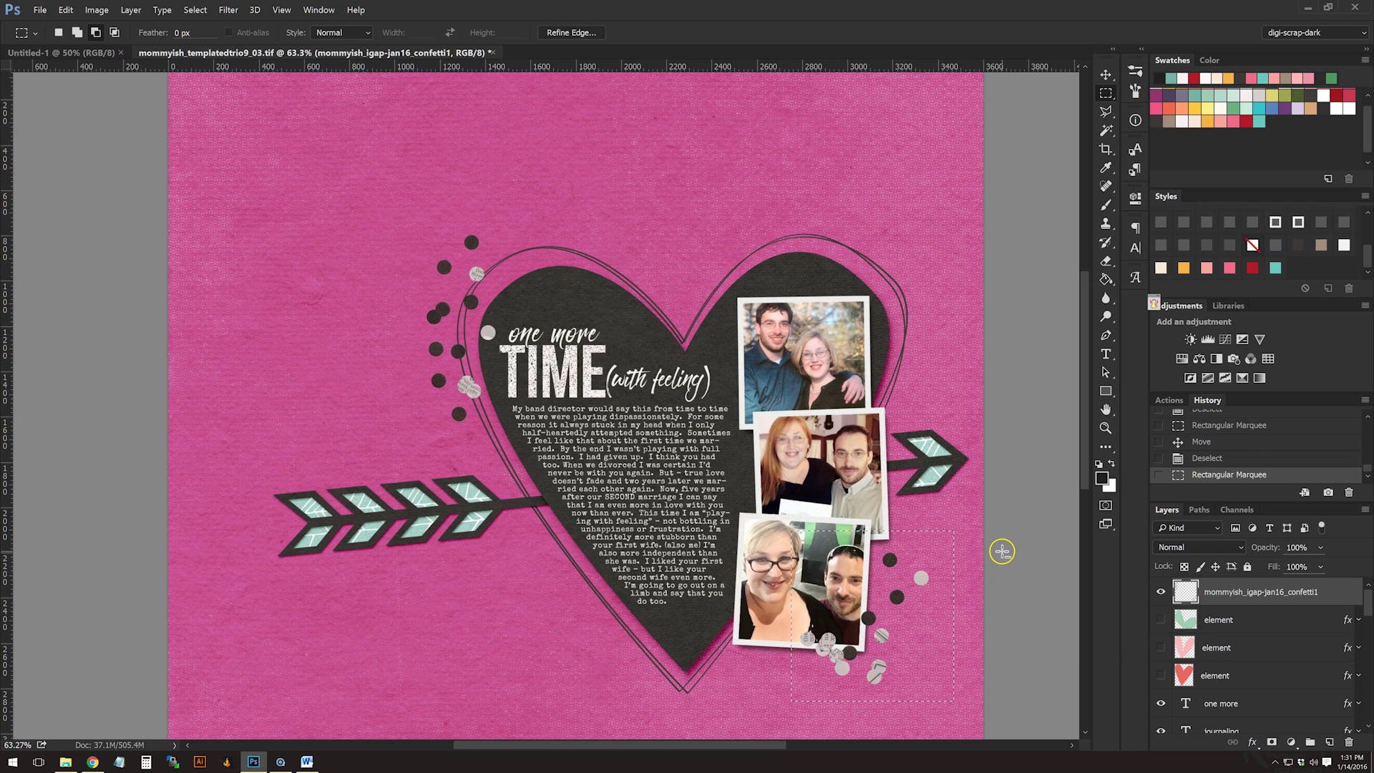
key("Delete")
key("ctrl+v")
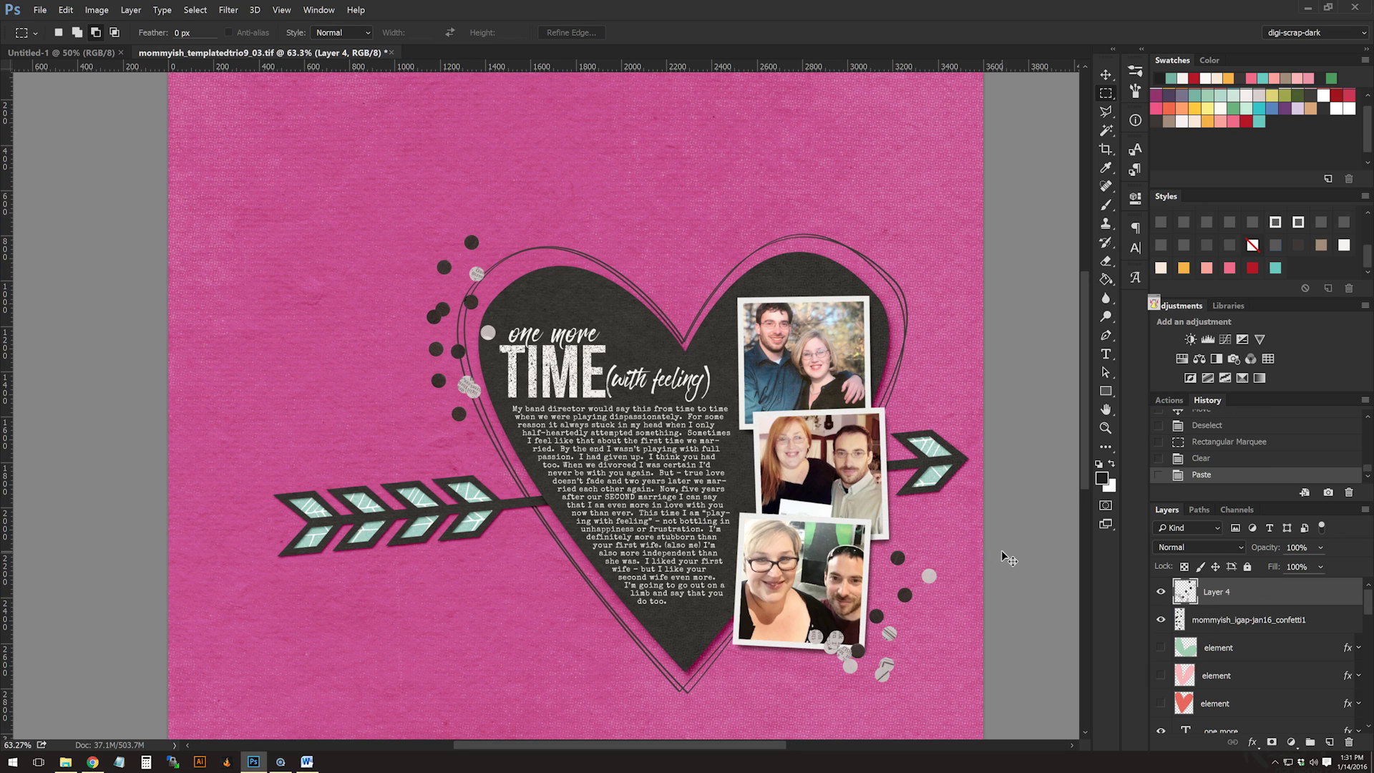
Toggle both confetti layers' visibility to tell them apart and move Layer 4 beneath the photos, directly above the pink mommyish_igap-jan16_solid03 layer
left_click(1161, 592)
left_click(1161, 619)
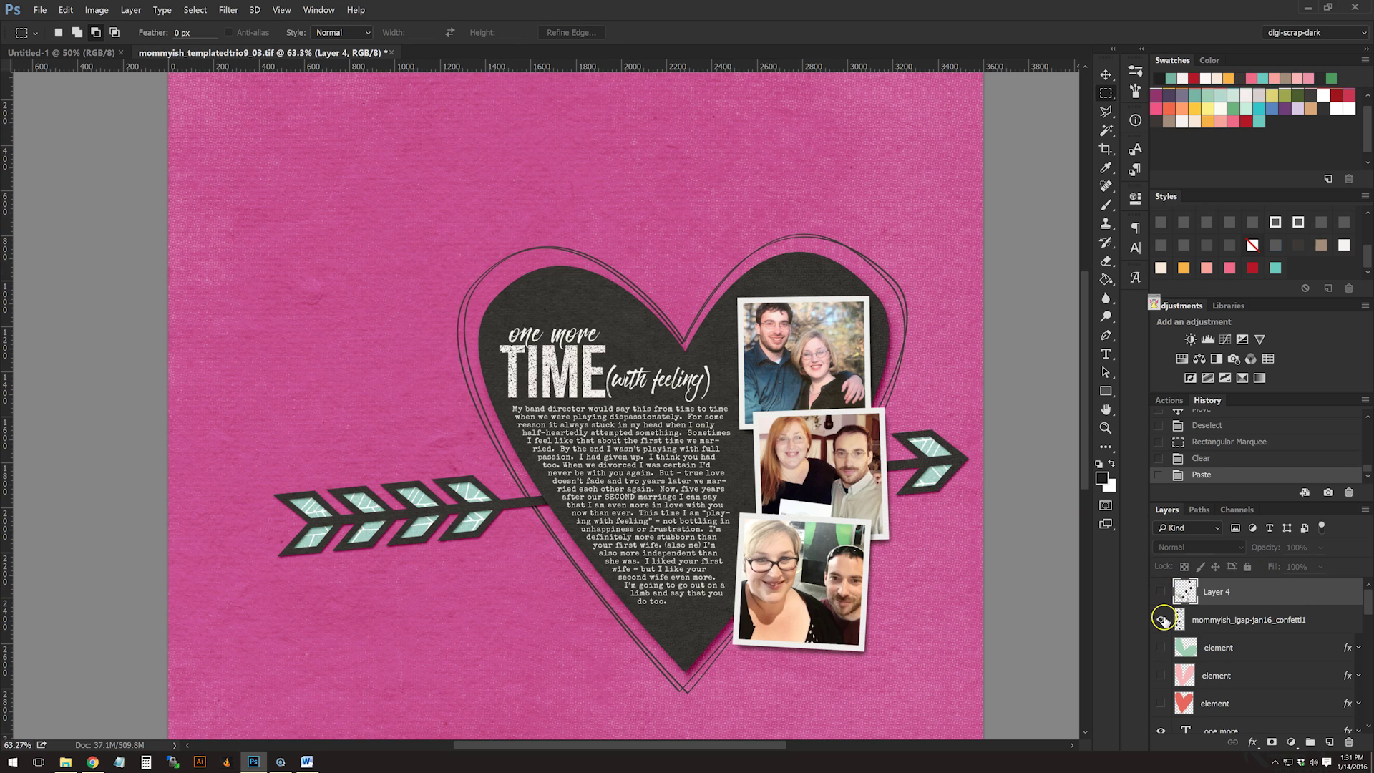
left_click(1161, 620)
left_click(1161, 592)
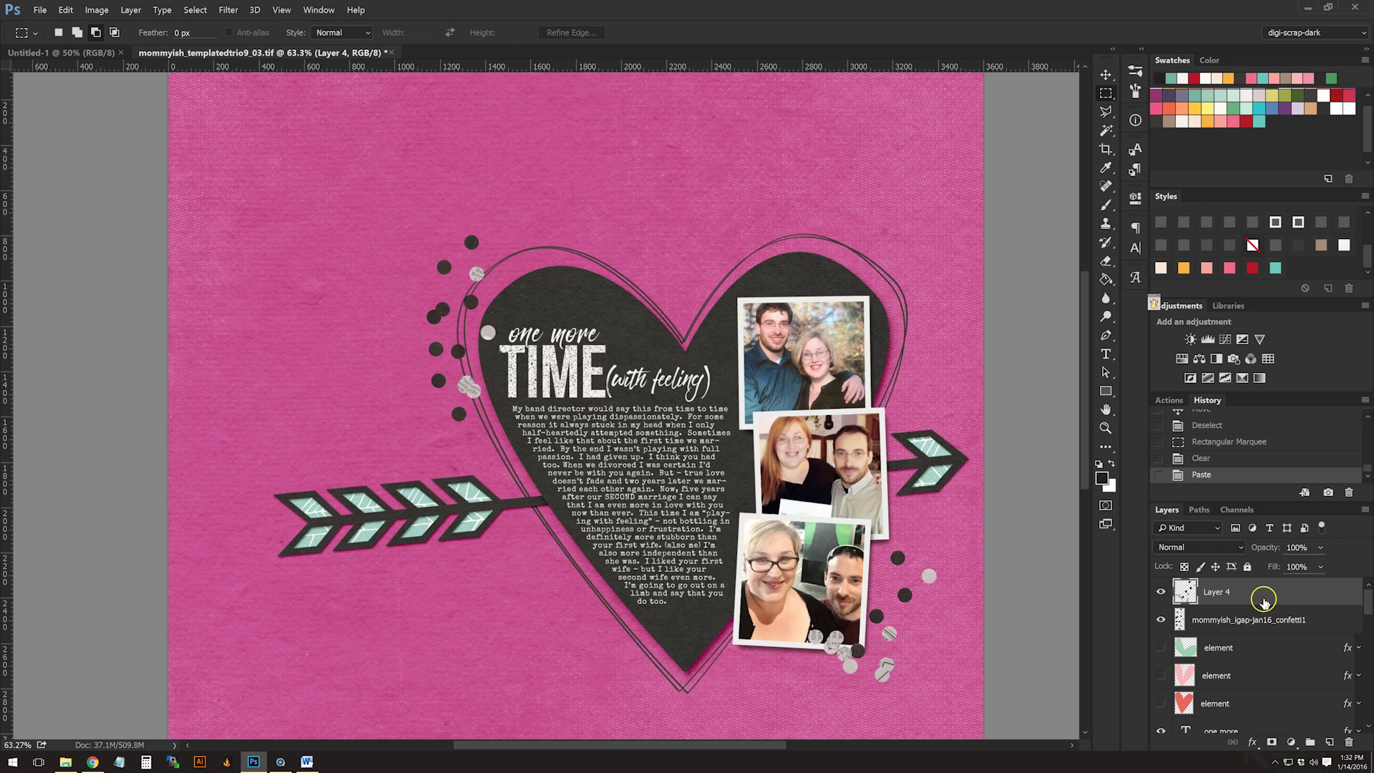
left_click(1161, 592)
left_click(1161, 592)
scroll(1345, 597, "down", 5)
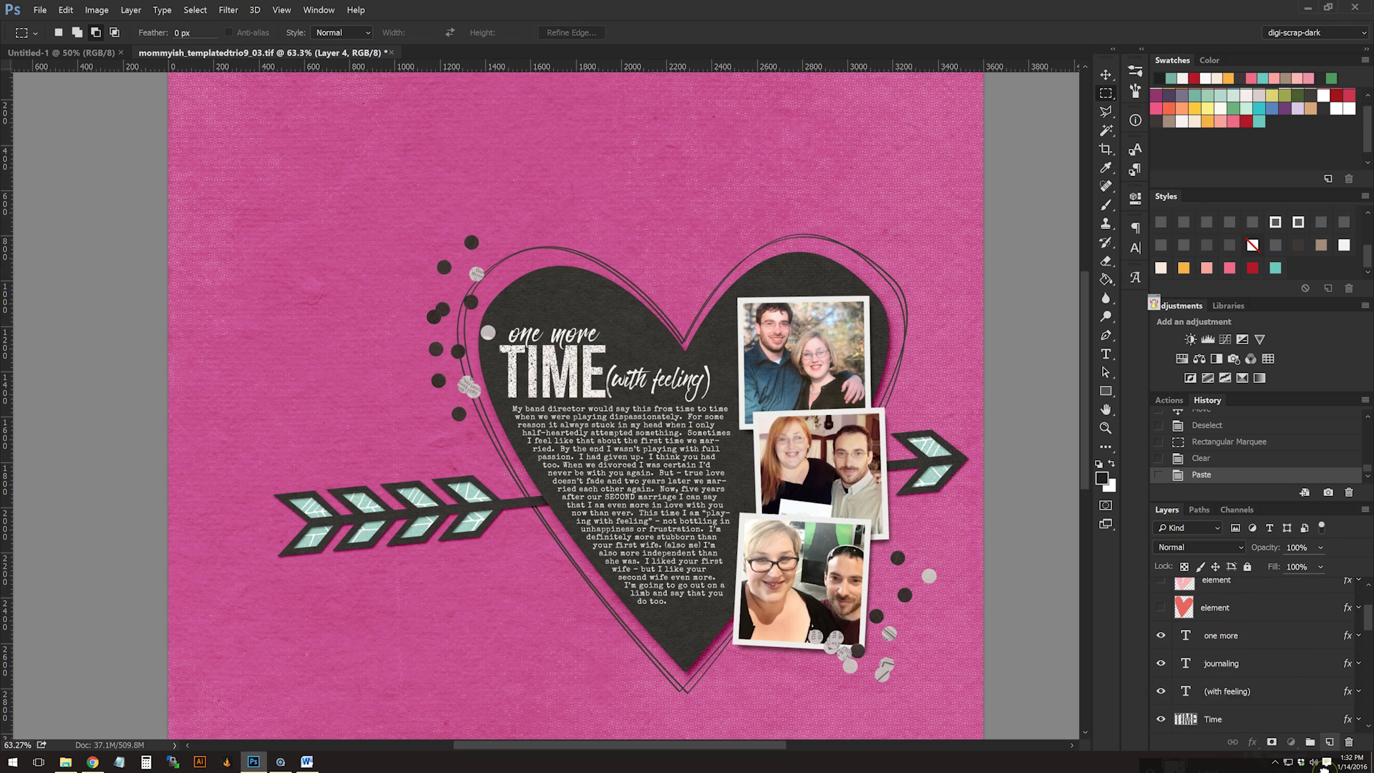
left_click_drag(1325, 768, 1292, 680)
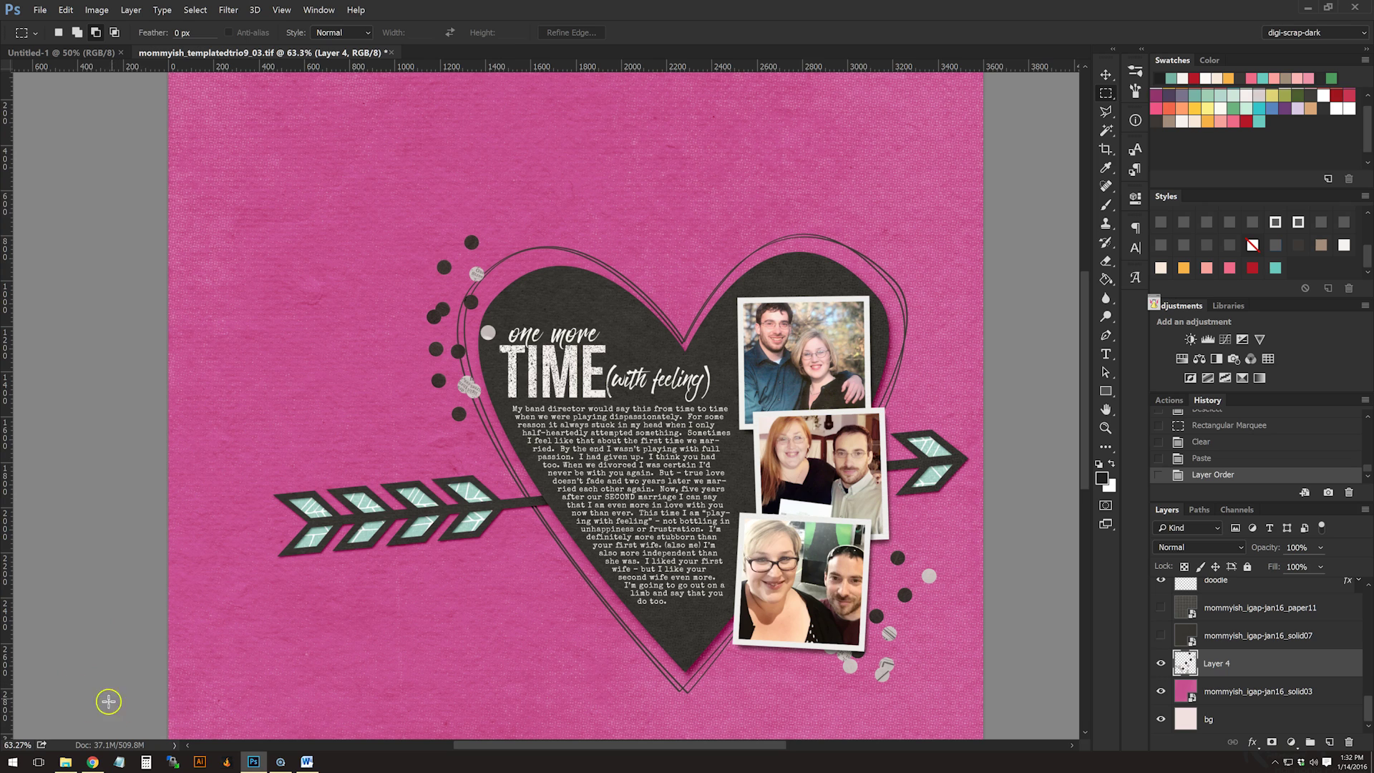
Try placing mommyish_igap-jan16_stitching4 from the Elements folder, move it above the heart's left side, and delete its layer
left_click(66, 762)
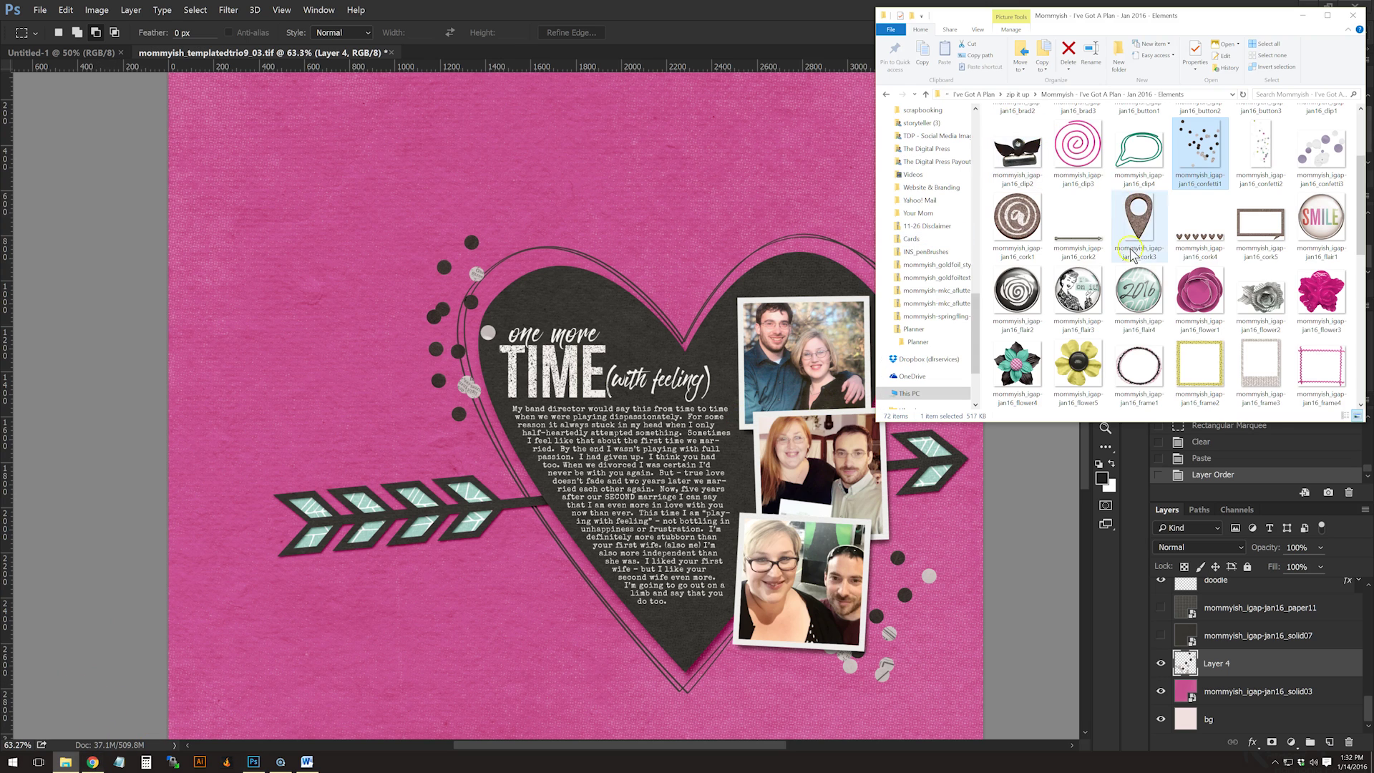
scroll(1138, 276, "down", 5)
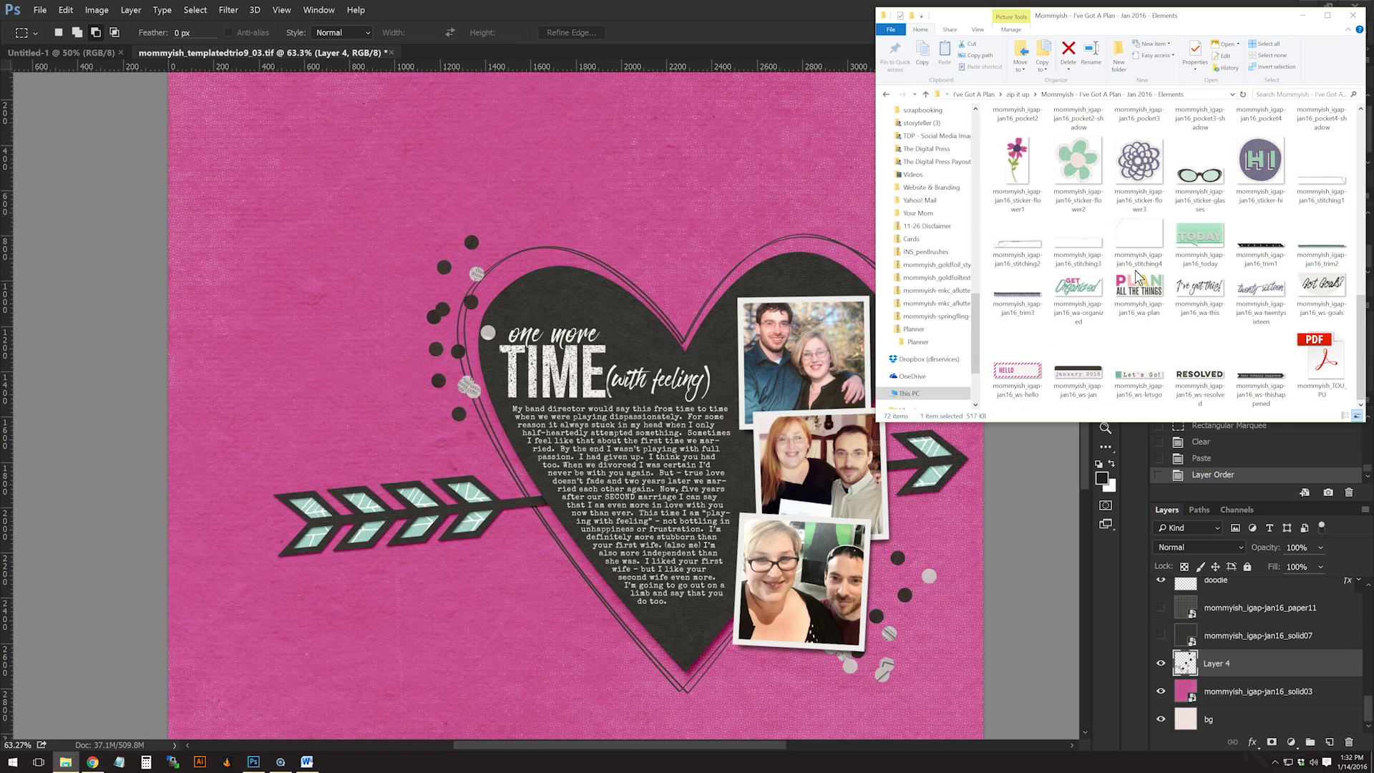
left_click(1093, 256)
left_click(1154, 236)
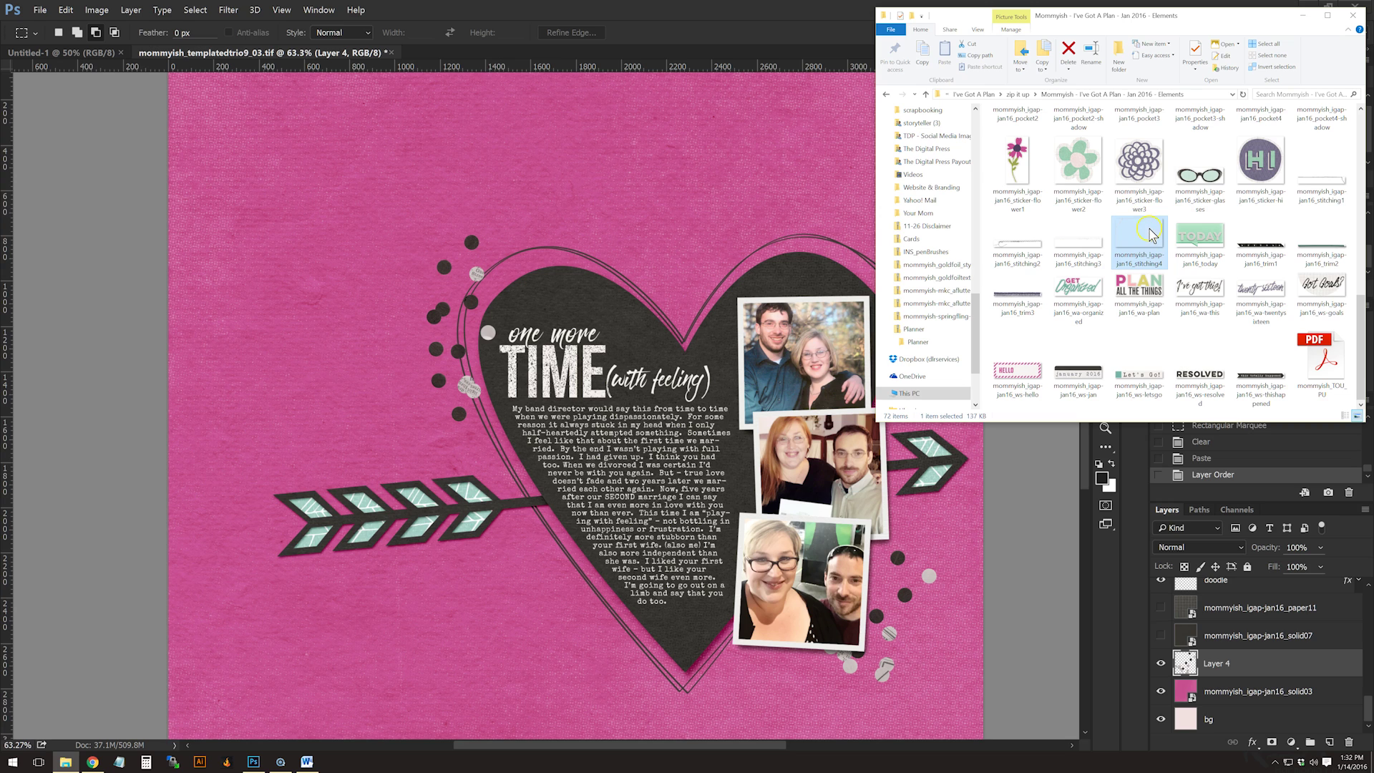
left_click_drag(1143, 236, 659, 259)
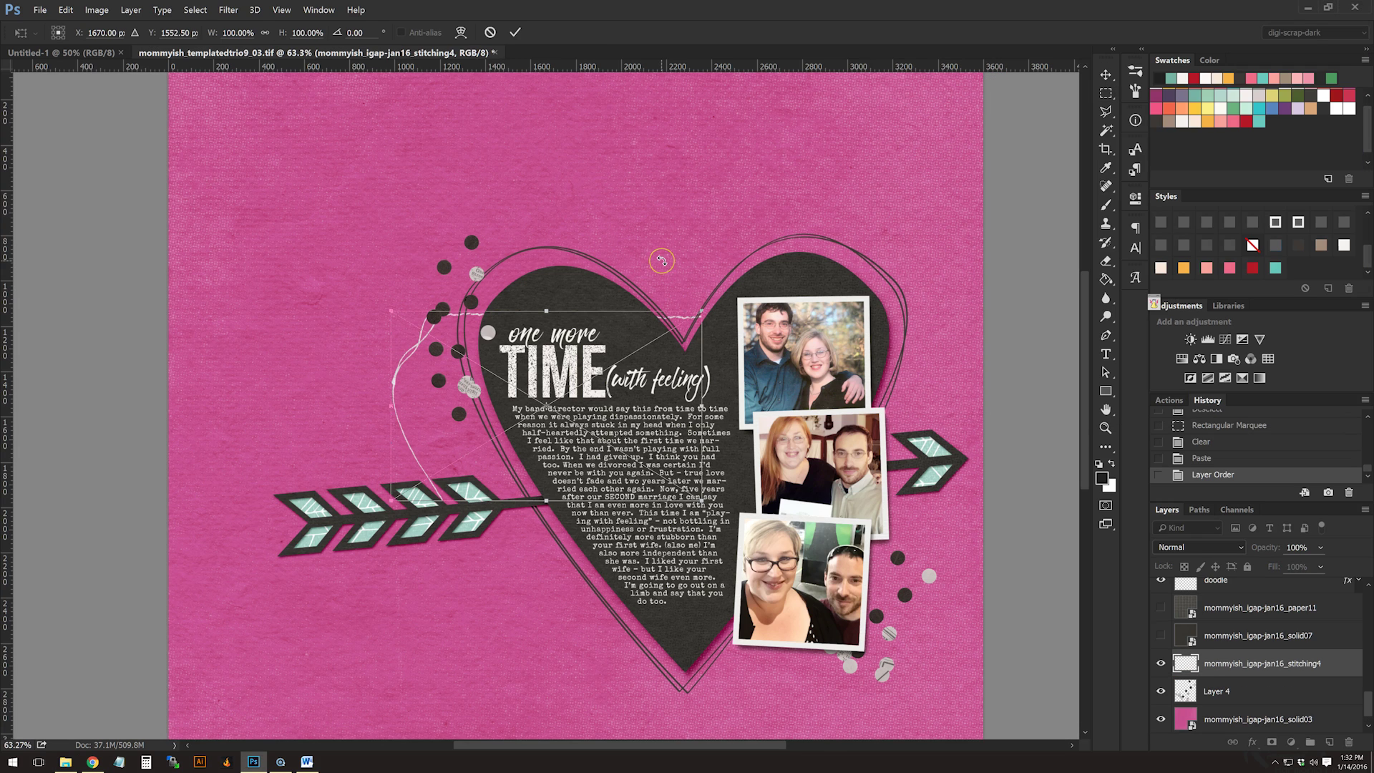
key("Return")
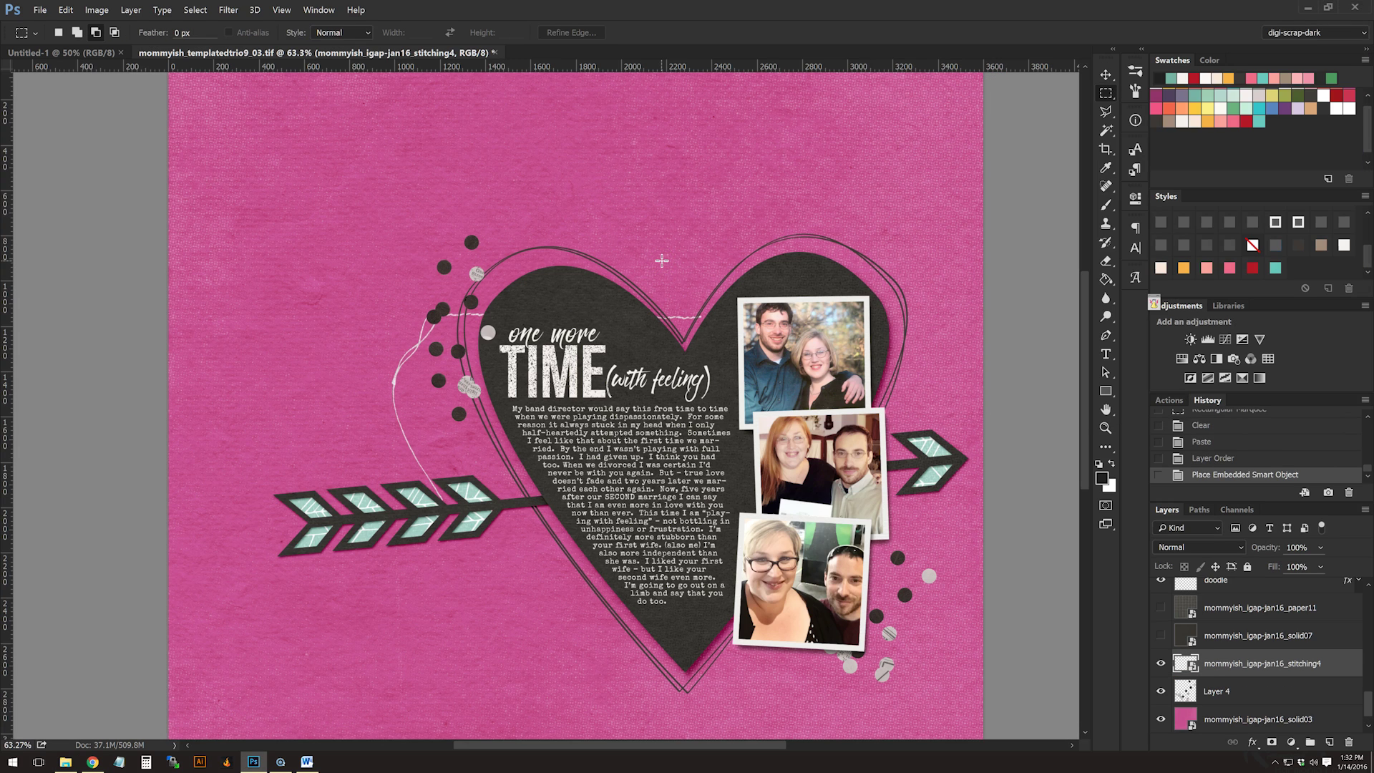
left_click(1106, 75)
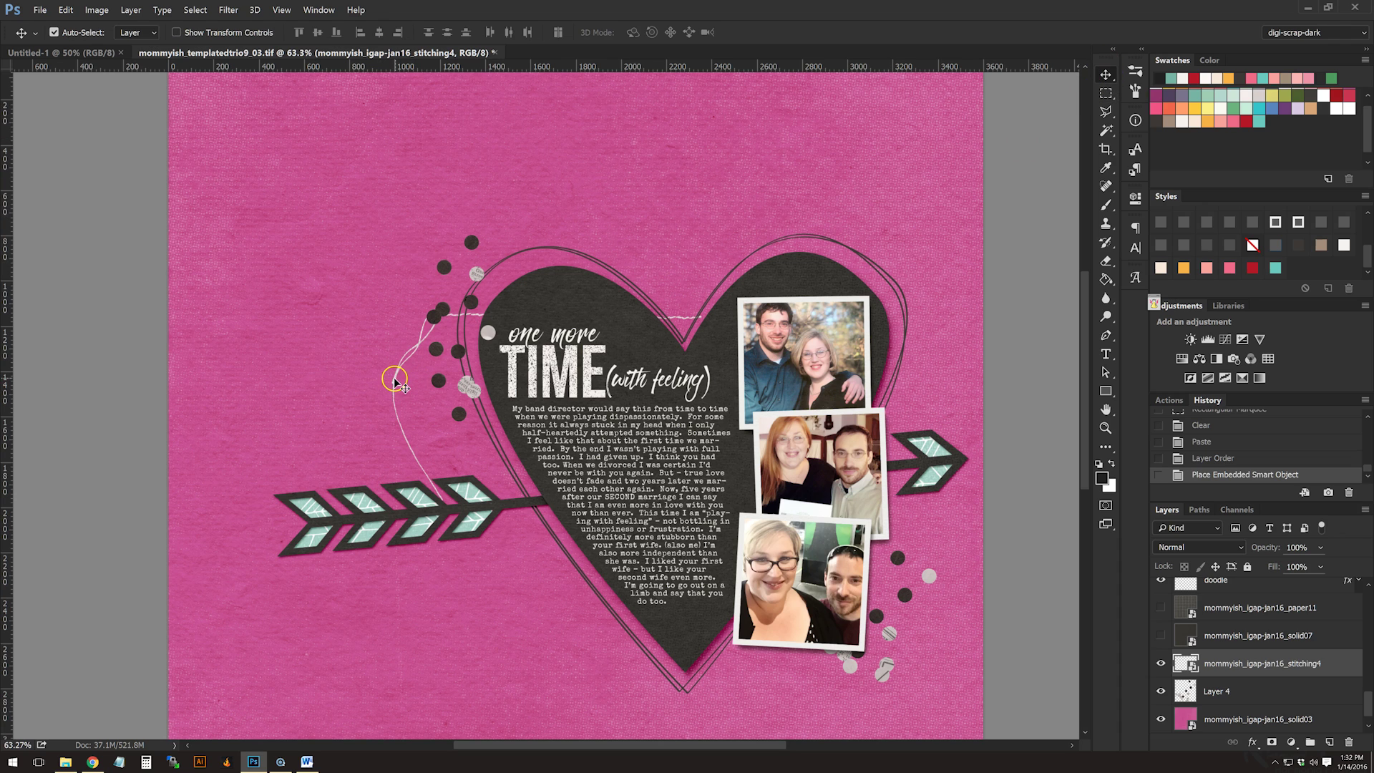
left_click_drag(394, 375, 363, 215)
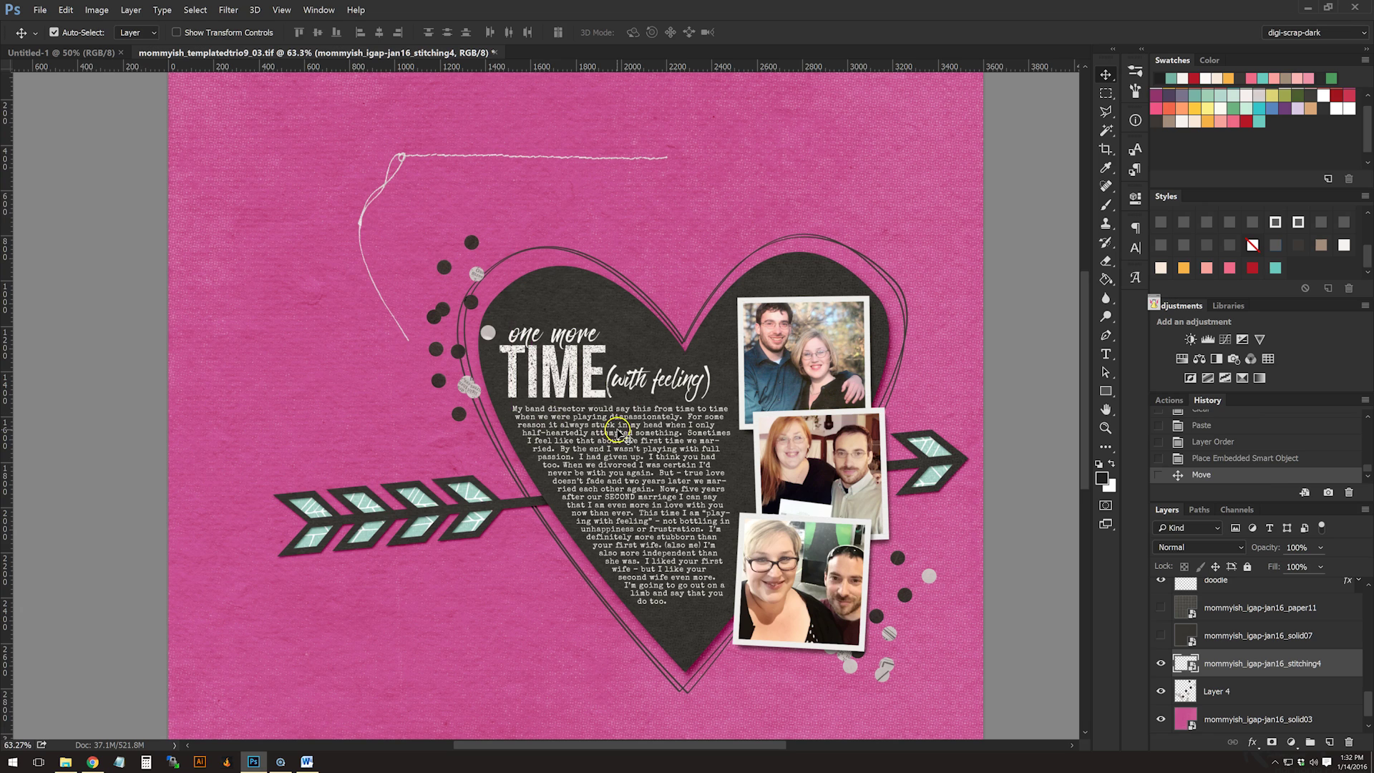
key("Delete")
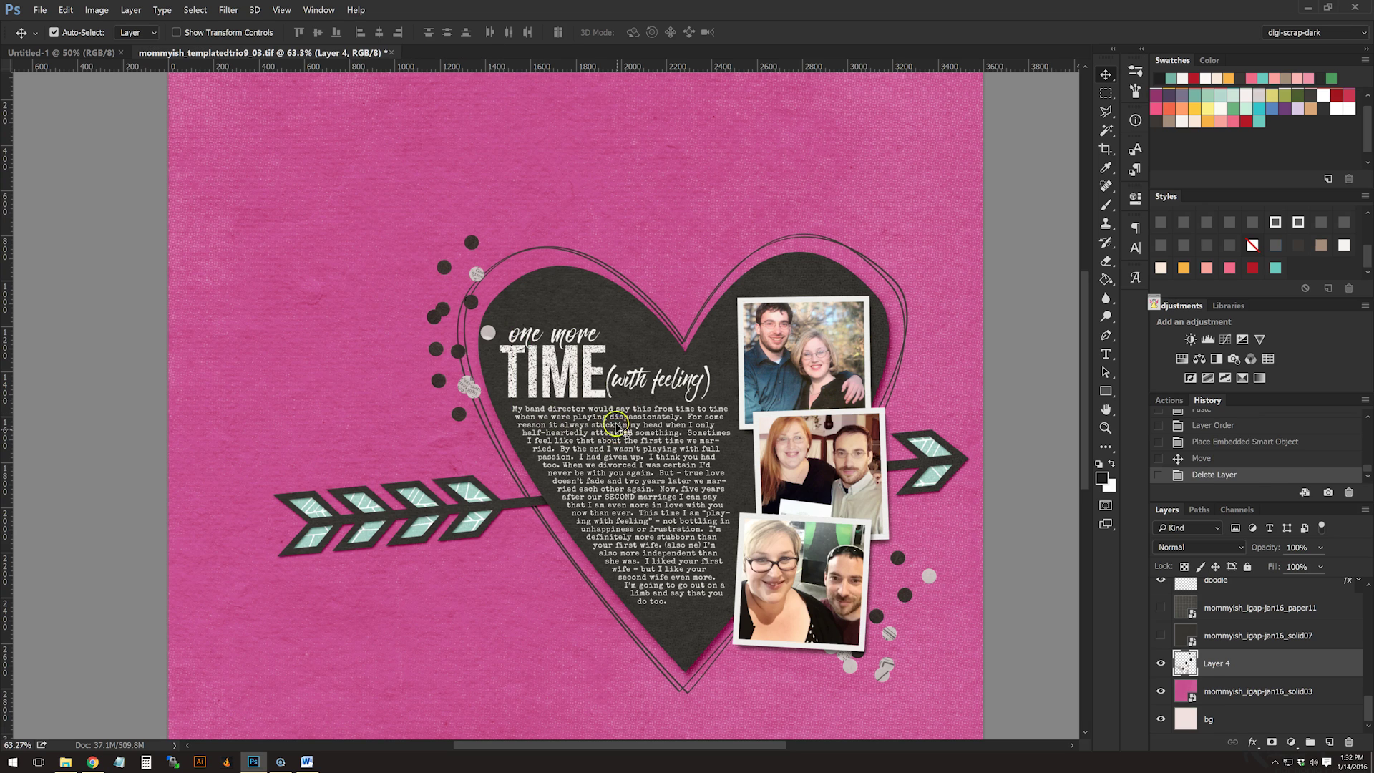
Place mommyish_igap-jan16_stitching3 from the Elements folder and move its layer to the top, above mommyish_igap-jan16_confetti1
left_click(65, 763)
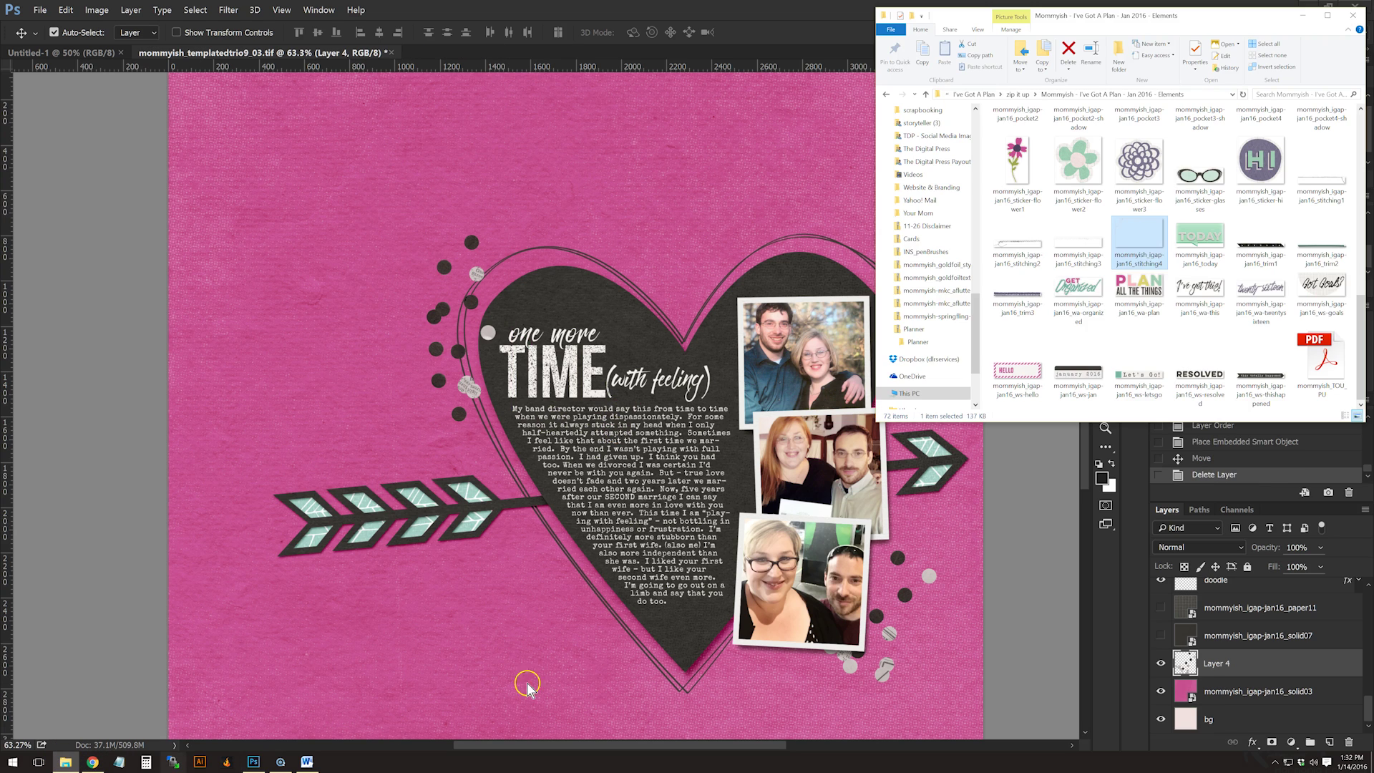
left_click(1078, 247)
left_click_drag(1087, 242, 506, 408)
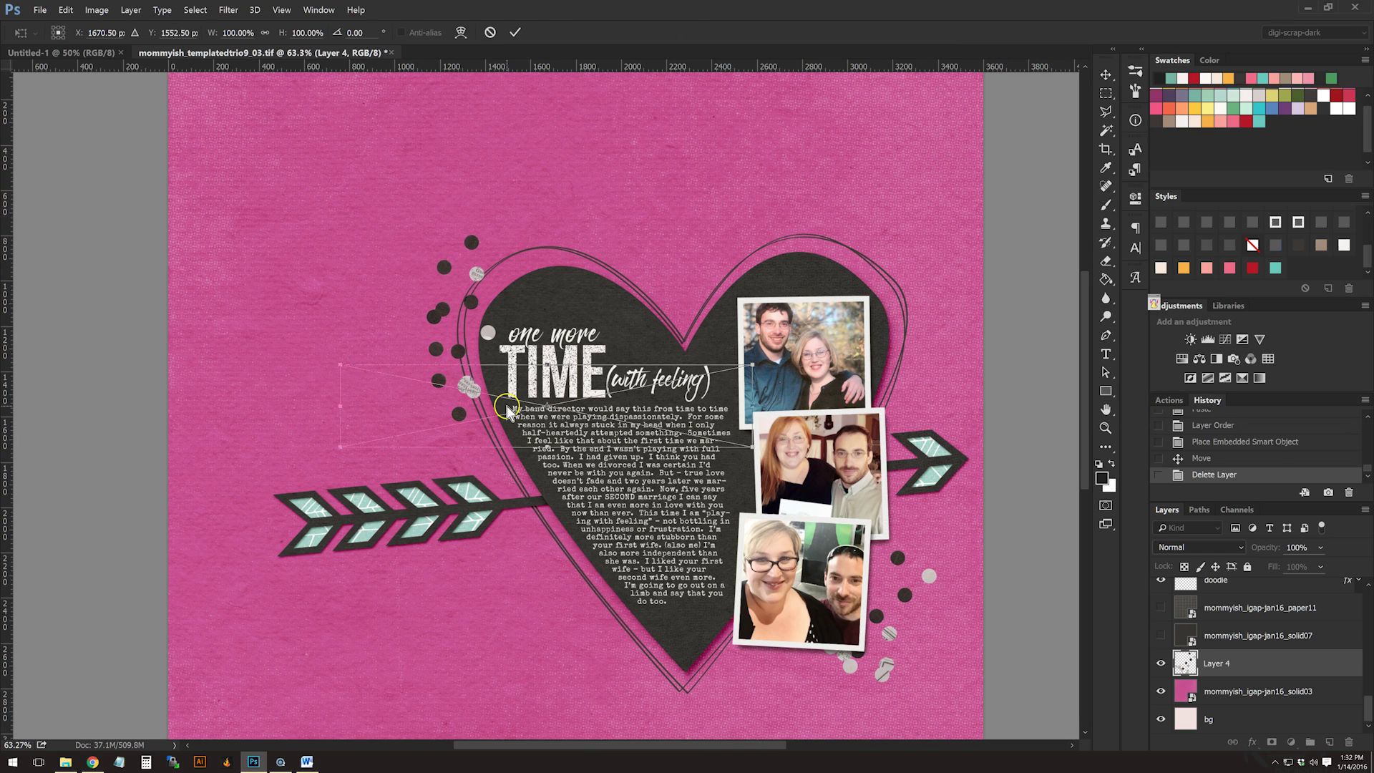
key("Return")
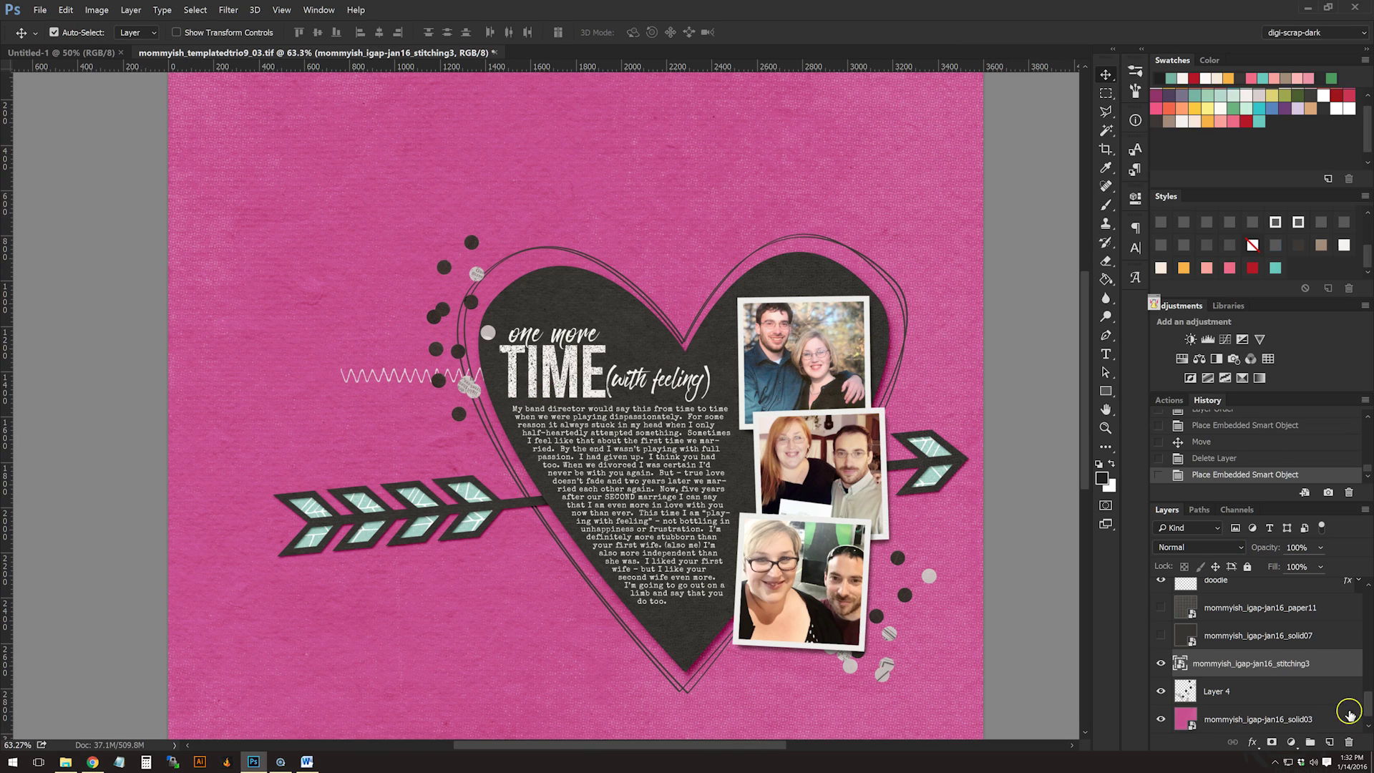
left_click_drag(1325, 667, 1296, 579)
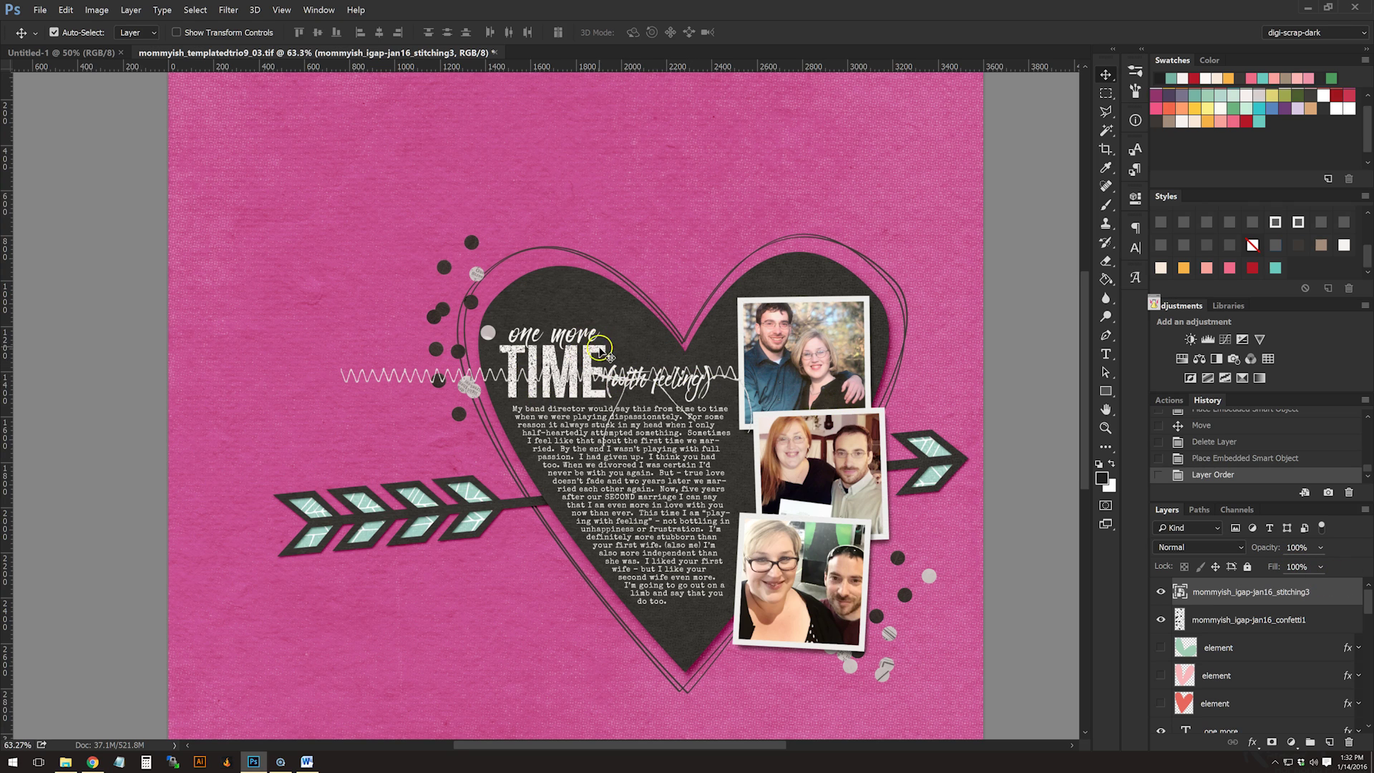
Add a bright blue 5 px outside Stroke to the mommyish_igap-jan16_stitching3 layer so the thread stands out
scroll(537, 387, "up", 1)
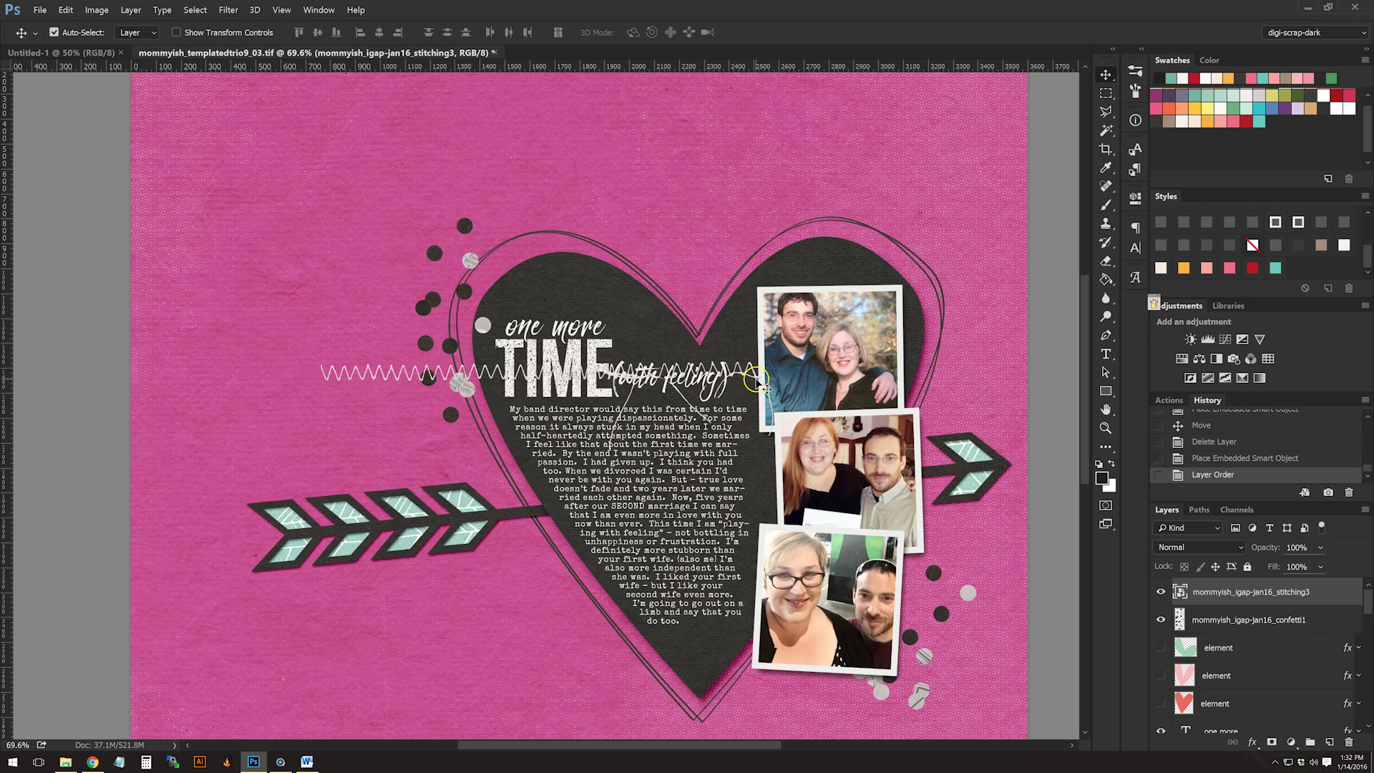
double_click(1349, 591)
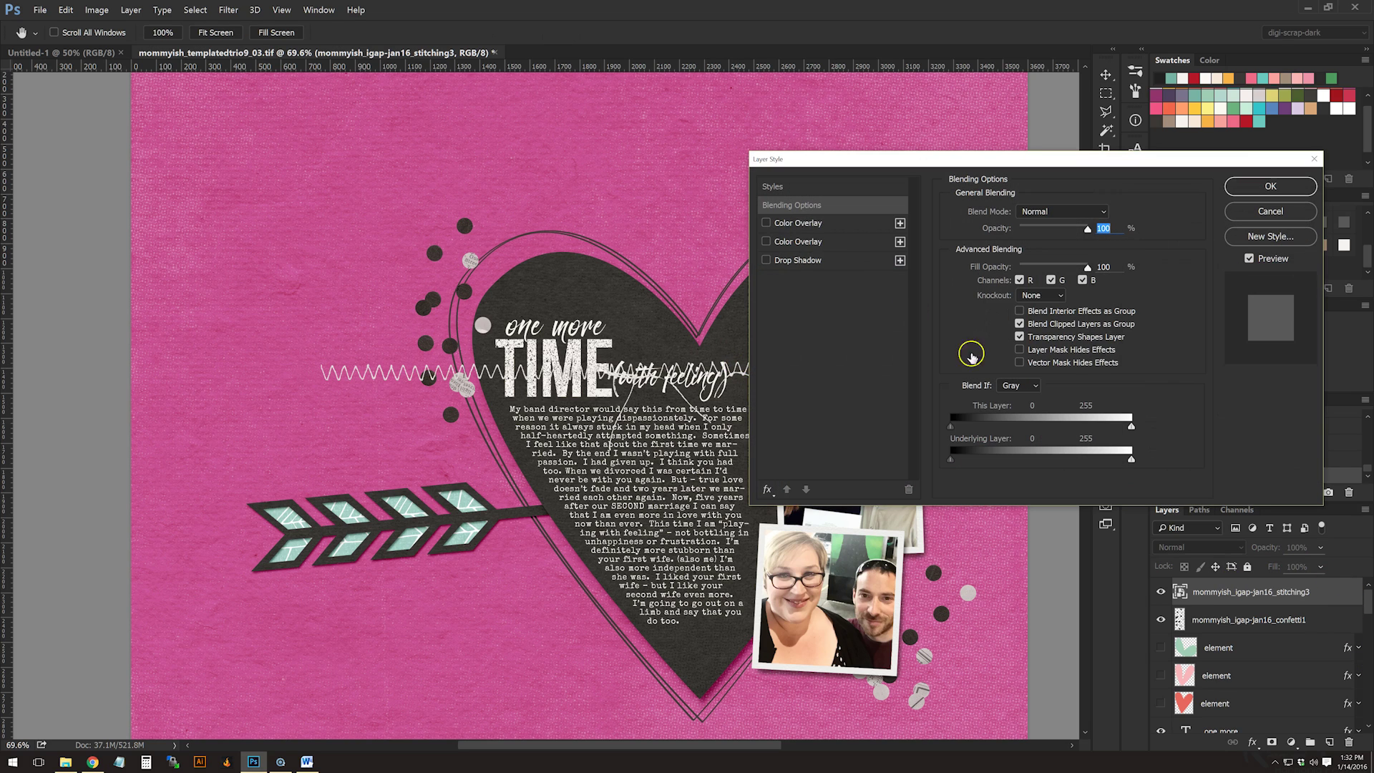
left_click(777, 488)
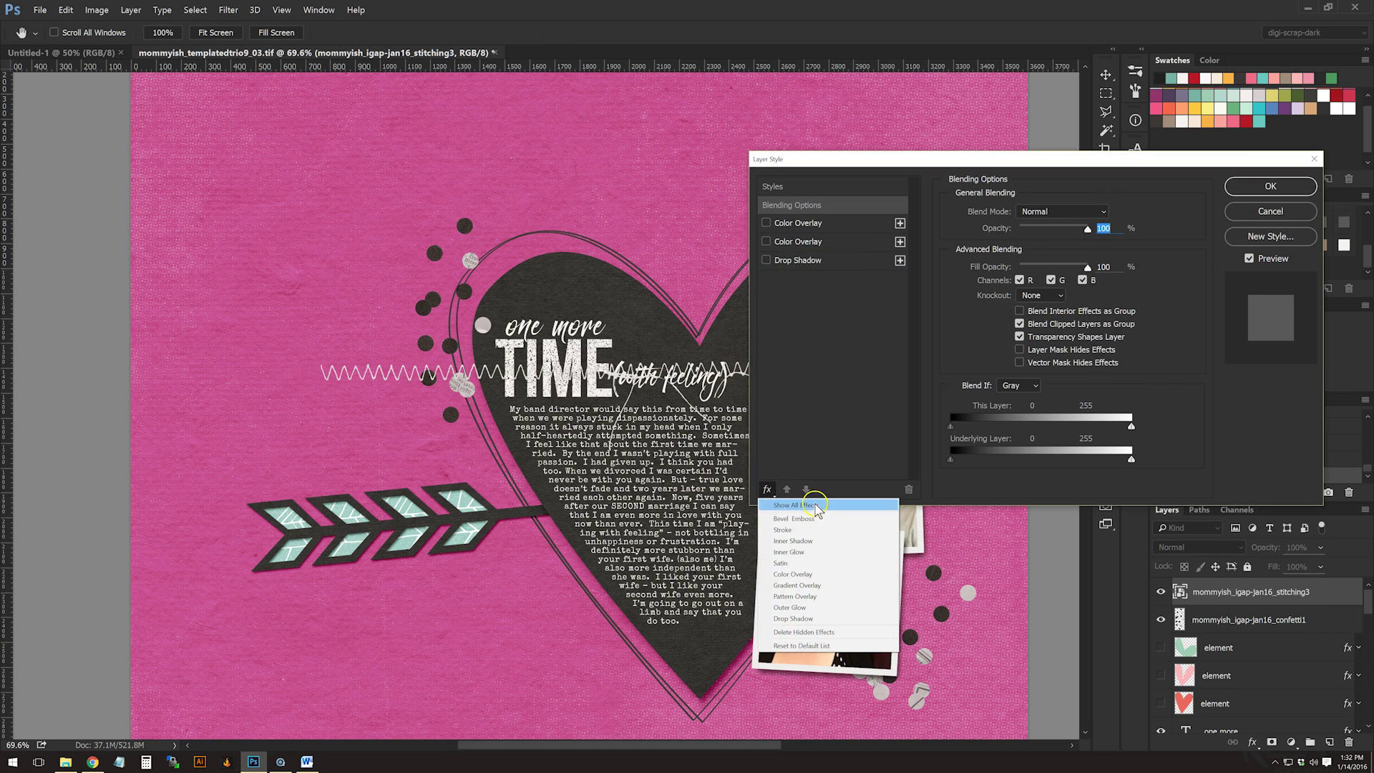
left_click(794, 530)
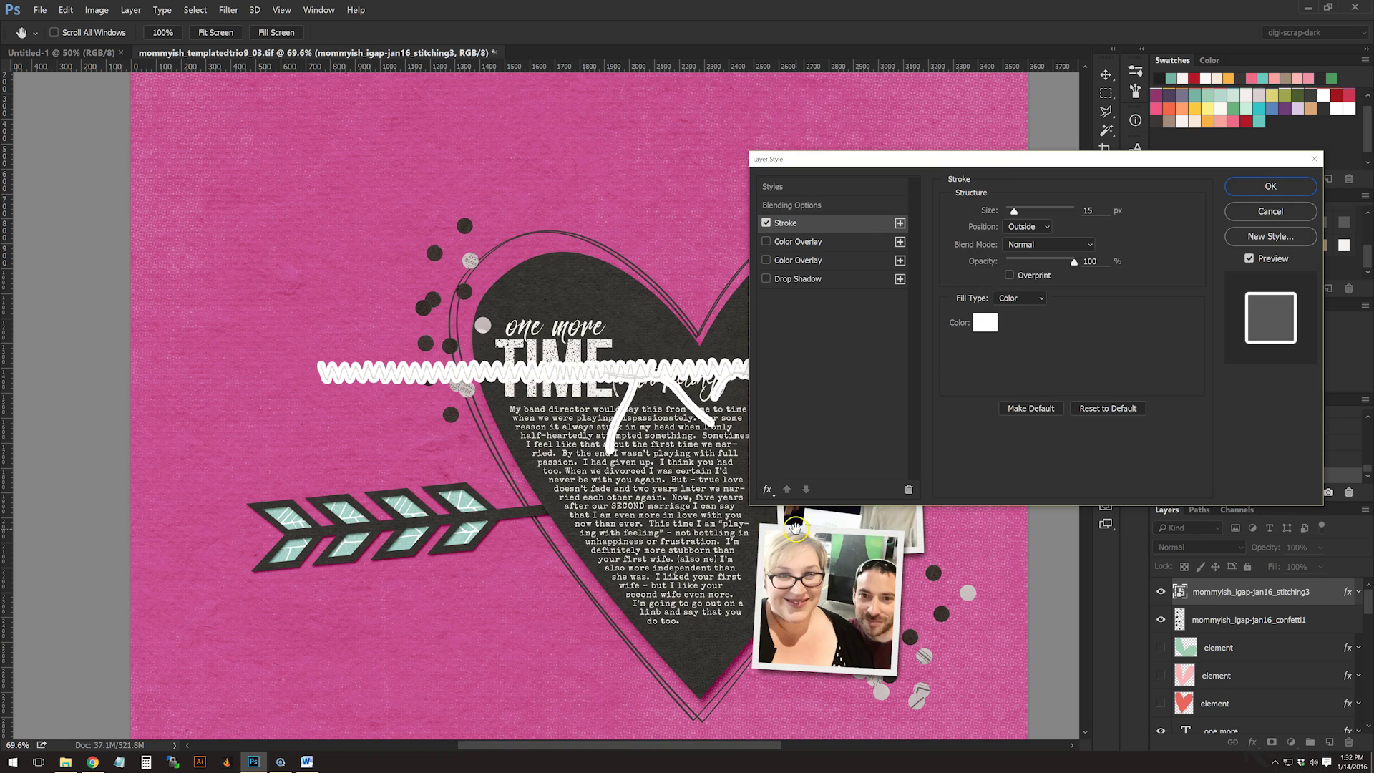
left_click(985, 323)
left_click(793, 287)
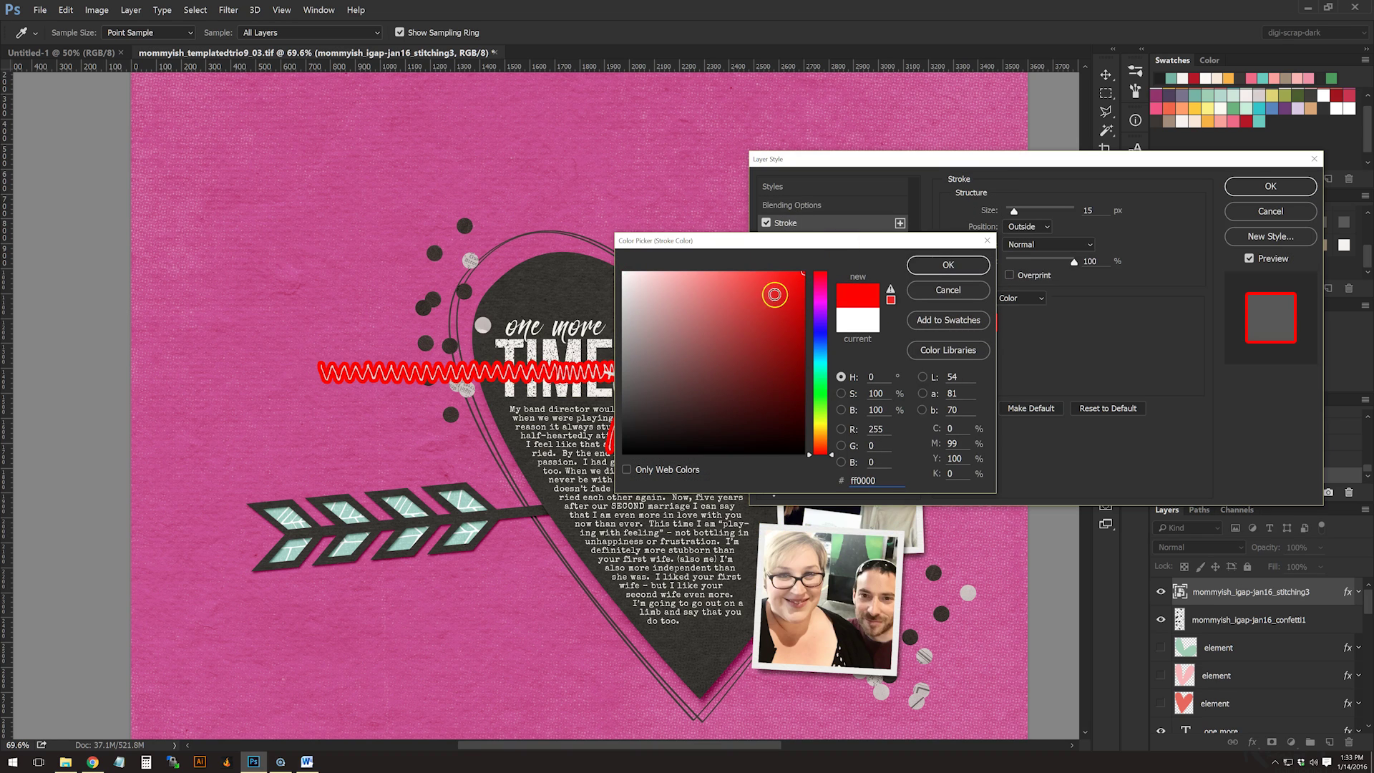
left_click(820, 332)
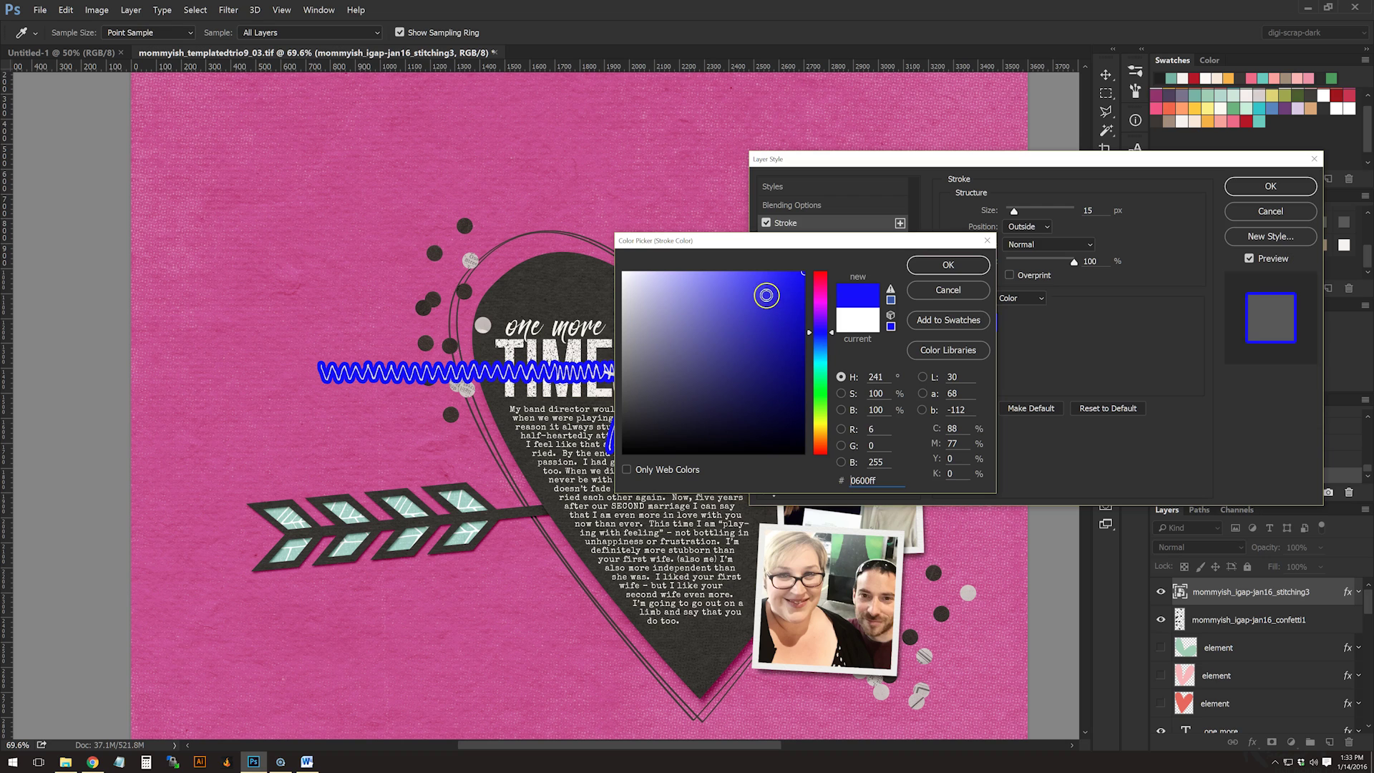
left_click(916, 265)
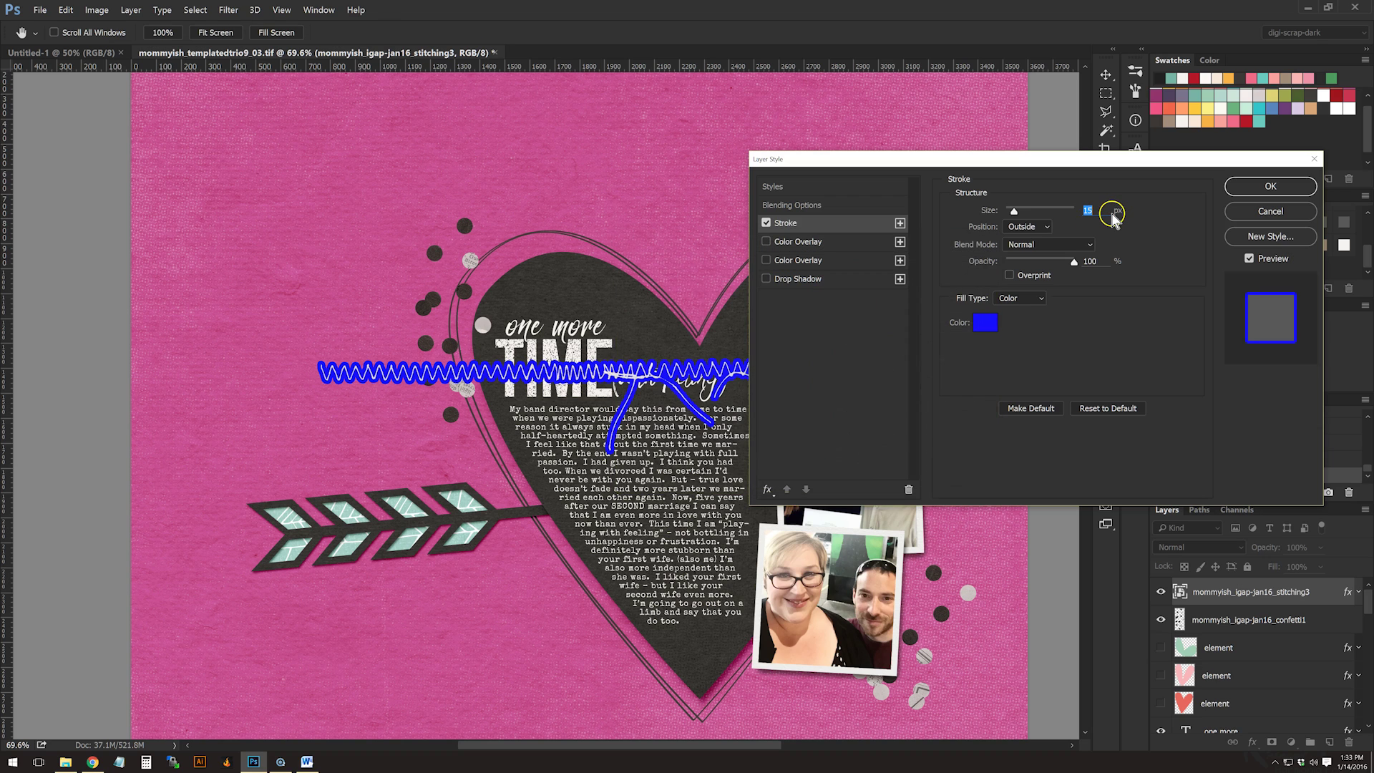
type("5")
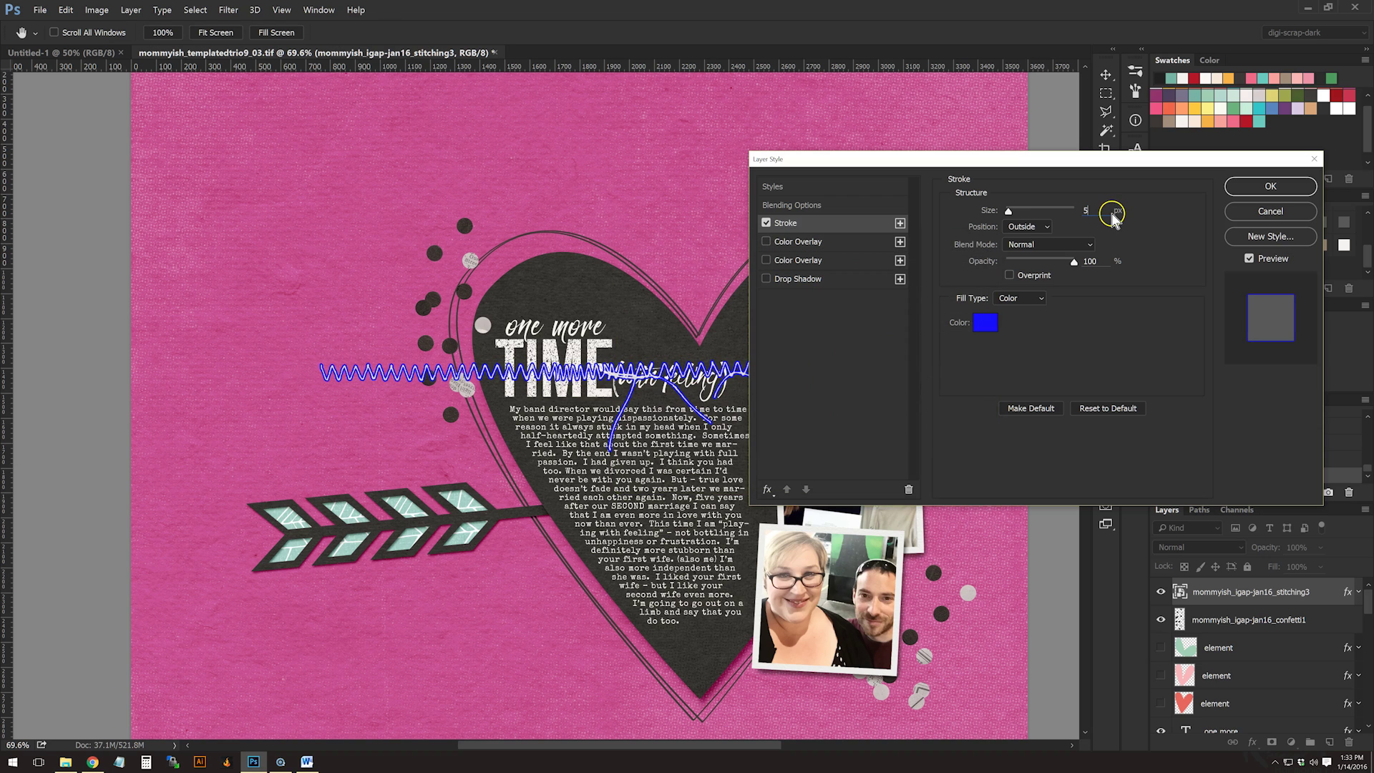
left_click(1272, 188)
Move the outlined stitching up across the heart's lobes so its loose thread end overlaps the uppermost photo
left_click_drag(760, 378, 912, 293)
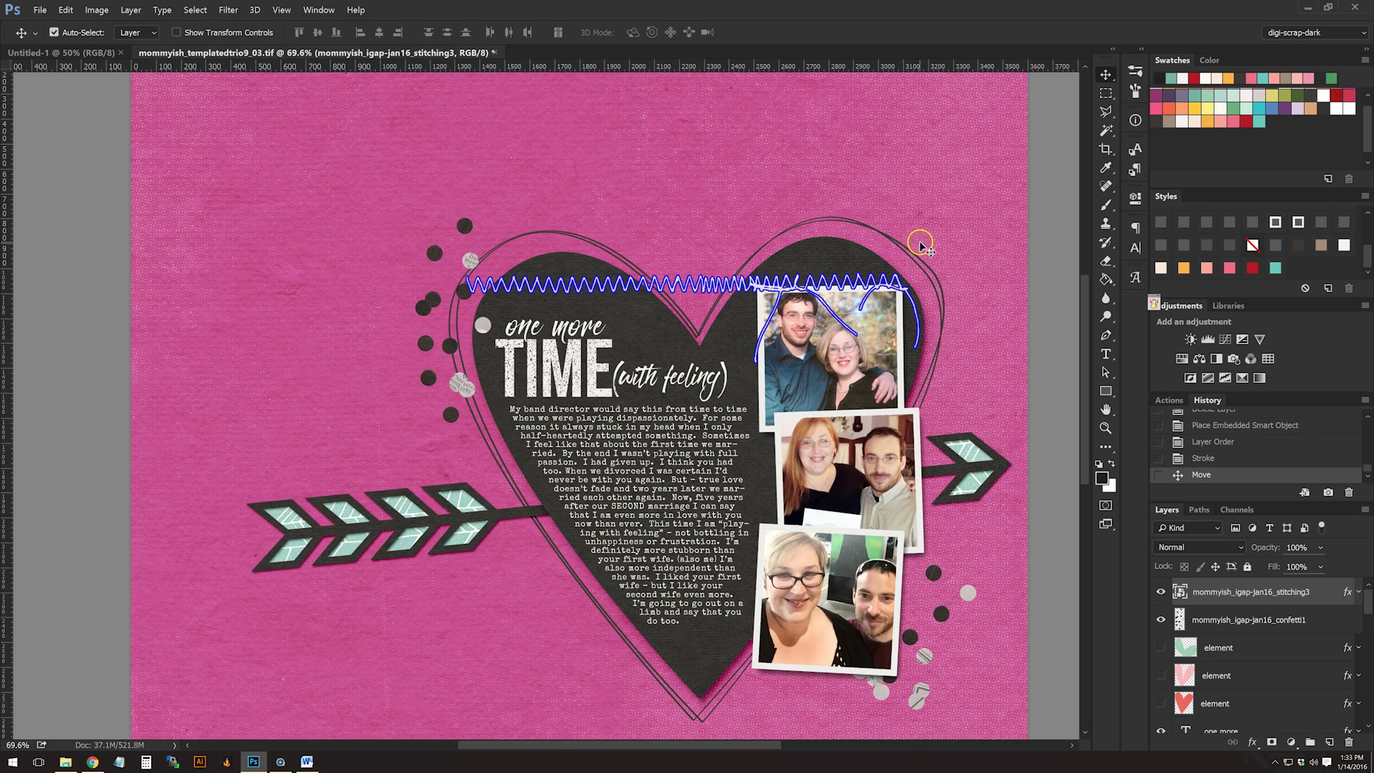
scroll(920, 239, "up", 2)
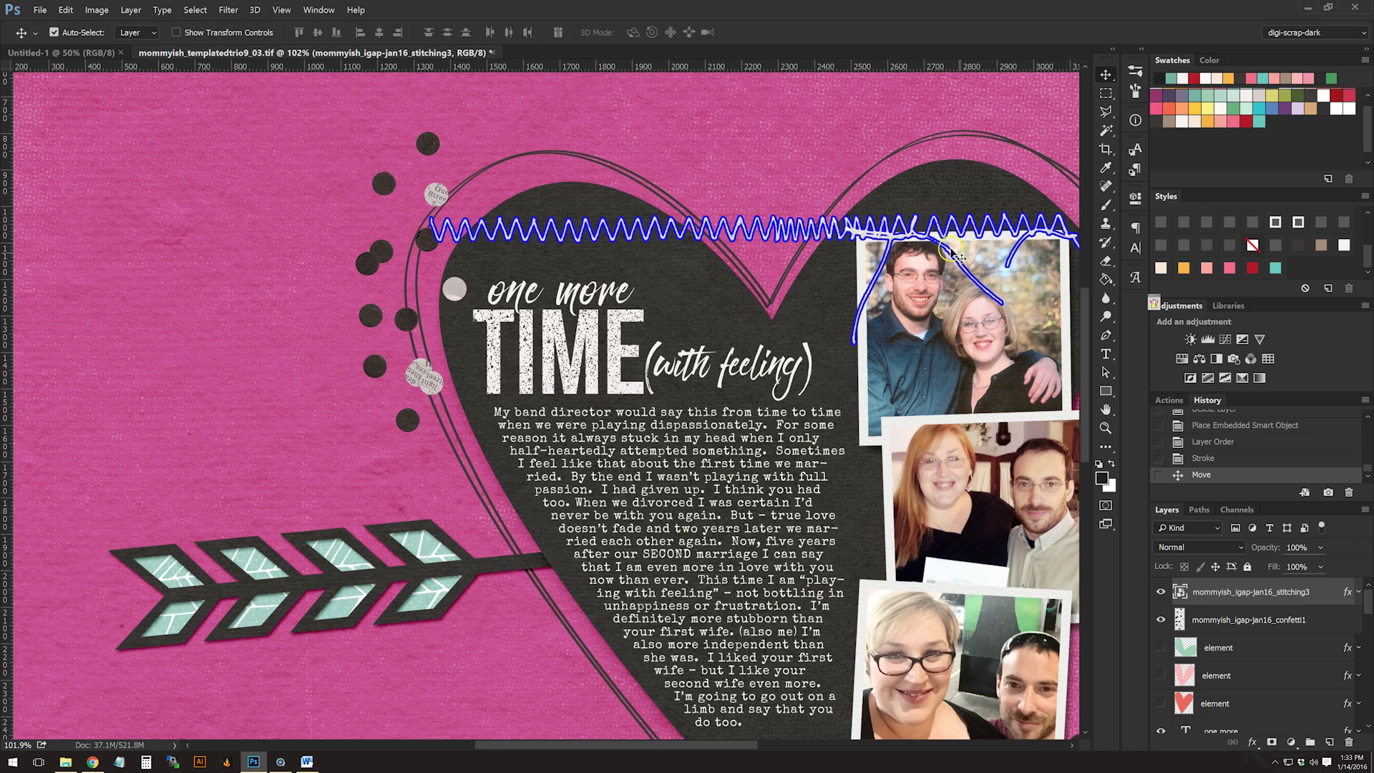
left_click_drag(657, 750, 788, 746)
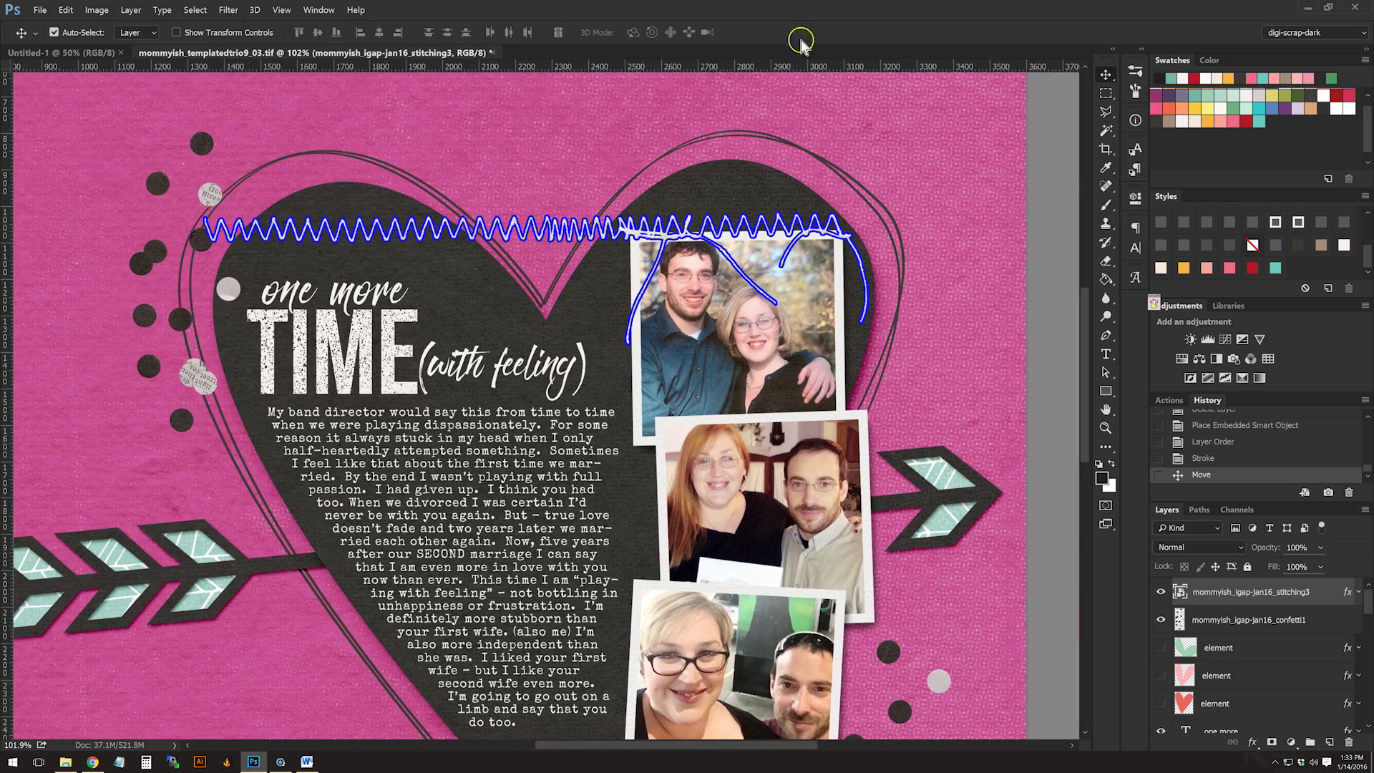
scroll(800, 43, "up", 3)
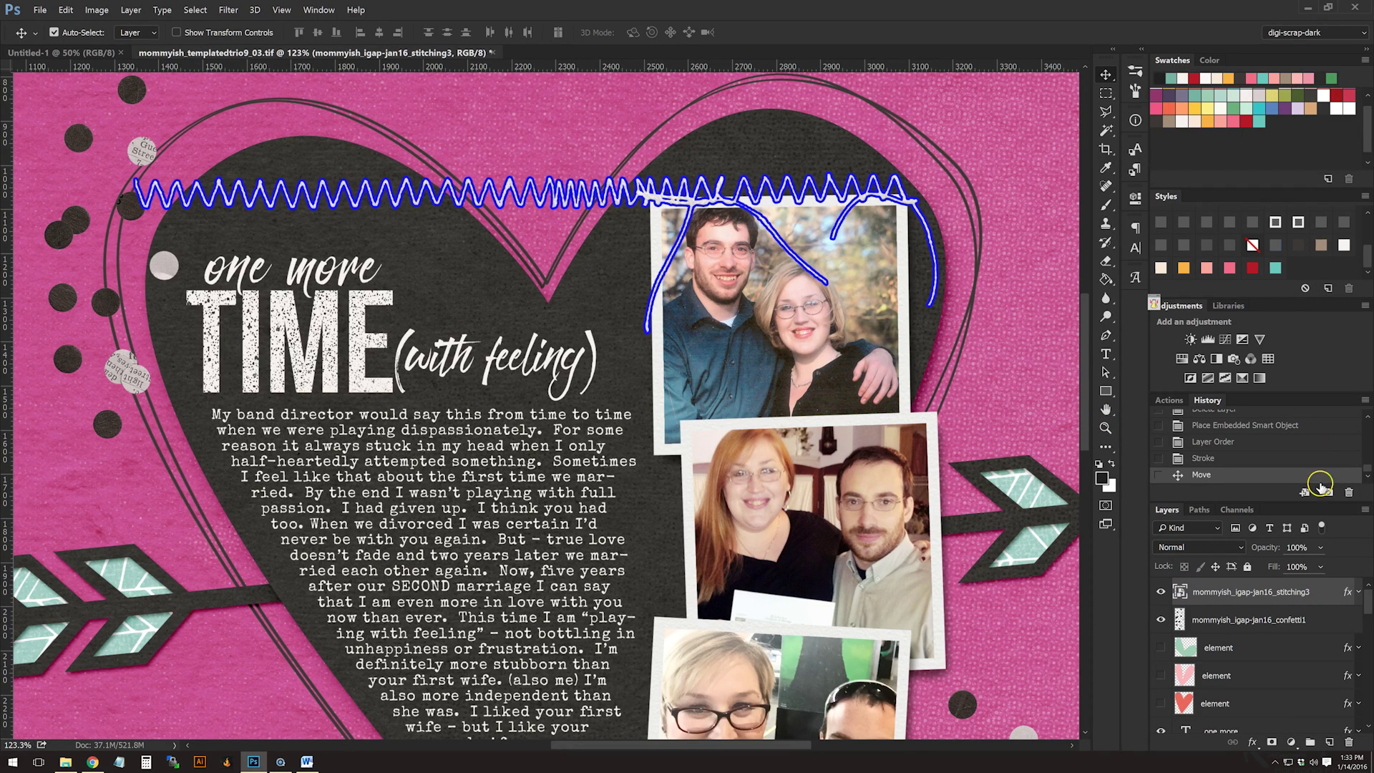
Rasterize the stitching layer with its style cleared, and turn its blue stroke back on
left_click(1305, 288)
right_click(1334, 597)
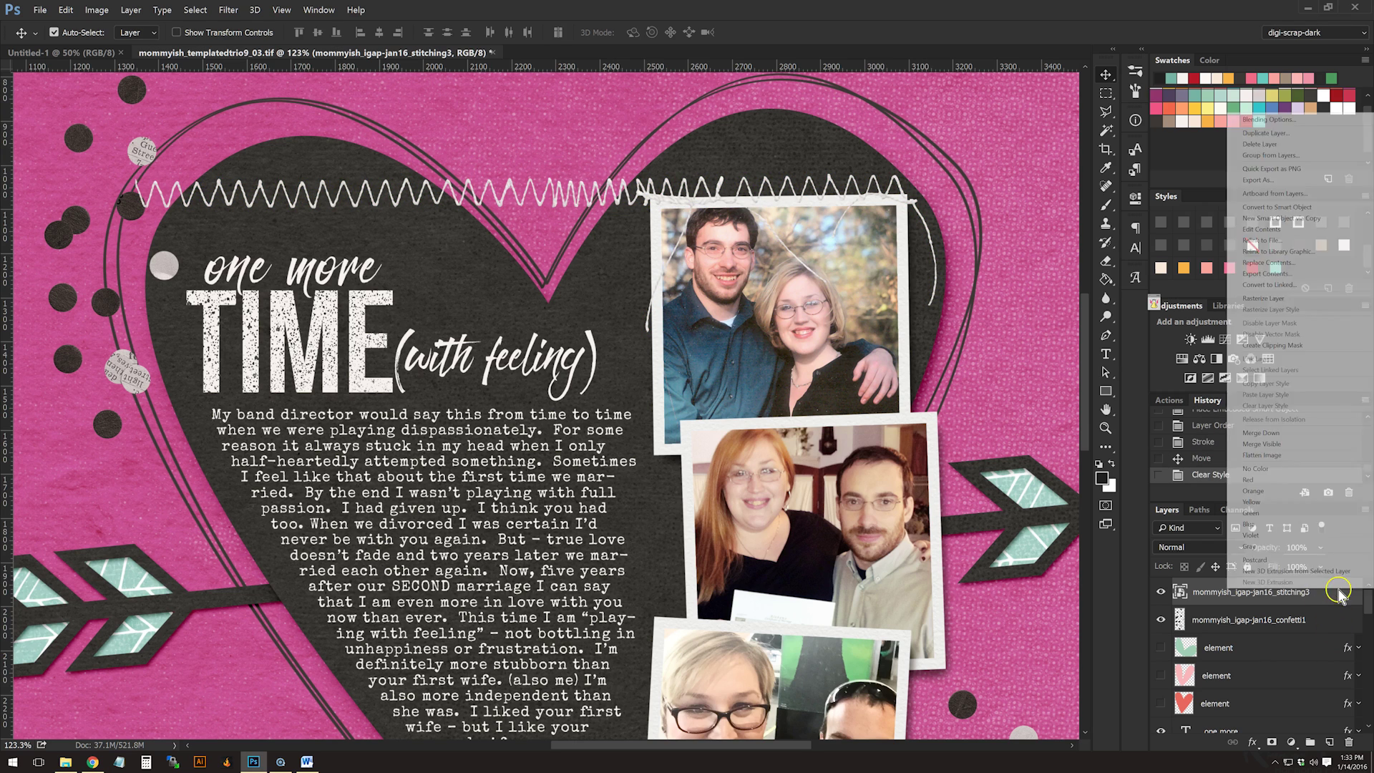
left_click(1262, 309)
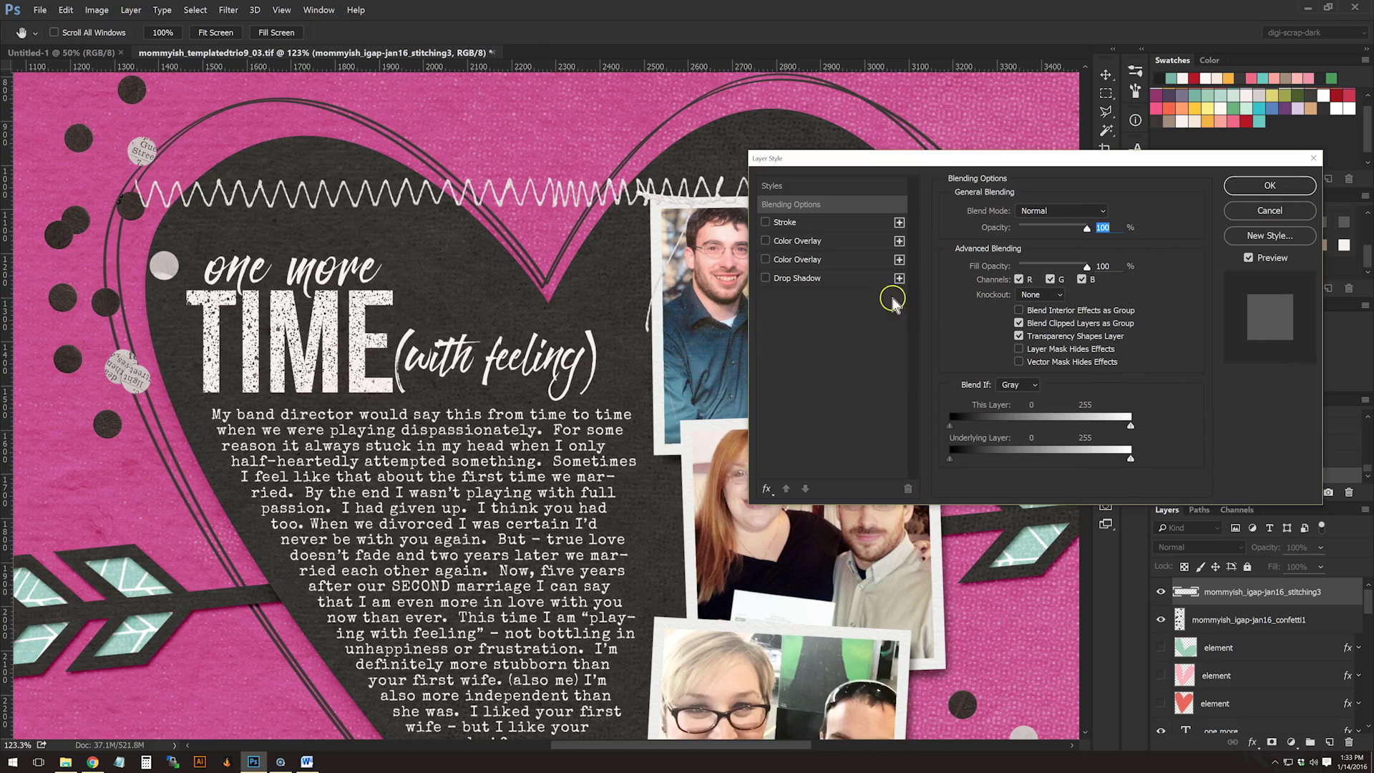
left_click(785, 221)
left_click(1270, 185)
key("v")
Lasso the right end of the stitching over the uppermost photo, starting at the gap in the zigzag
scroll(877, 100, "up", 5)
scroll(877, 100, "up", 1)
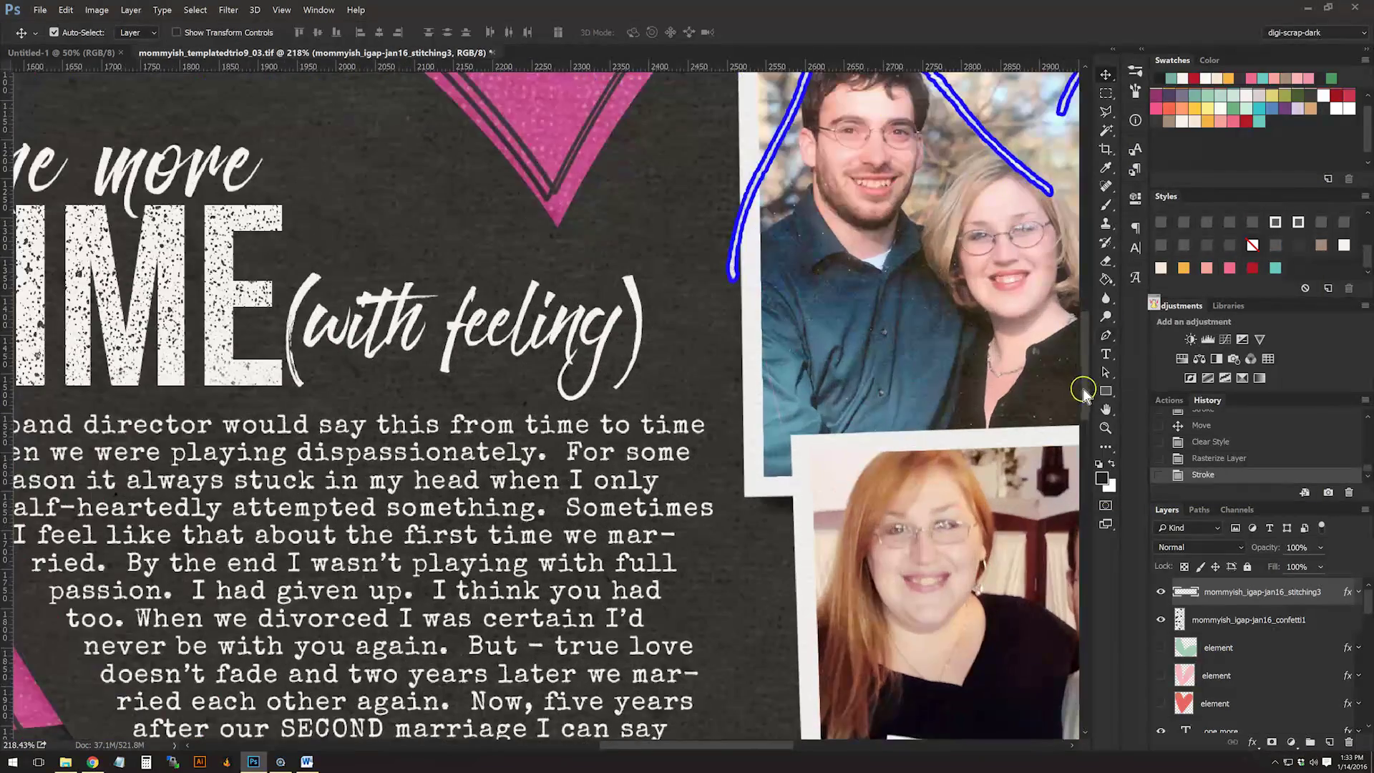
scroll(1081, 372, "up", 3)
left_click_drag(666, 745, 718, 734)
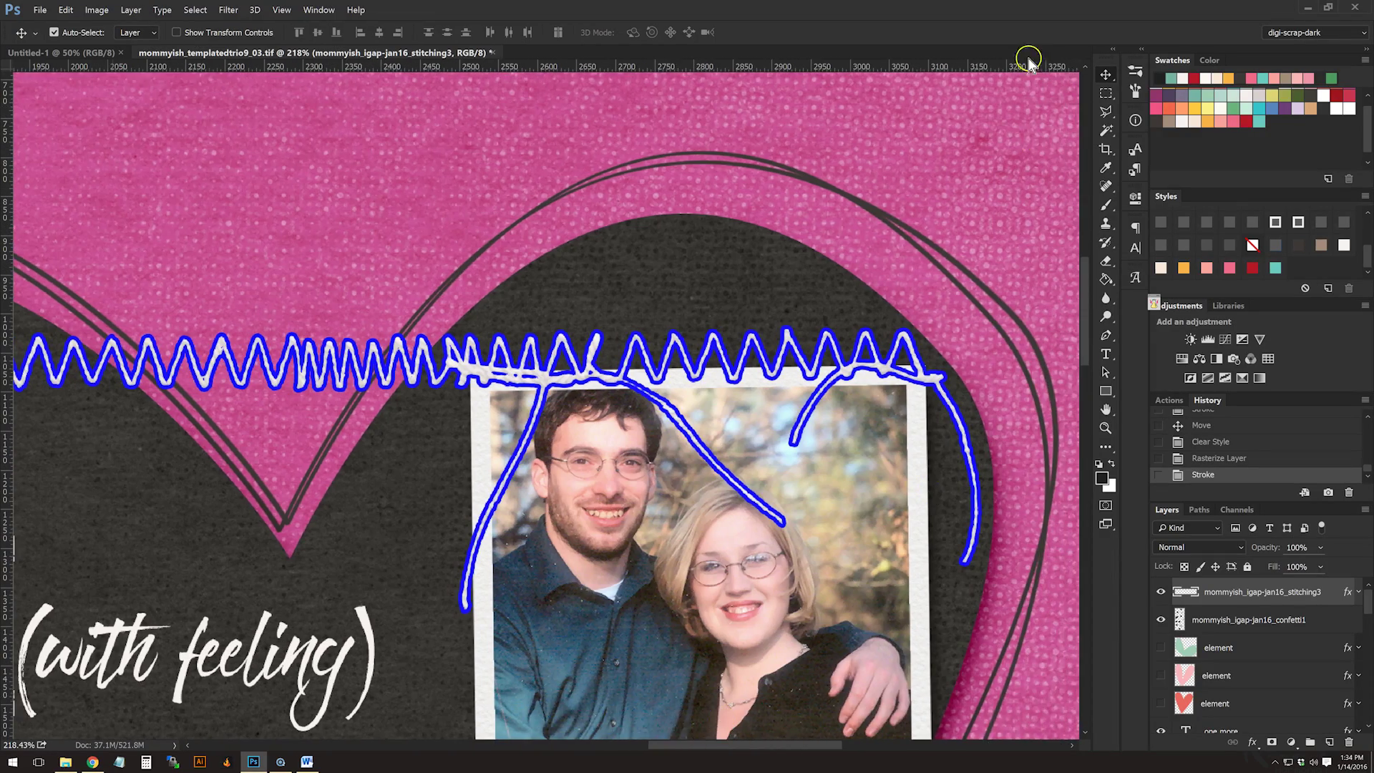
scroll(1027, 55, "down", 2)
left_click_drag(1106, 111, 1154, 113)
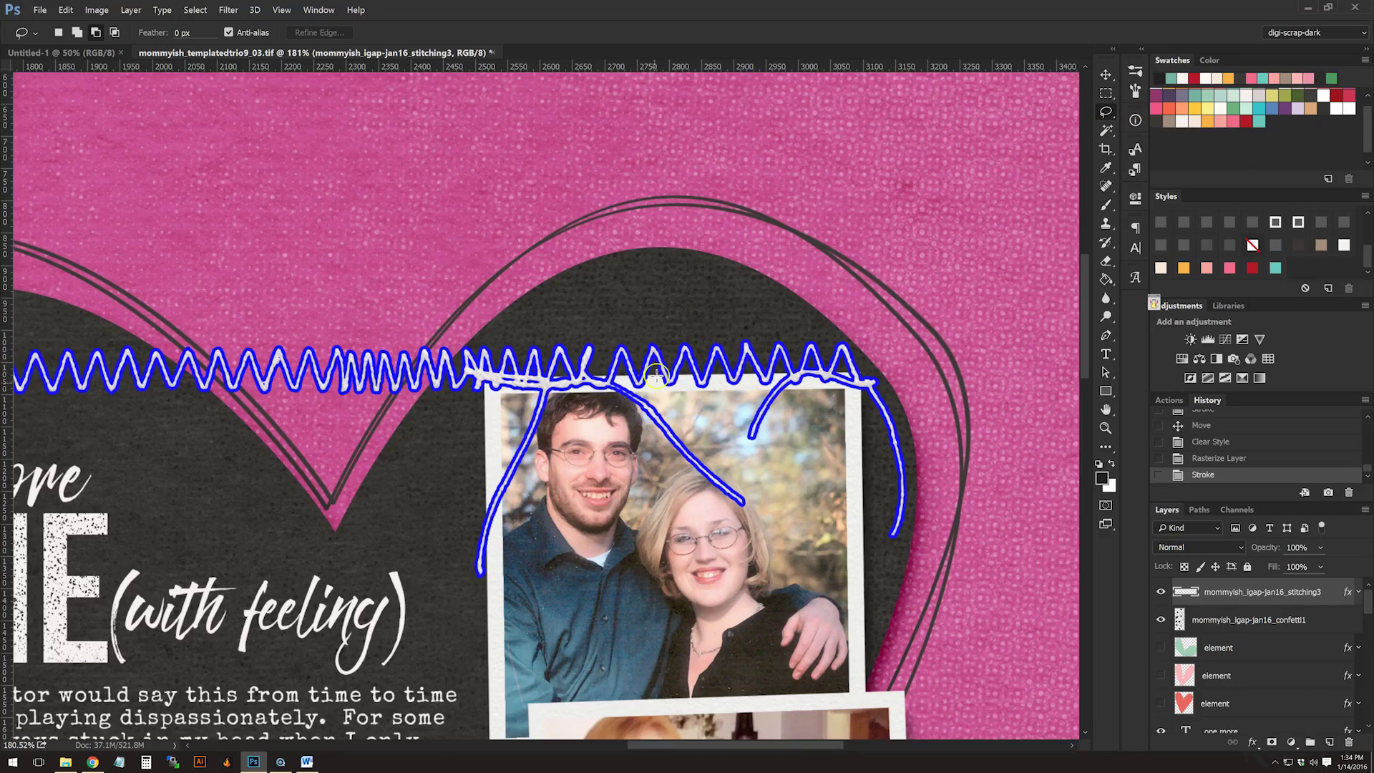
scroll(657, 371, "up", 3)
scroll(667, 369, "up", 1)
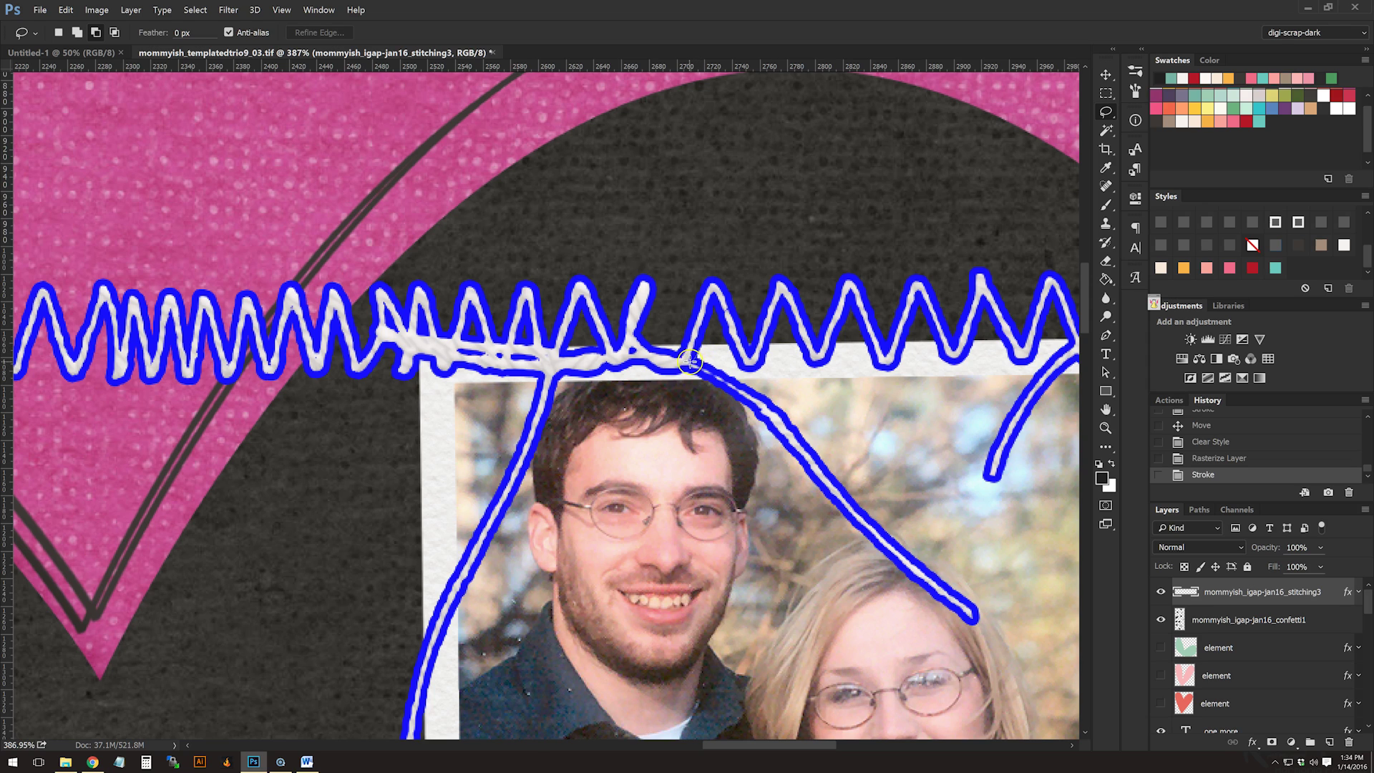
mouse_move(685, 361)
left_mouse_down()
mouse_move(681, 281)
mouse_move(746, 204)
mouse_move(906, 177)
mouse_move(1160, 183)
mouse_move(1241, 206)
mouse_move(1285, 234)
mouse_move(1321, 347)
mouse_move(1331, 473)
mouse_move(1305, 570)
mouse_move(1069, 542)
left_mouse_up()
left_click_drag(687, 360, 687, 360)
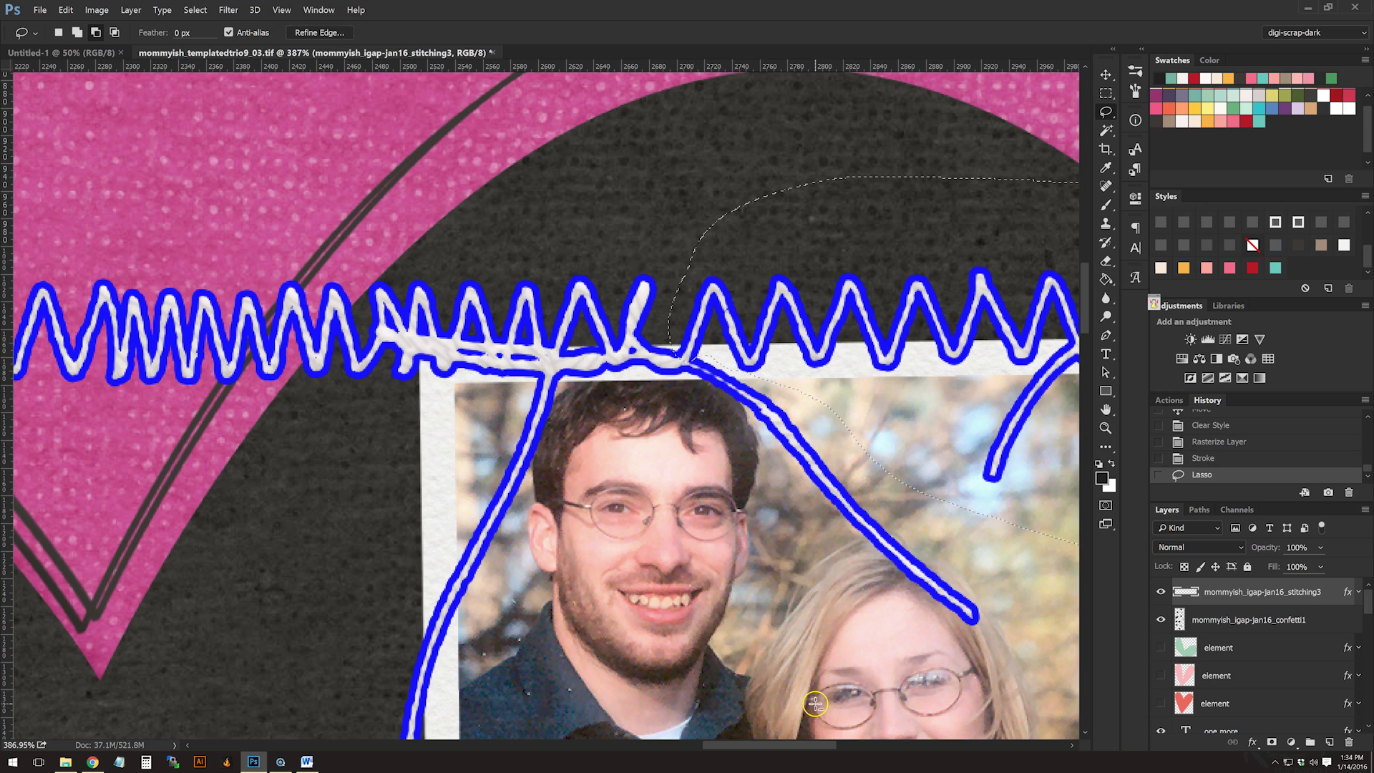
Add the hanging thread tail near the heart's right edge to the lasso selection
left_click_drag(801, 745, 868, 746)
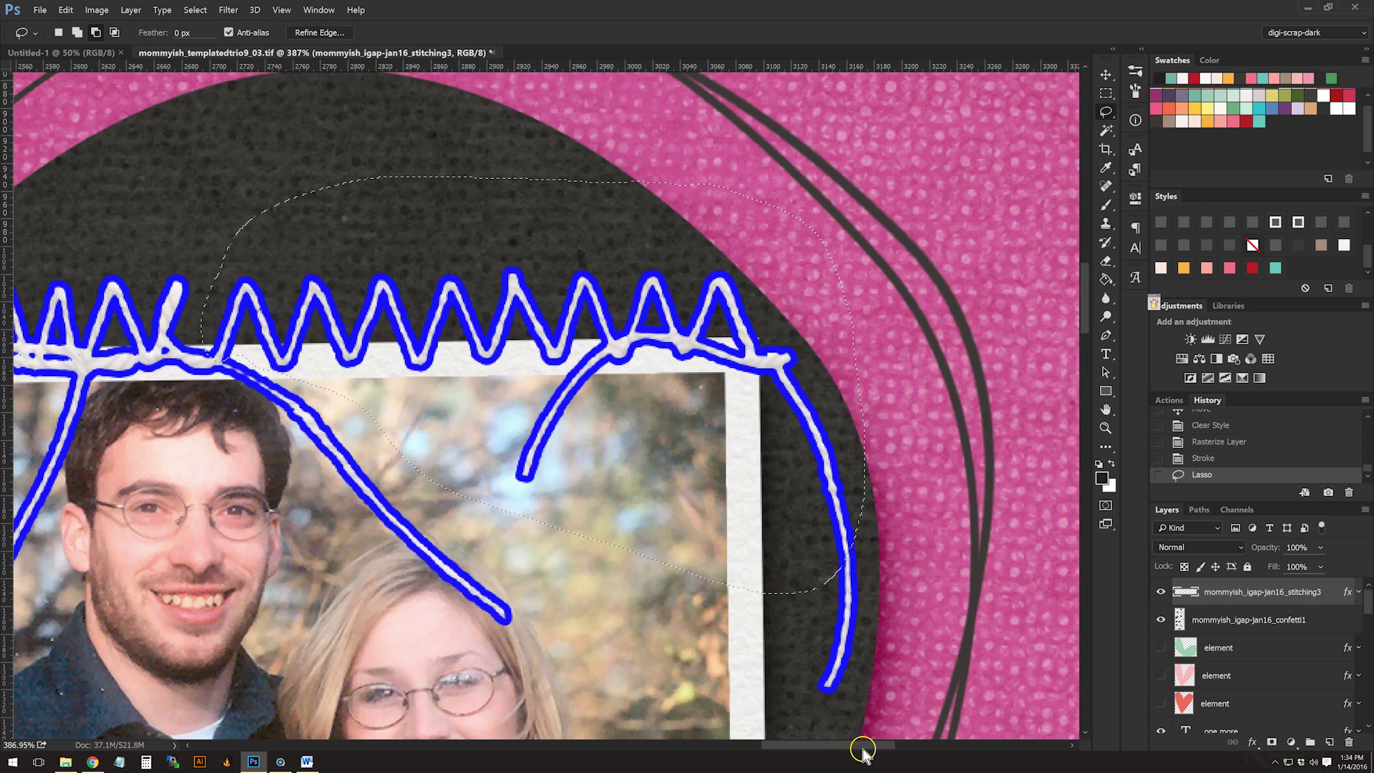
key("shift")
left_click_drag(779, 540, 761, 686)
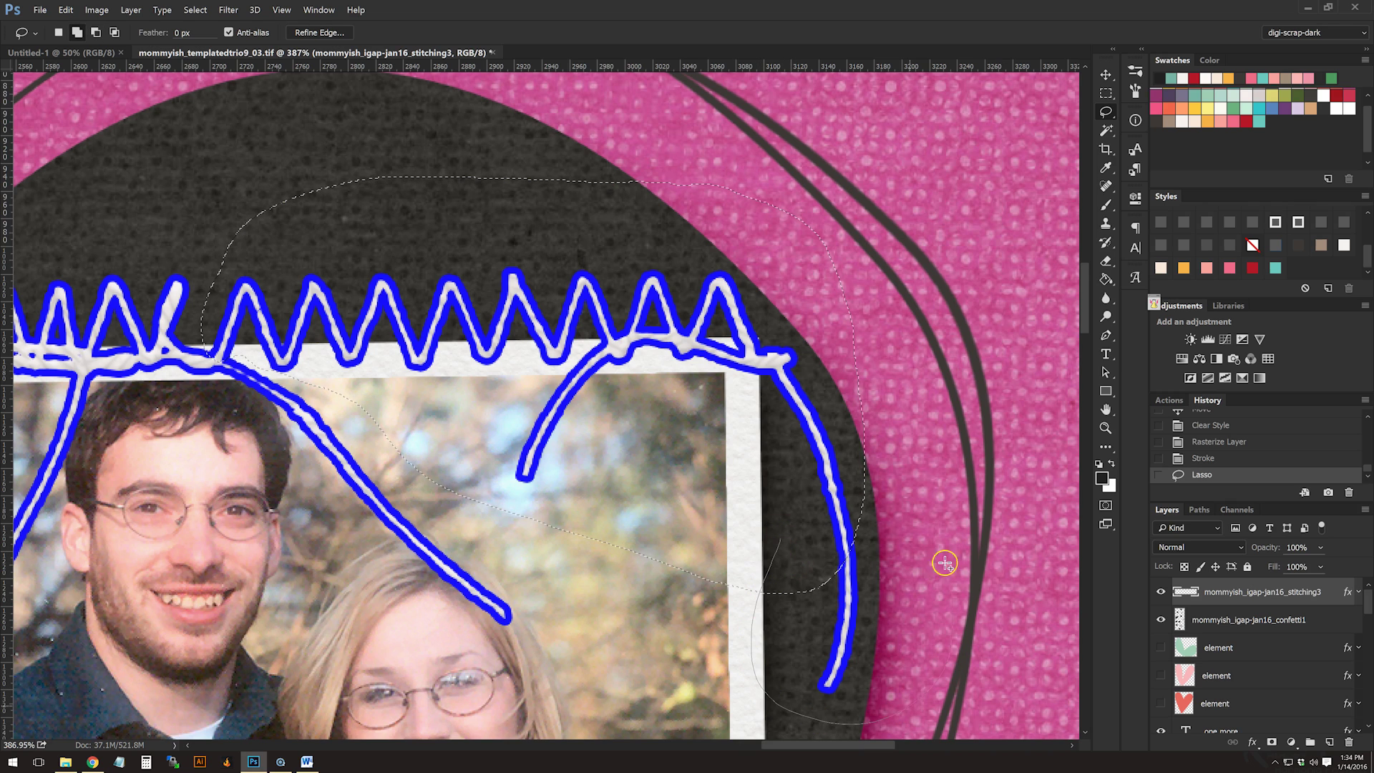
left_click_drag(813, 470, 814, 470)
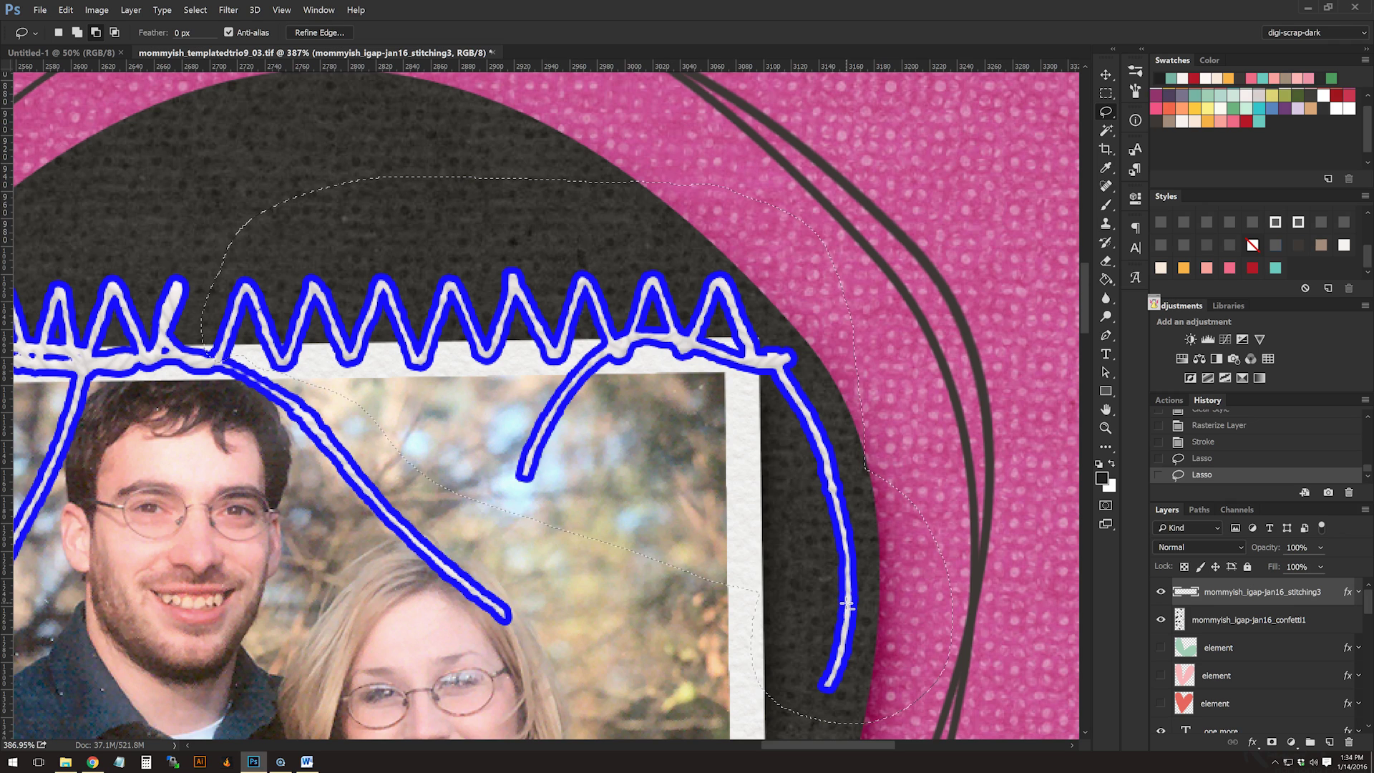
left_click(848, 590)
Invert the selection and move the long stitching section slightly down, away from the short end piece
left_click(194, 11)
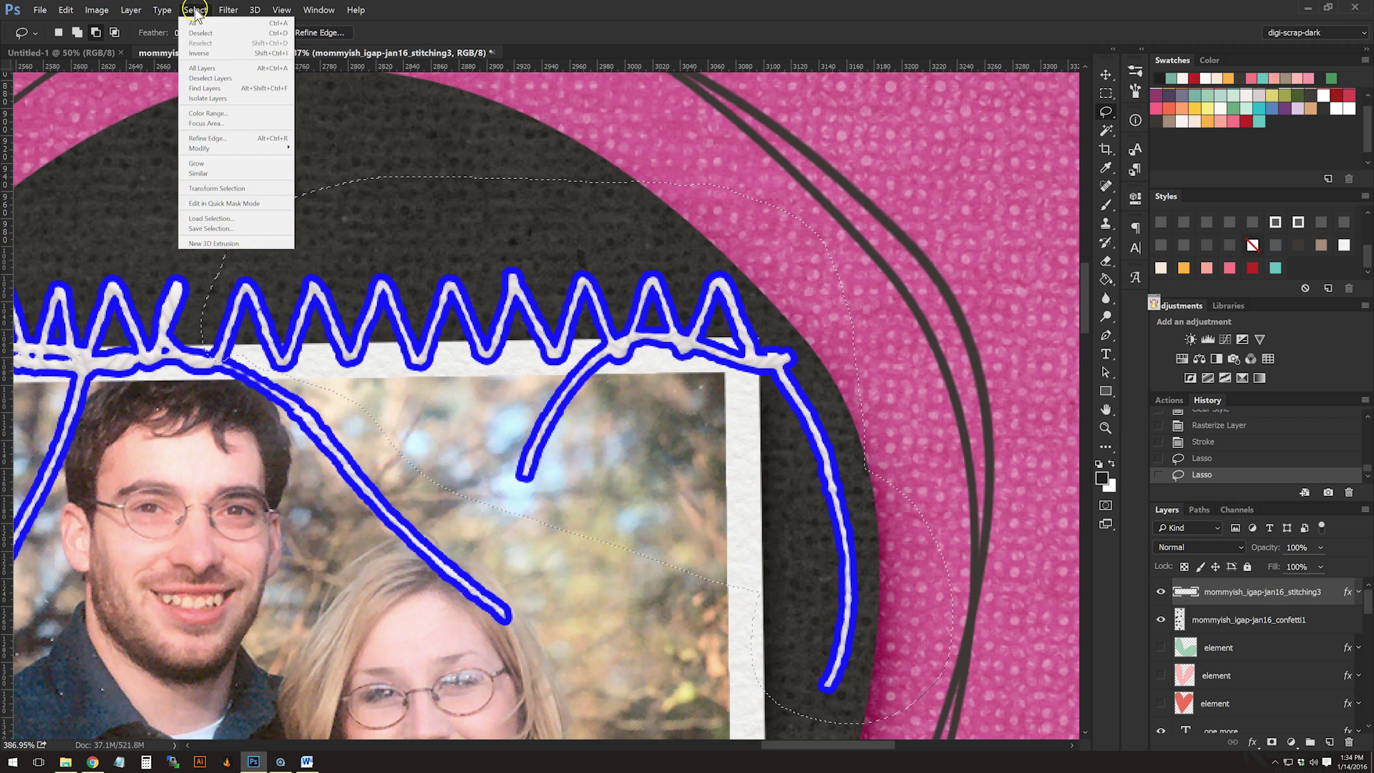
left_click(200, 54)
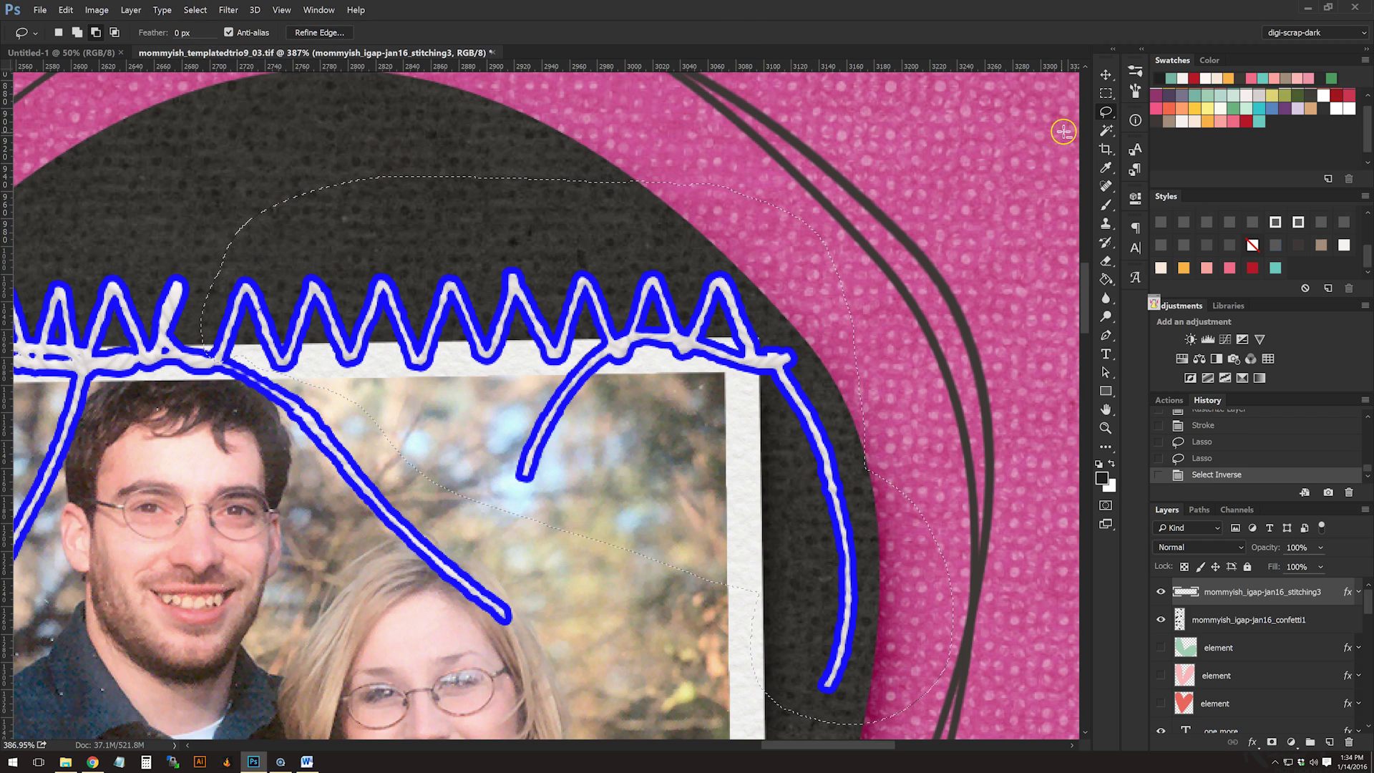
left_click(1106, 75)
scroll(247, 387, "up", 1)
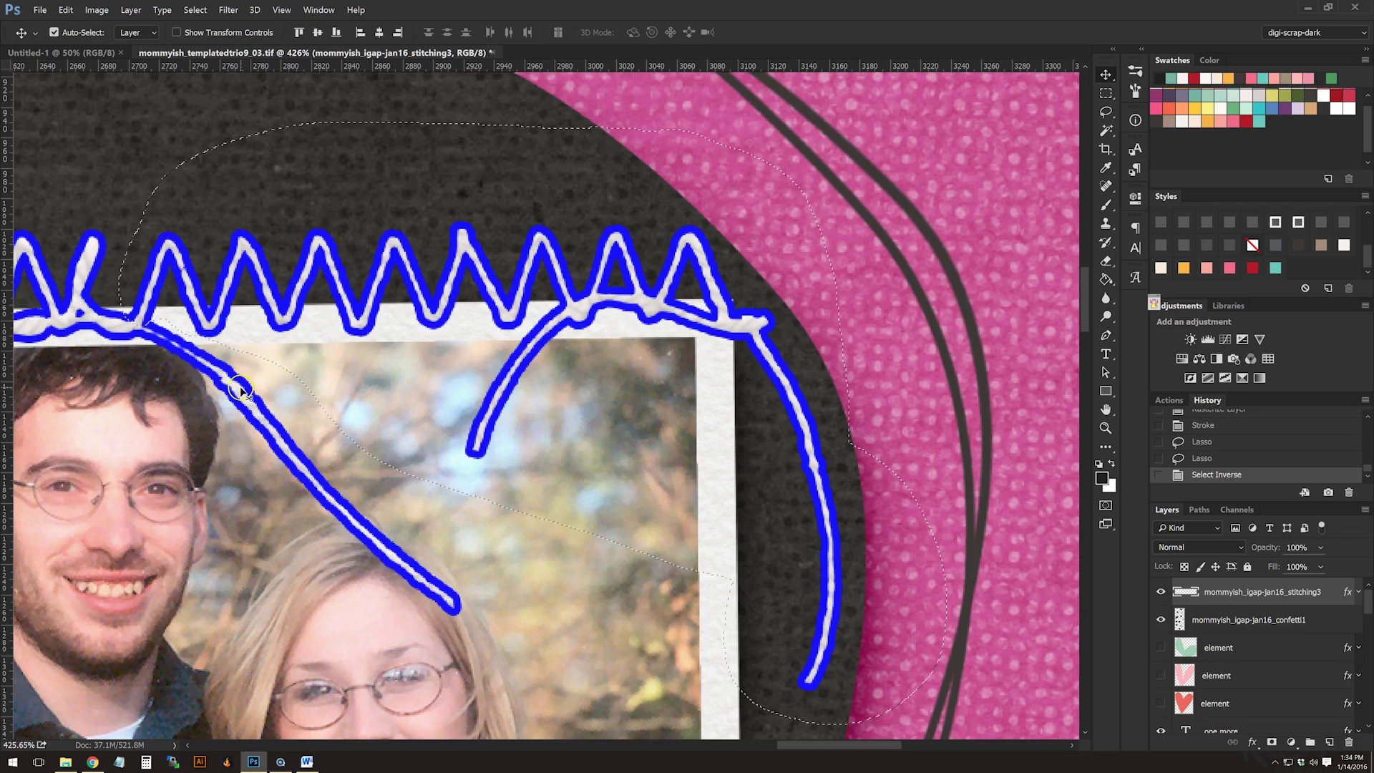
left_click_drag(236, 391, 214, 437)
Rotate the long stitching section about 48.7° with Free Transform, position it along the heart's lower-left edge, and deselect
scroll(215, 437, "down", 2)
scroll(215, 436, "down", 15)
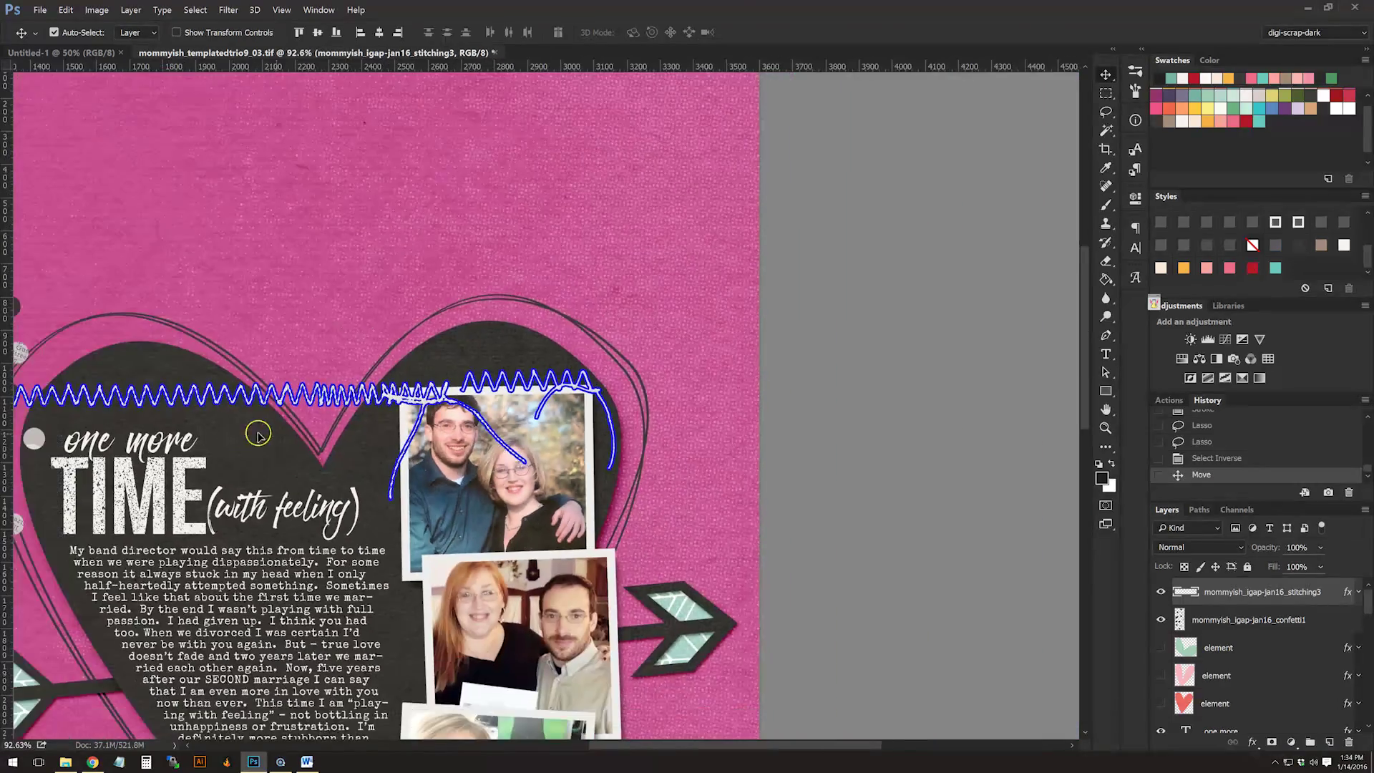
scroll(558, 409, "down", 1)
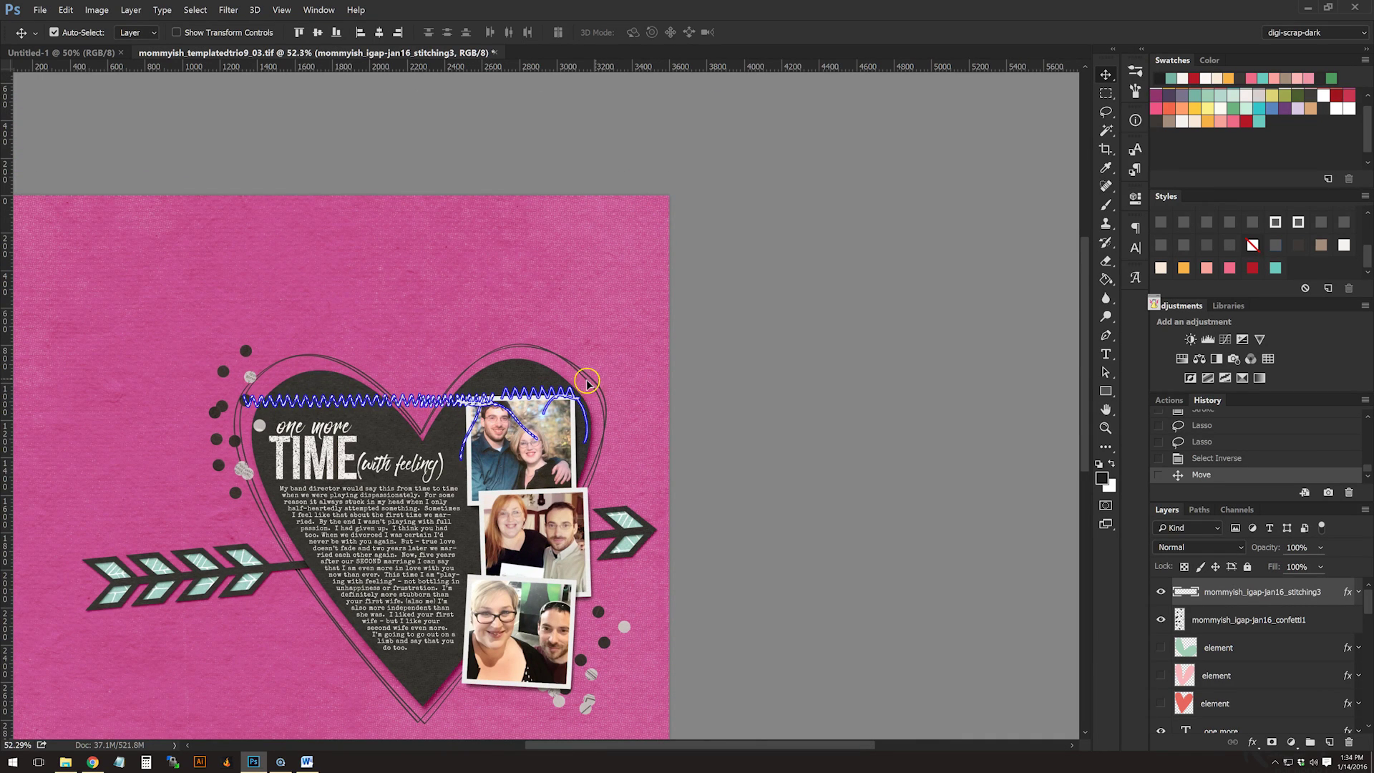
key("ctrl+t")
left_click_drag(656, 393, 377, 654)
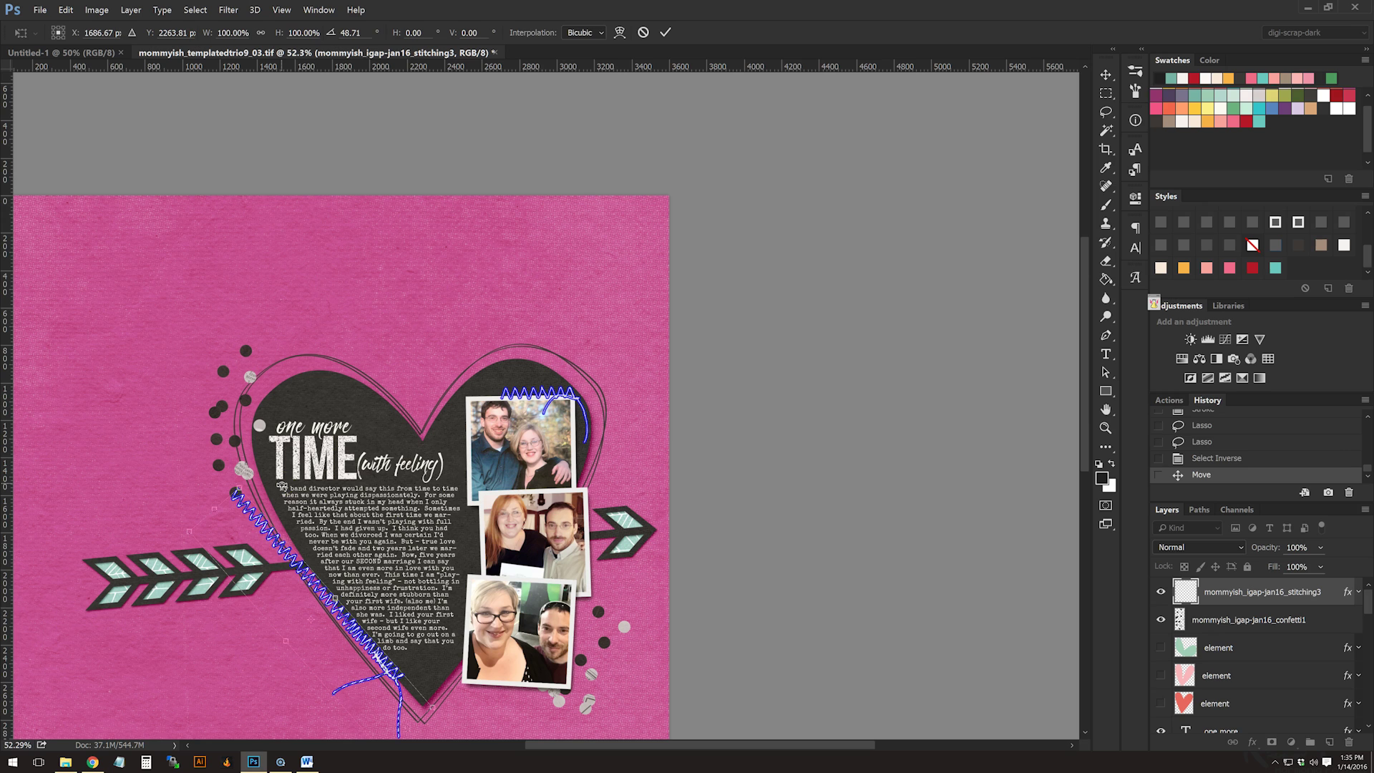
key("Return")
key("ctrl+d")
Clear the blue stroke style from the stitching layer and inspect the stitching along the heart's lower-left edge
left_click(1306, 288)
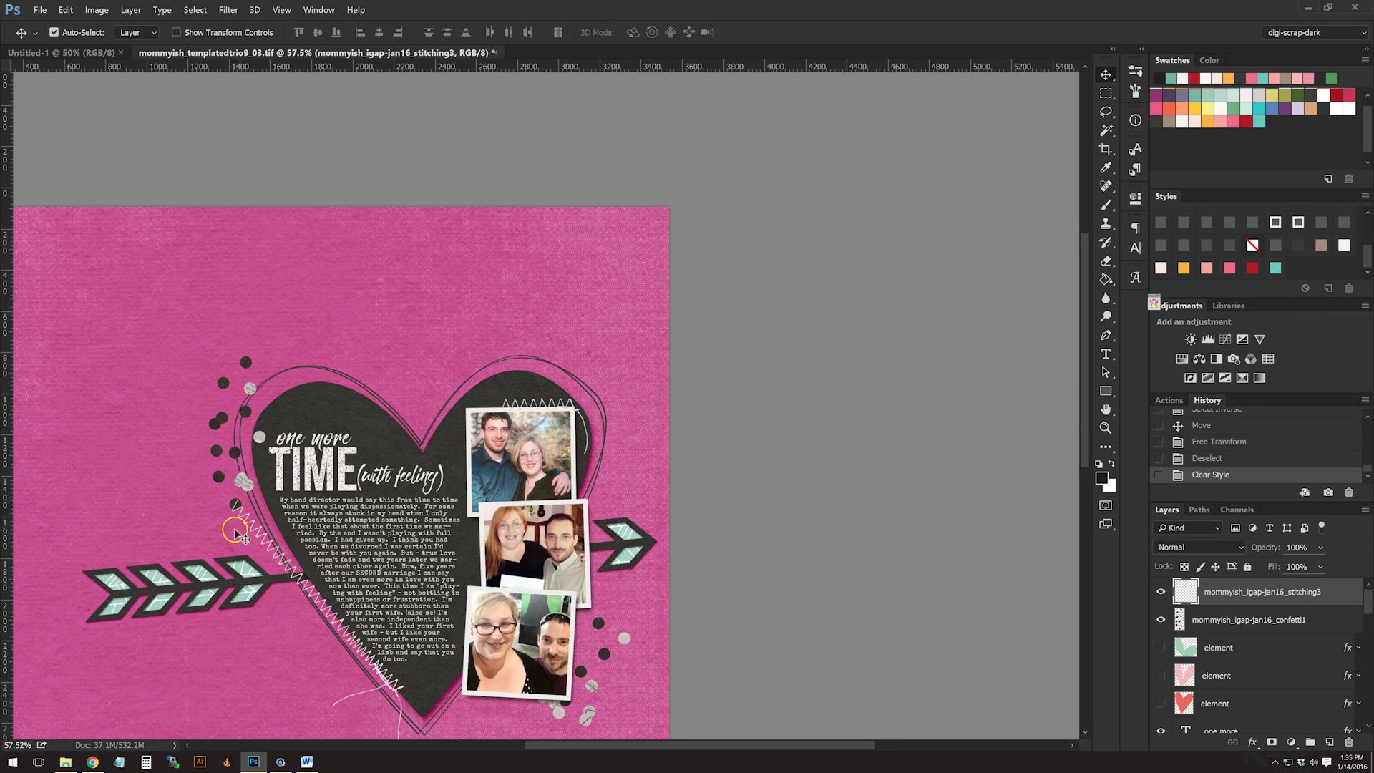
scroll(247, 566, "up", 2)
scroll(581, 370, "up", 4)
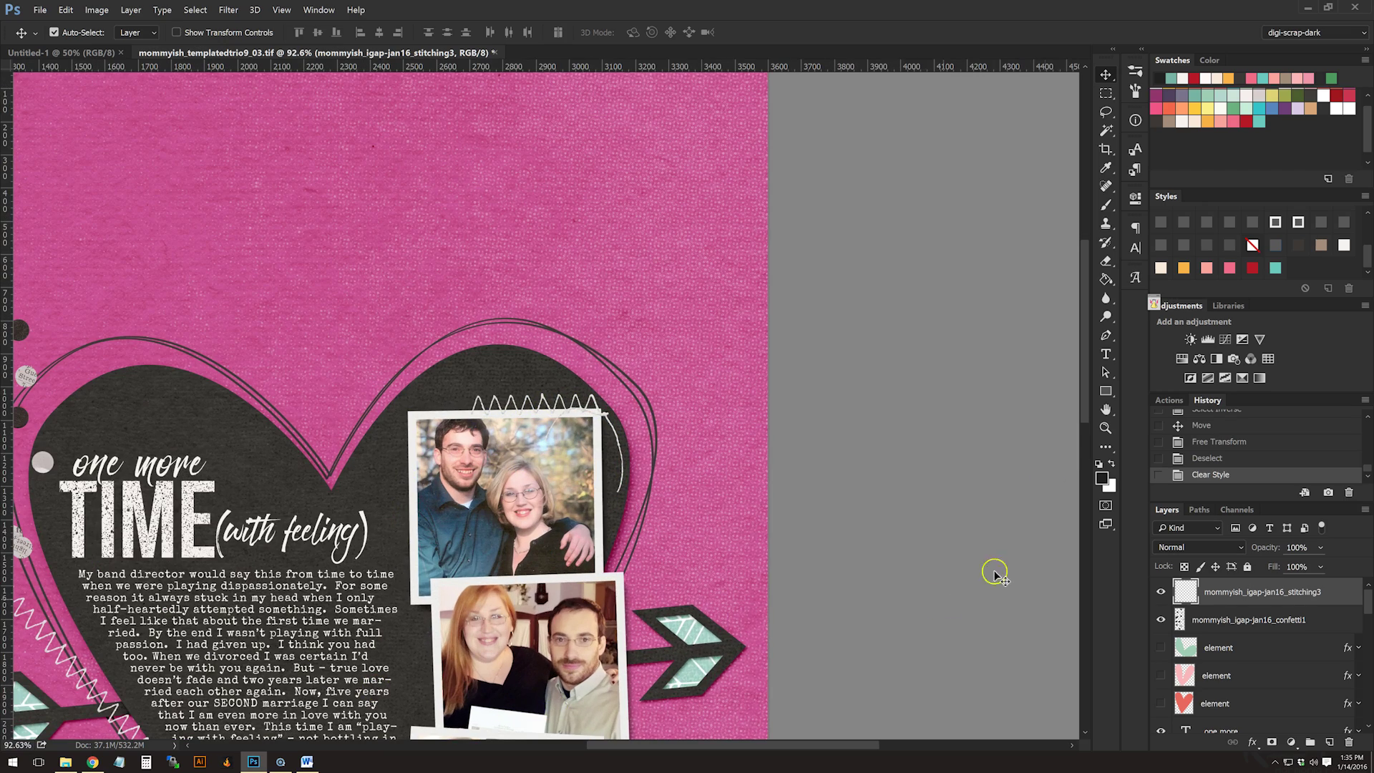
left_click_drag(1082, 387, 1083, 486)
left_click_drag(702, 747, 576, 743)
scroll(552, 401, "up", 4)
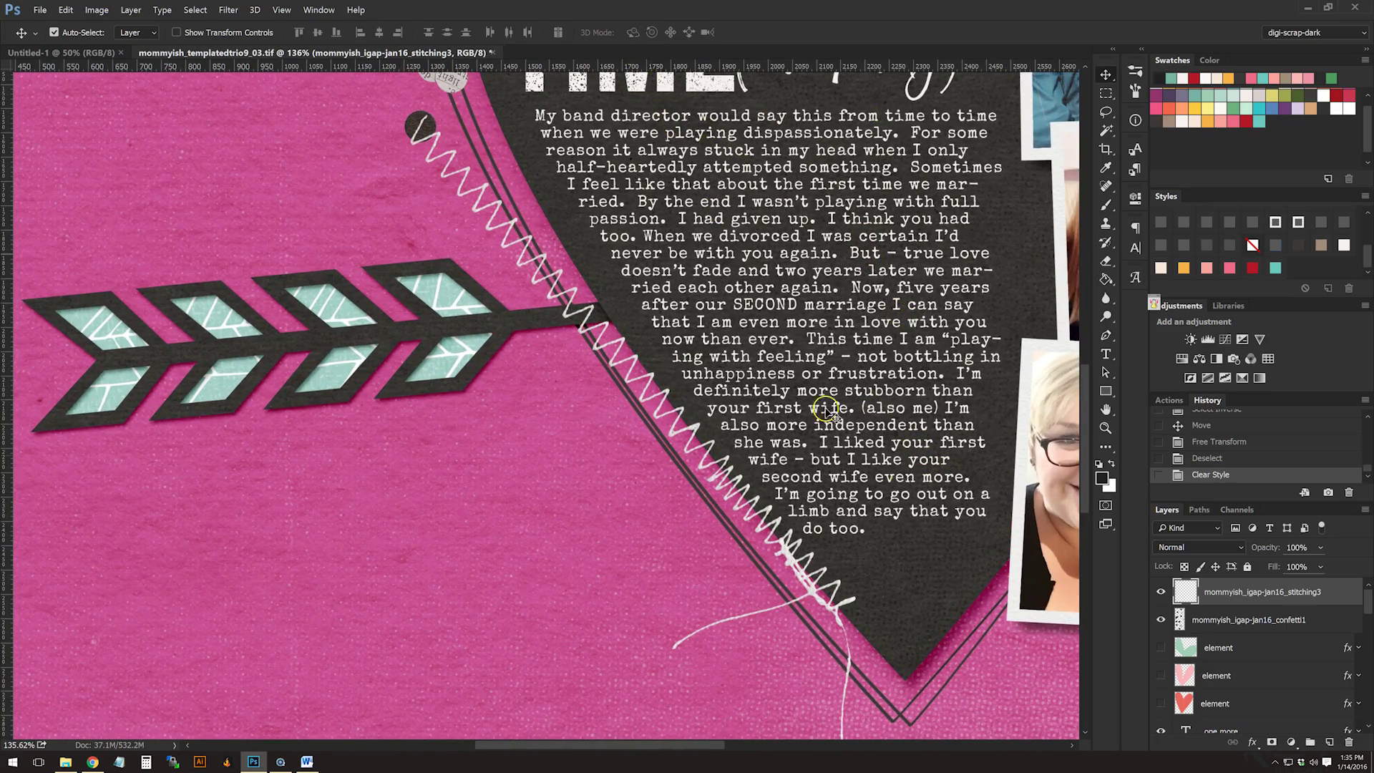
Puppet Warp the long stitching with pins at its lower end, middle and upper end, bending the upper end inward to follow the heart's curved left edge
scroll(827, 410, "down", 1)
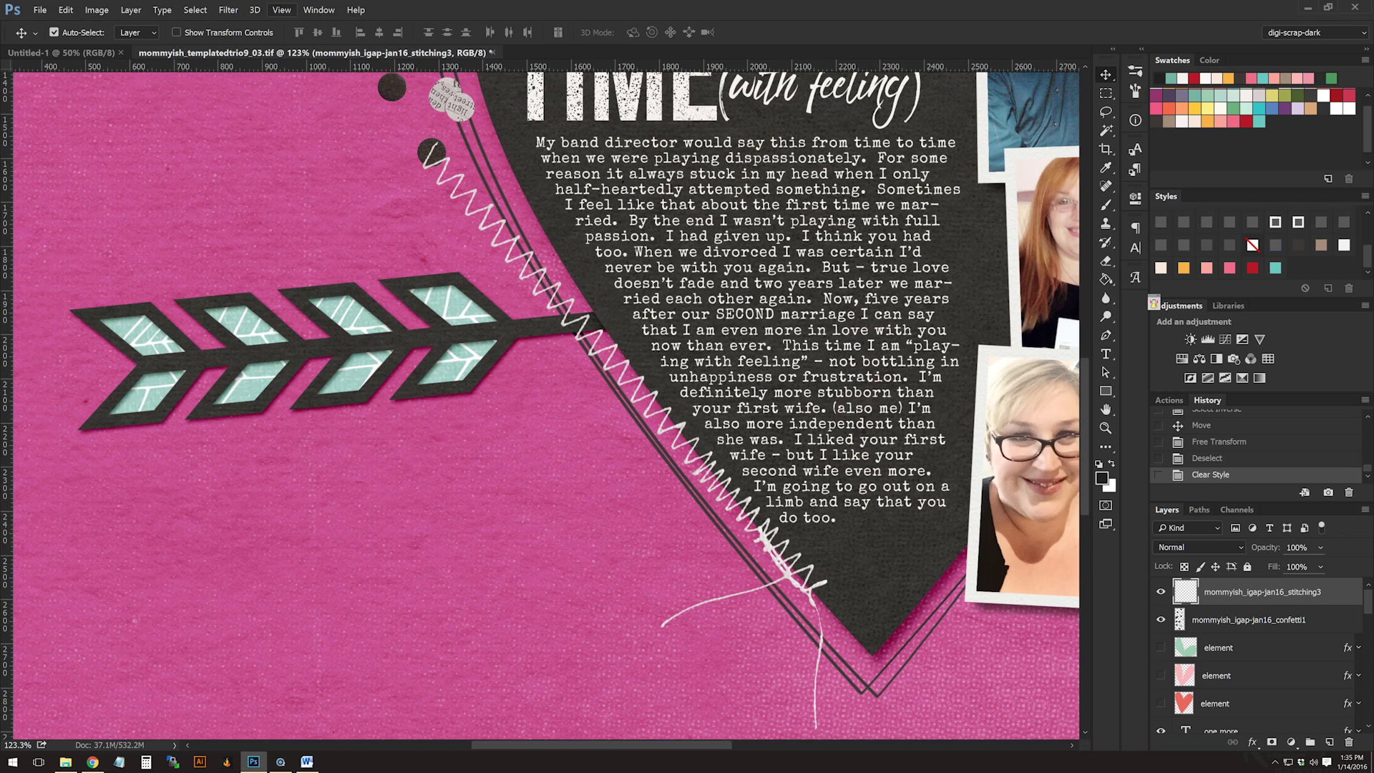
left_click(63, 11)
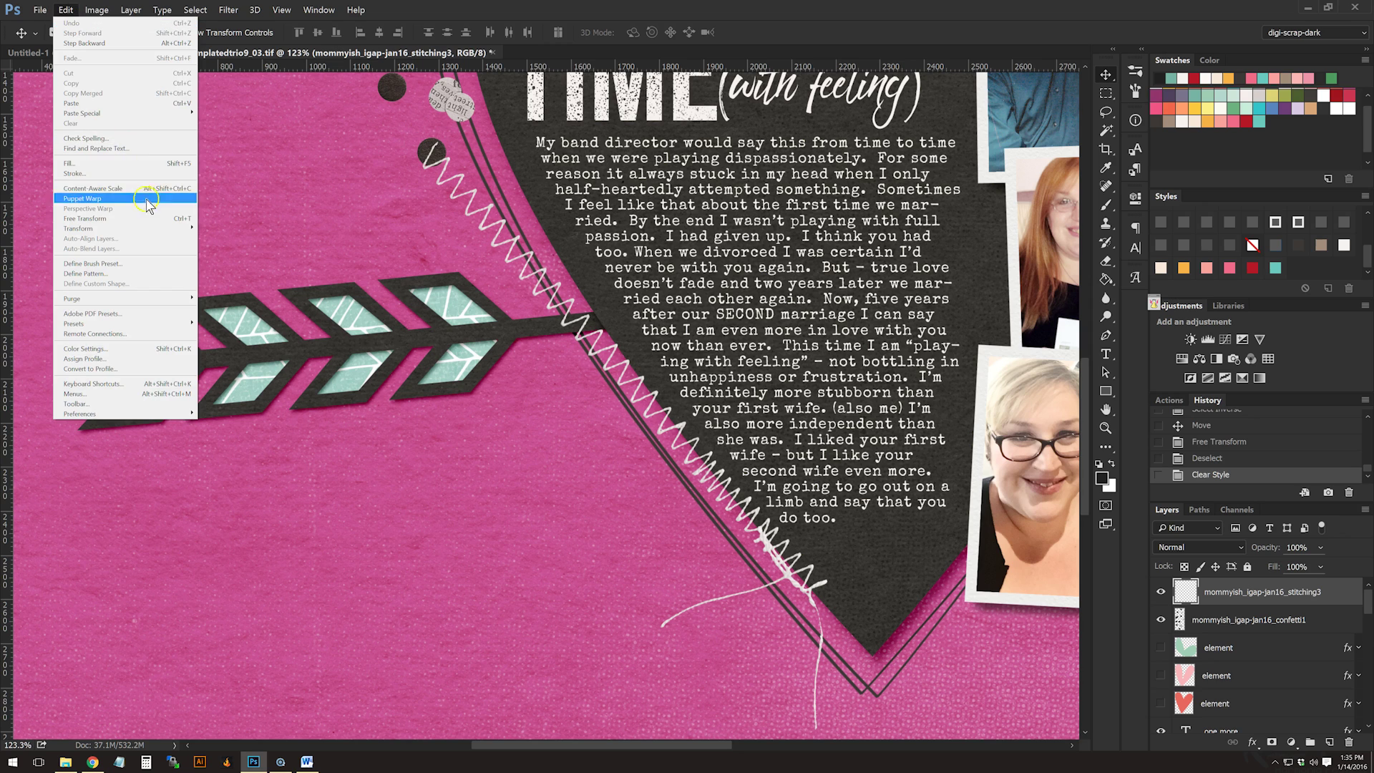
left_click(123, 199)
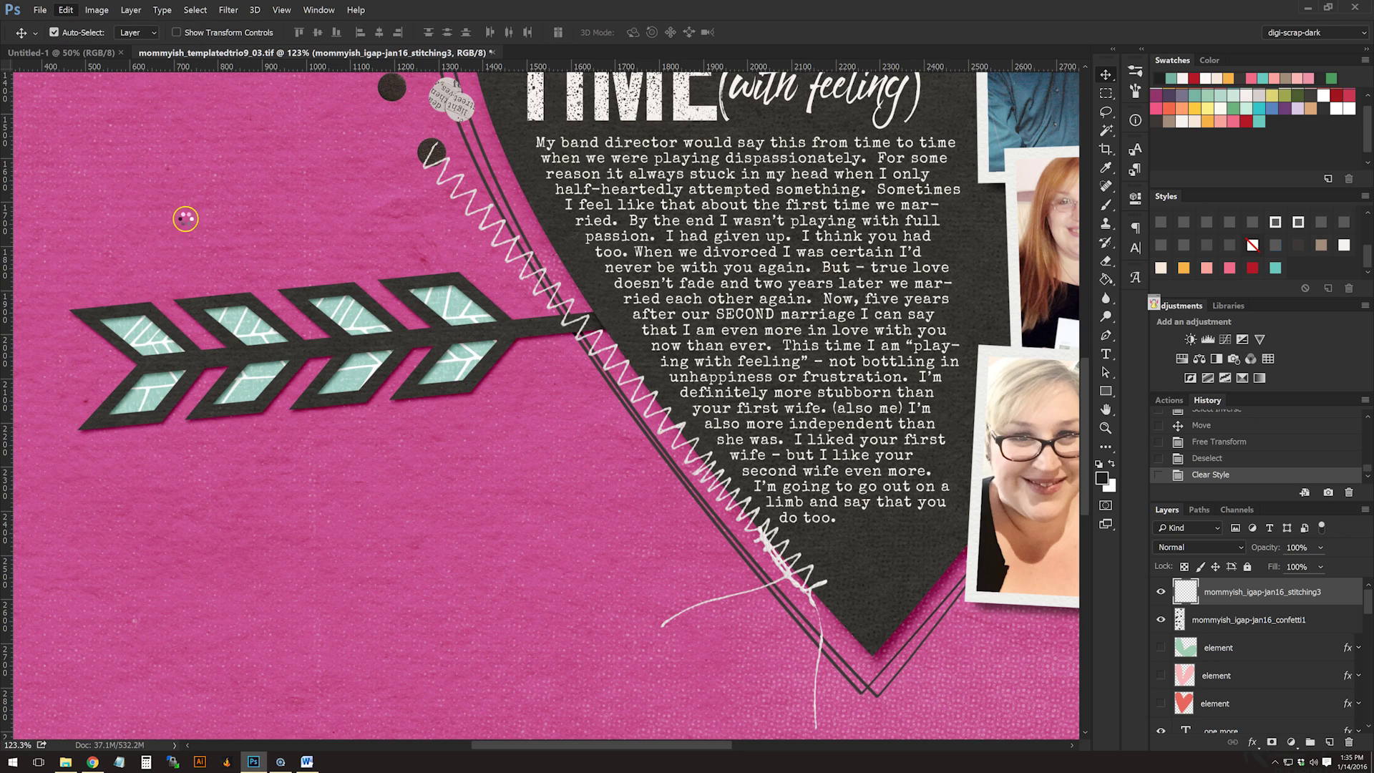
left_click(808, 592)
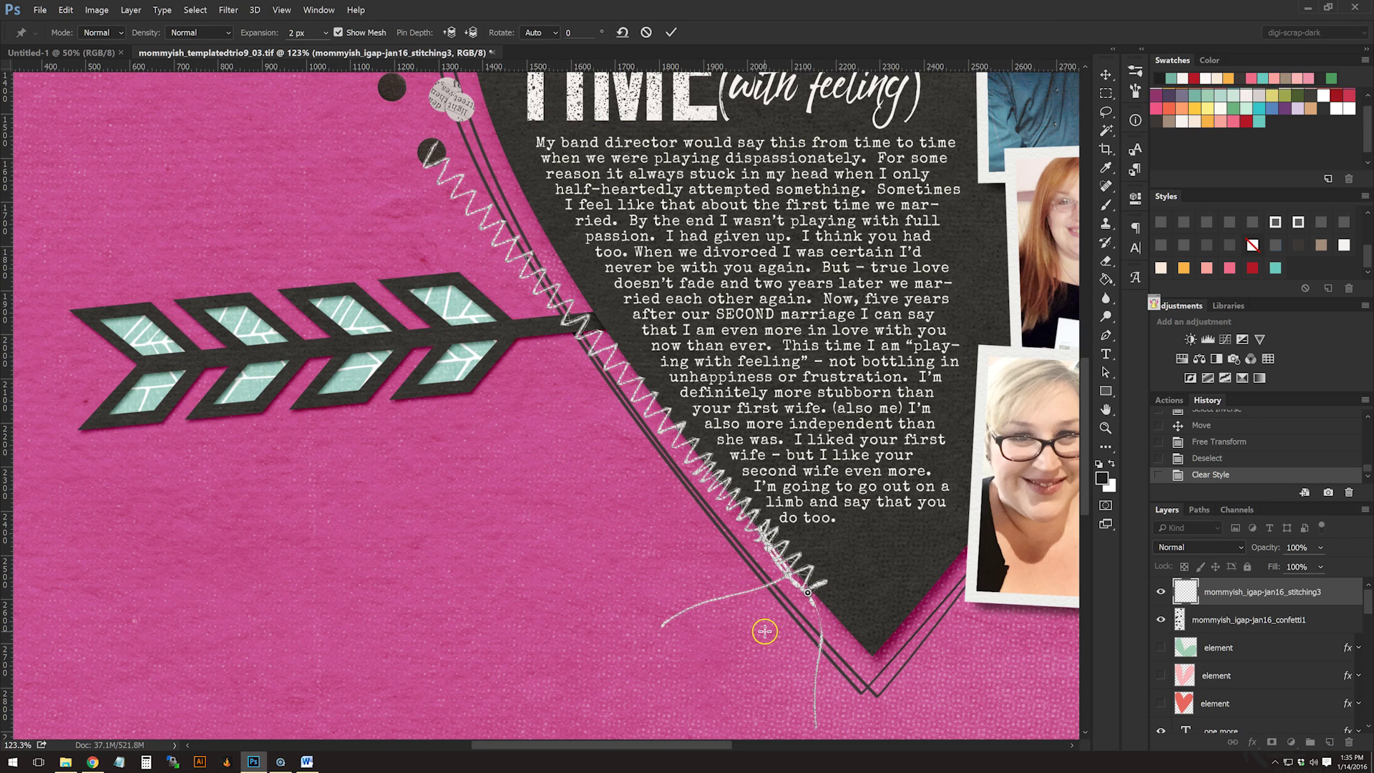
left_click(695, 440)
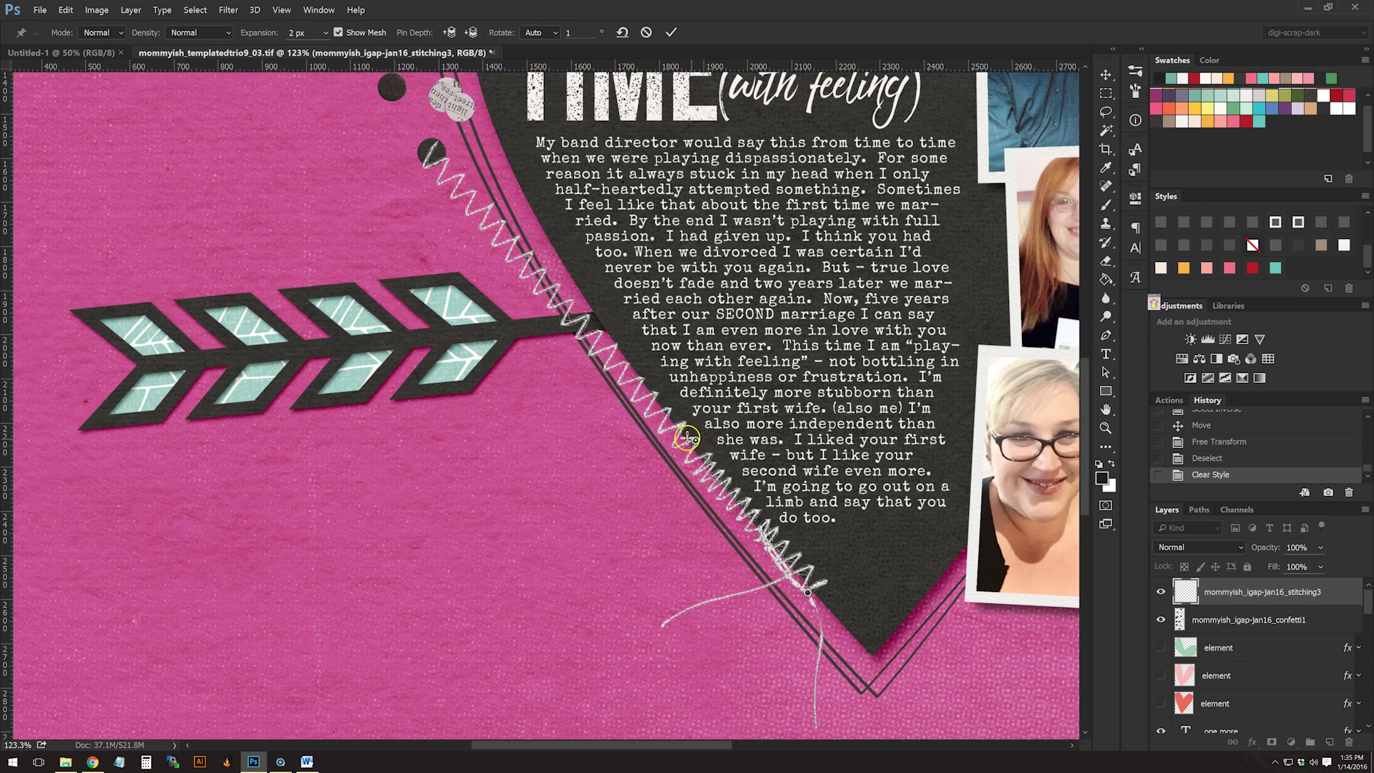
left_click(435, 143)
left_click_drag(436, 144, 505, 129)
left_click(507, 151)
key("Return")
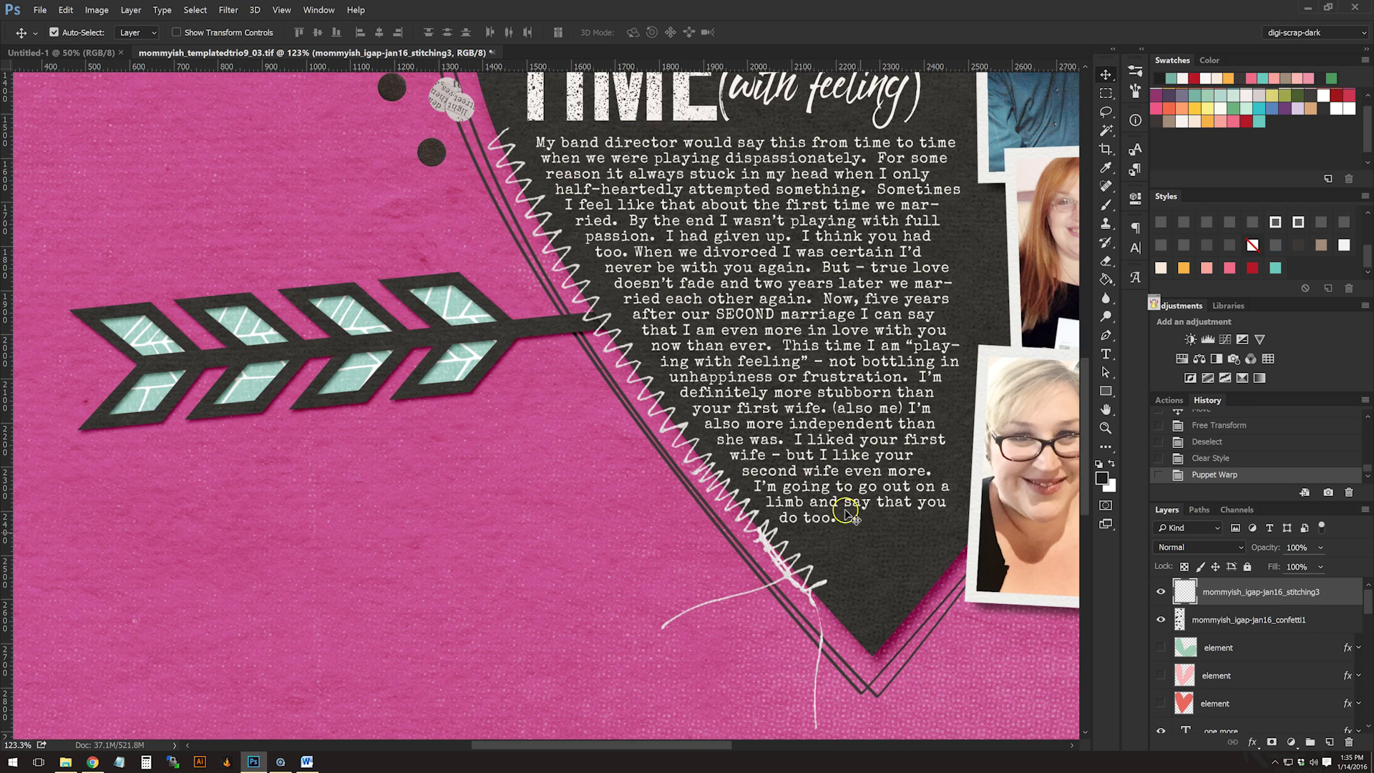
Examine the whole layout at several magnifications, checking the stitching, photos and confetti clusters around the heart
left_click(796, 514)
key("ctrl+0")
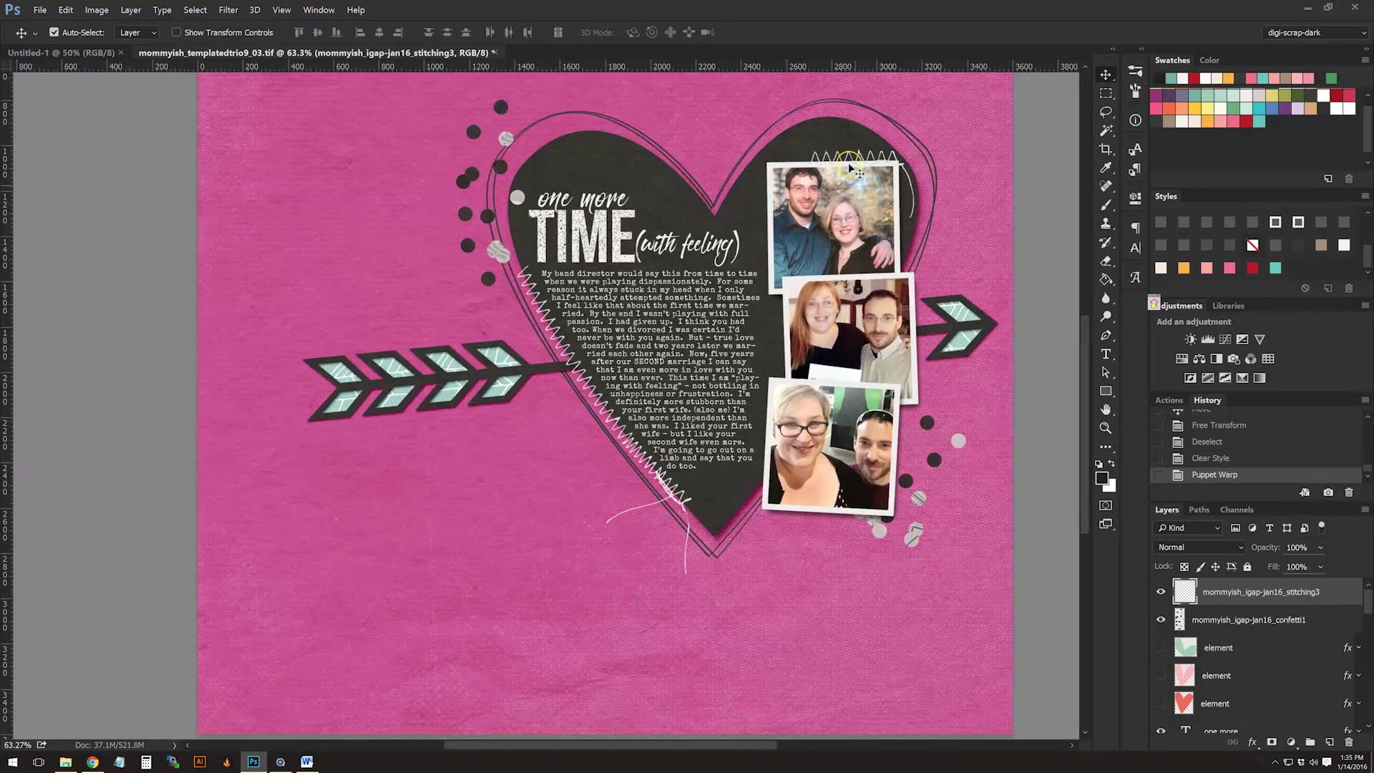
scroll(885, 172, "up", 2)
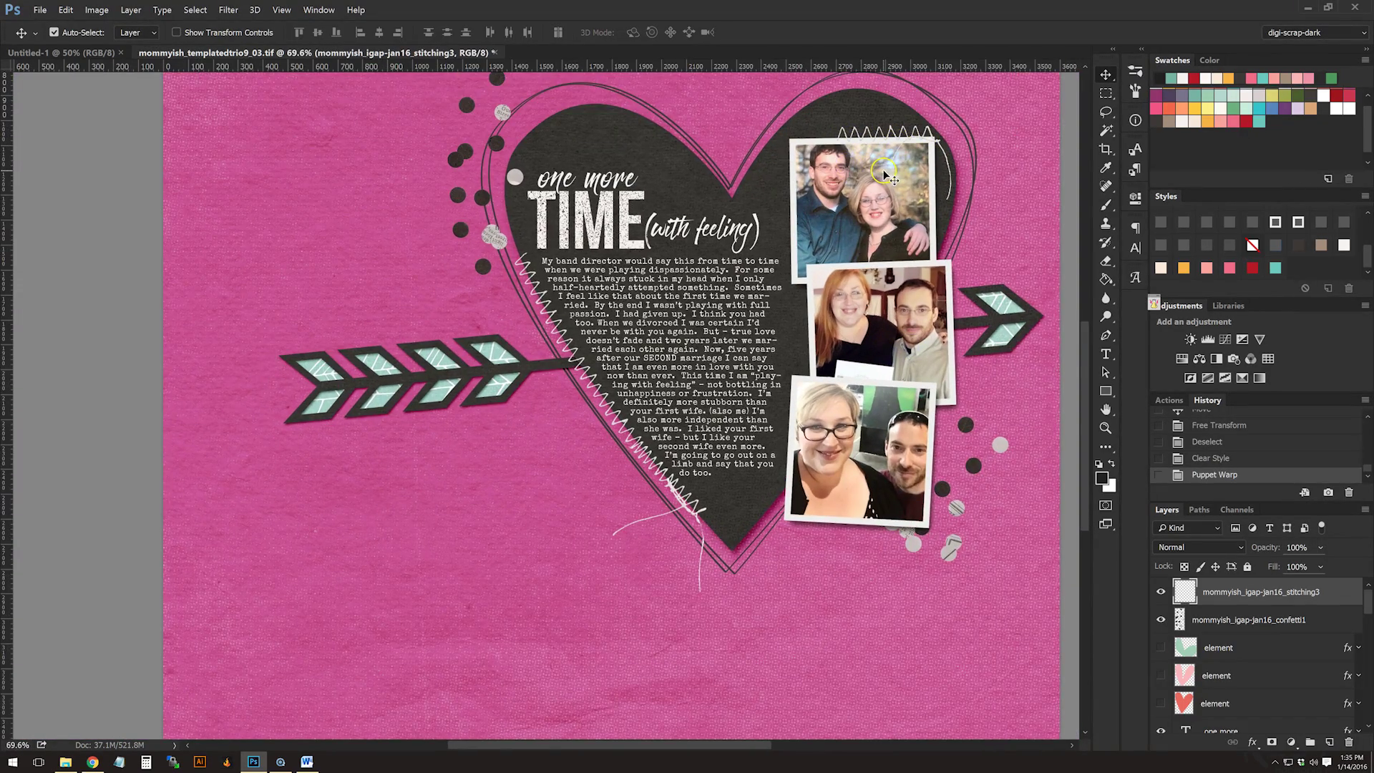
scroll(885, 172, "down", 2)
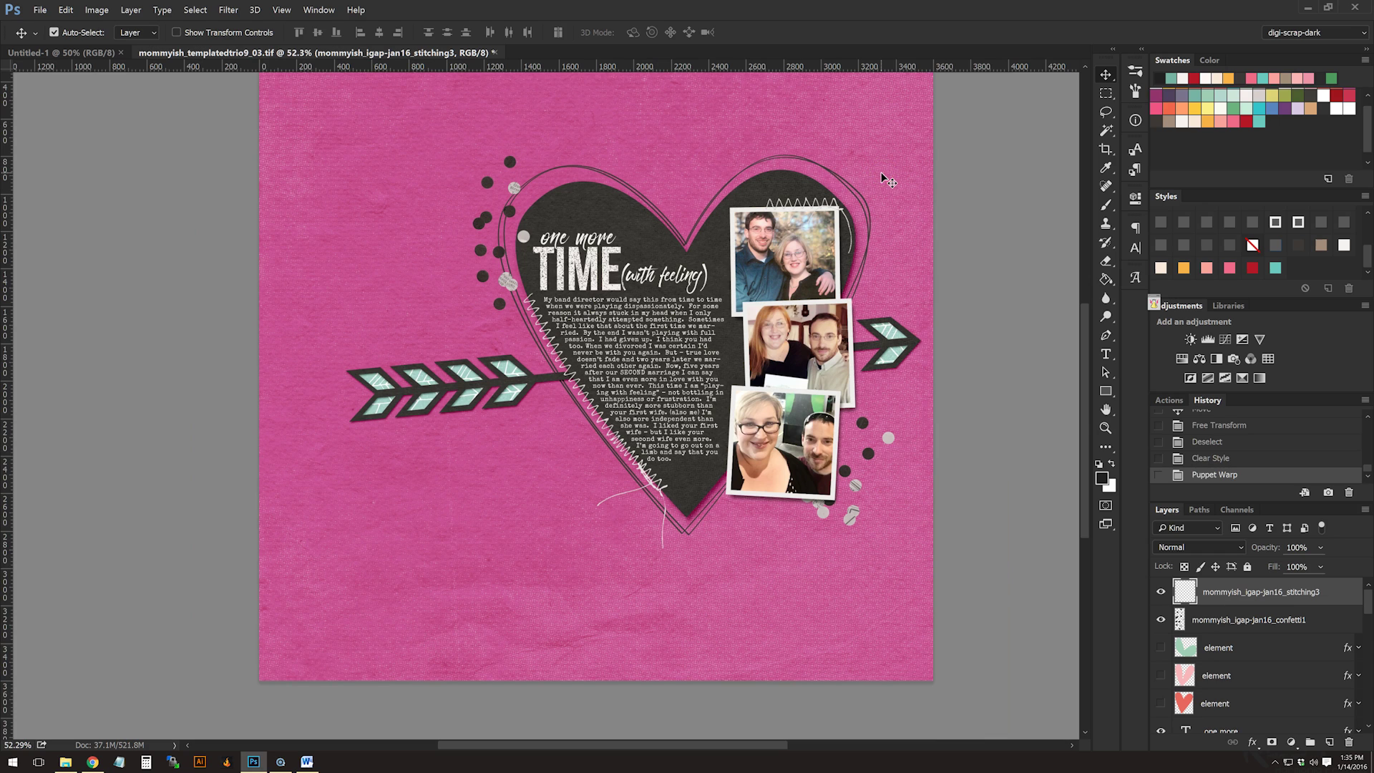
left_click(871, 176)
scroll(1351, 244, "up", 1)
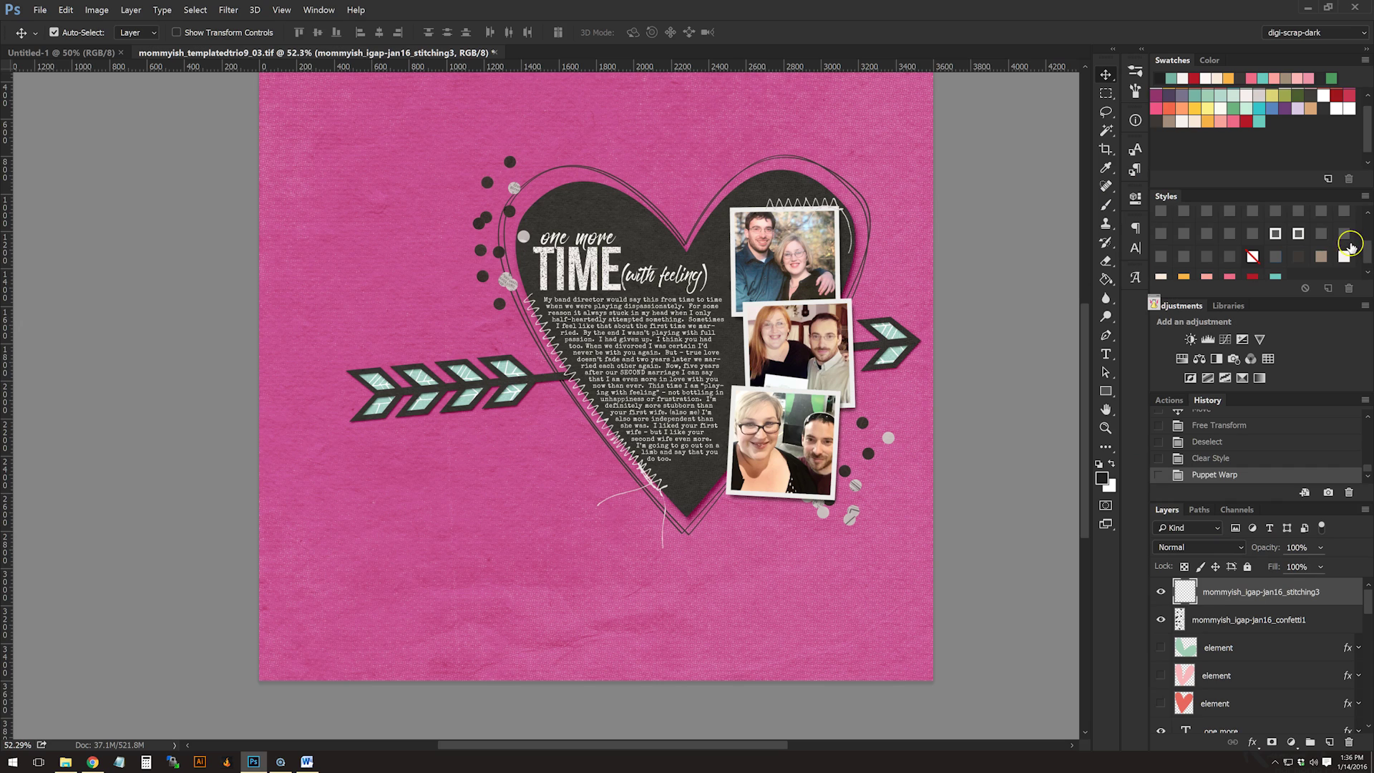
scroll(1351, 249, "up", 1)
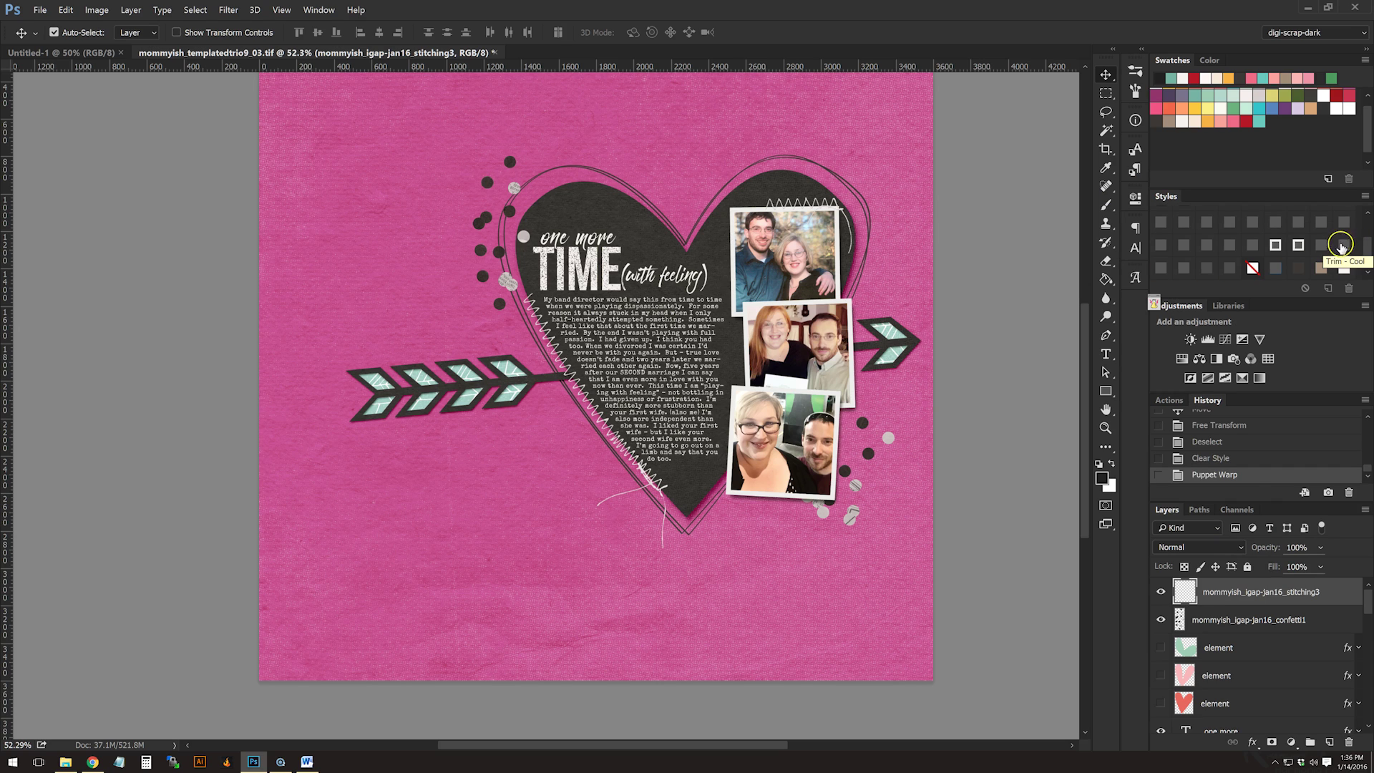
scroll(538, 394, "up", 1)
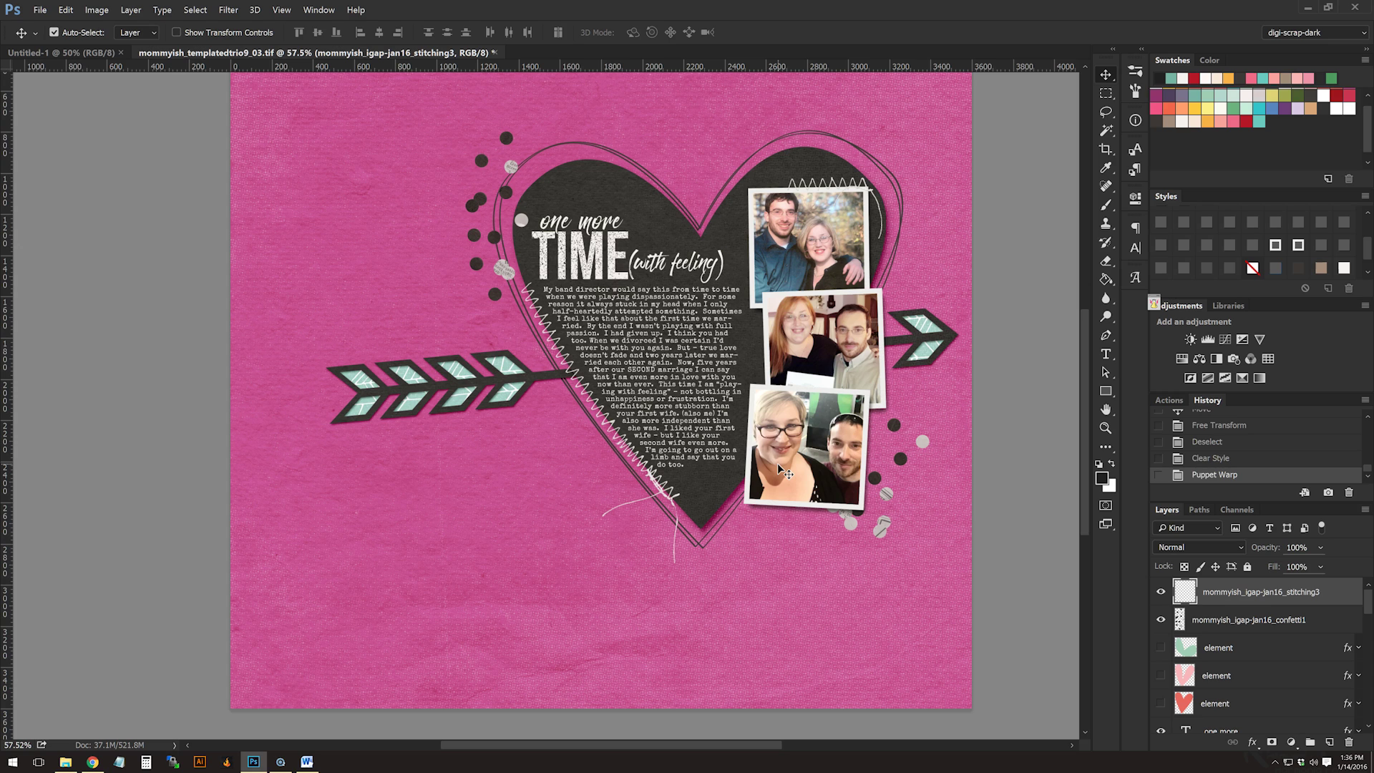
left_click(823, 240)
scroll(837, 214, "up", 1)
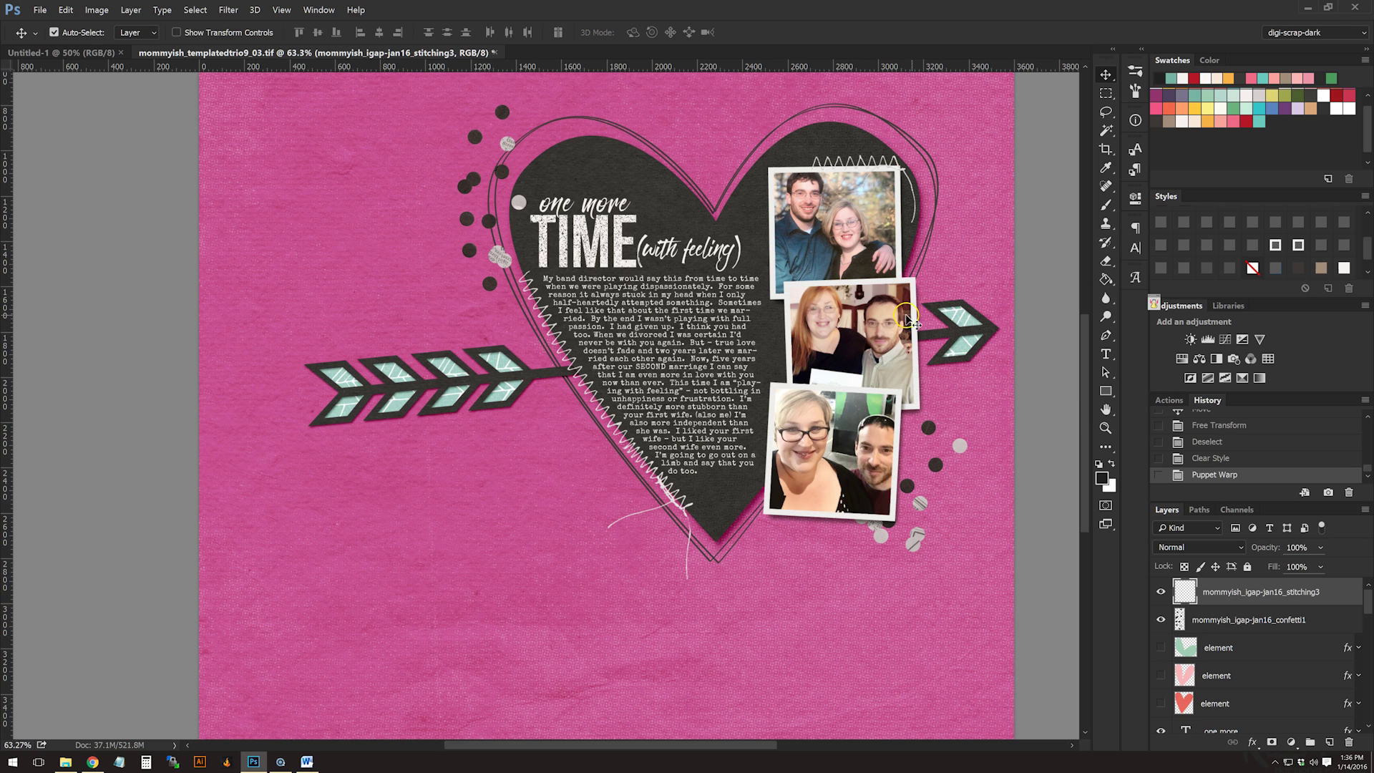
scroll(809, 329, "up", 1)
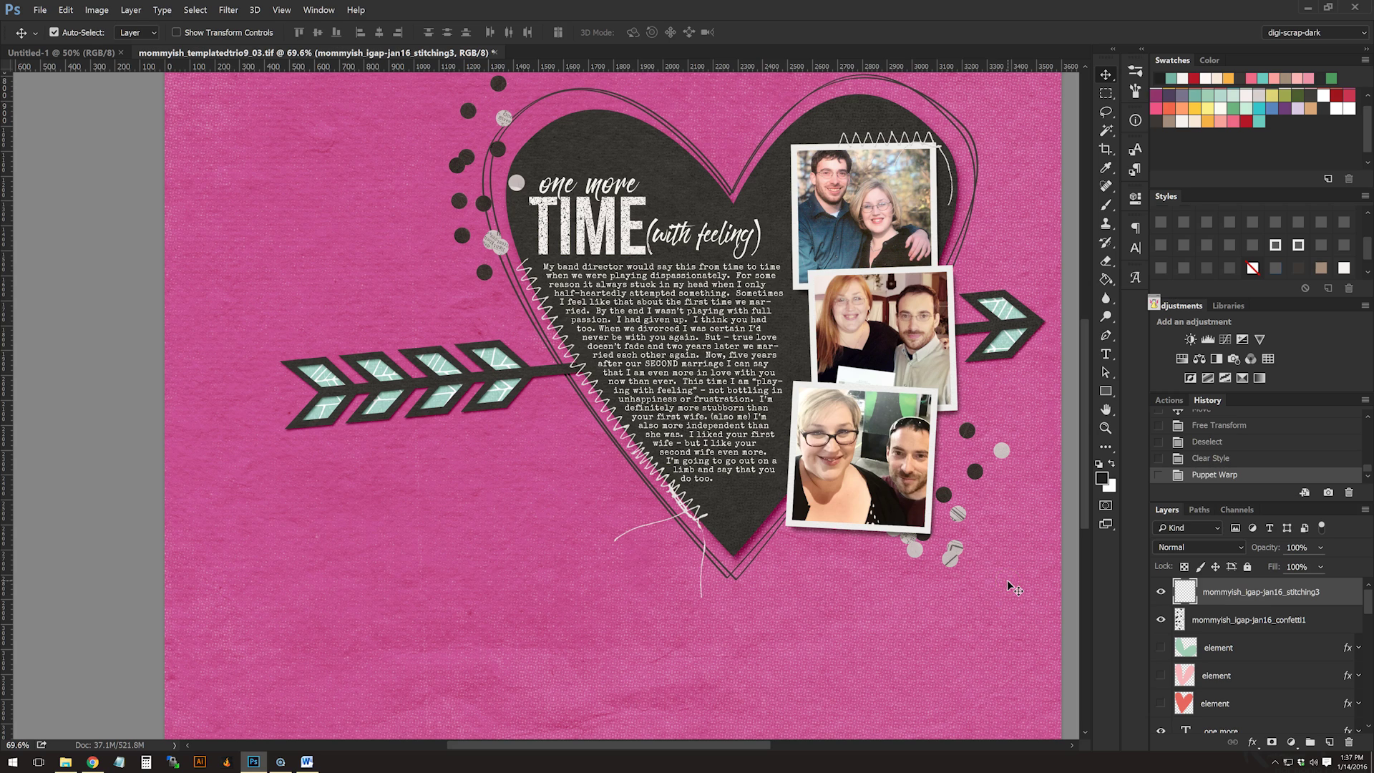
scroll(1007, 580, "down", 4)
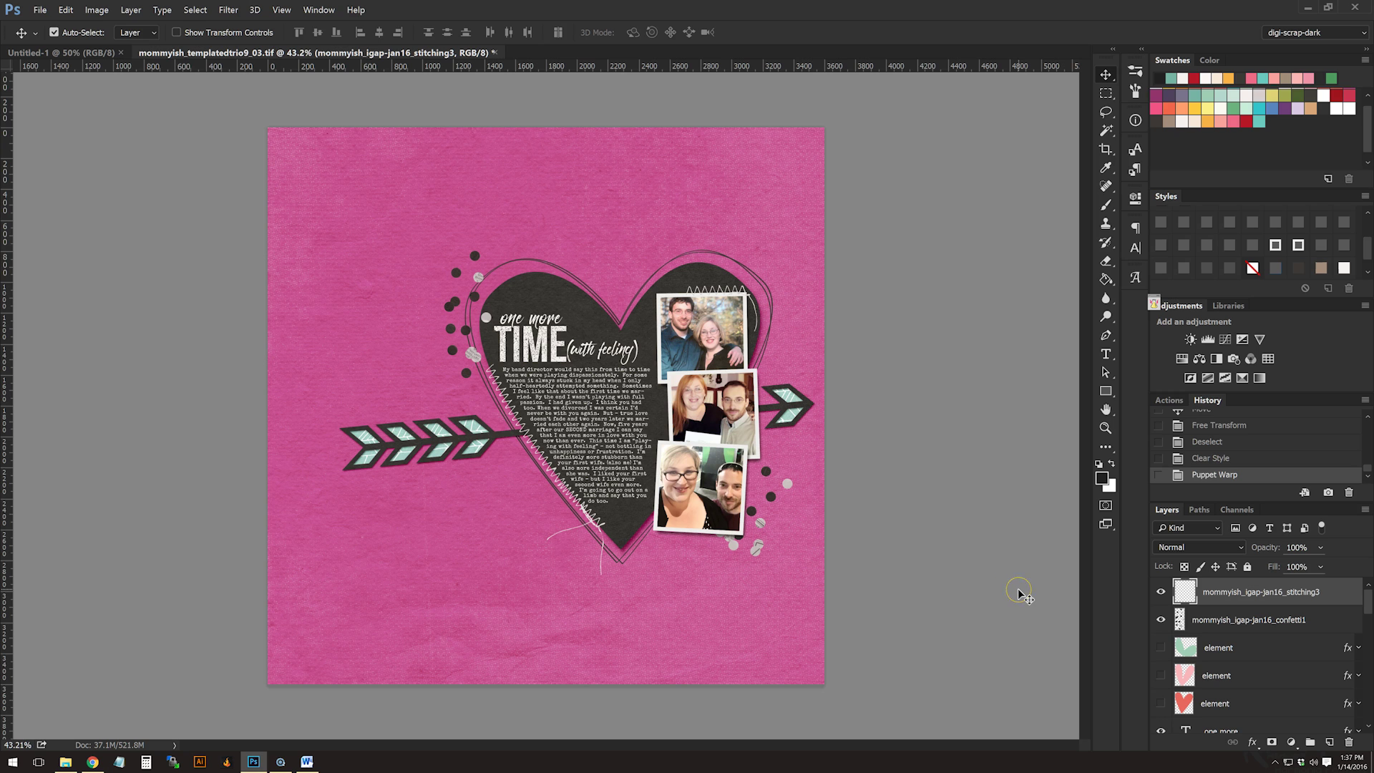
key("ctrl+0")
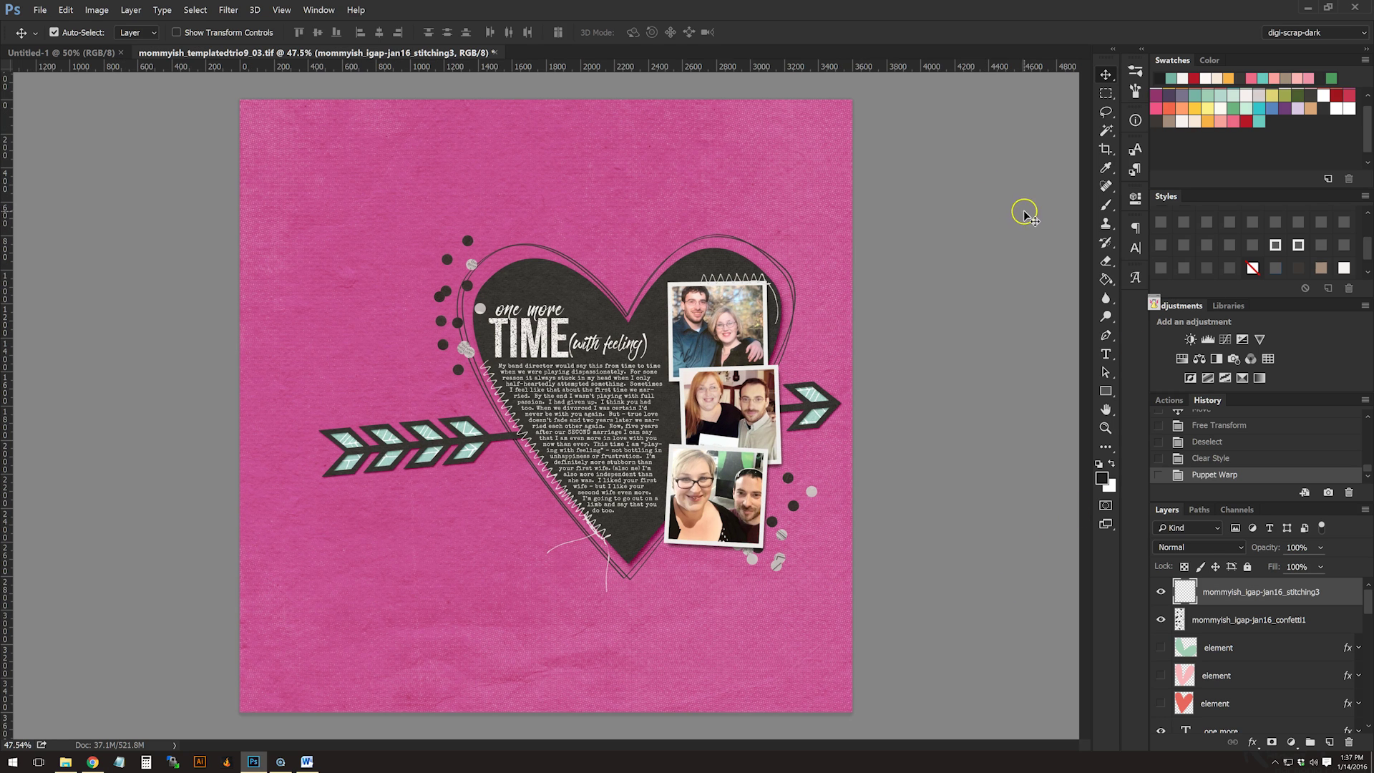
Activate the Rectangular Marquee tool with the stitching layer selected
left_click(1106, 93)
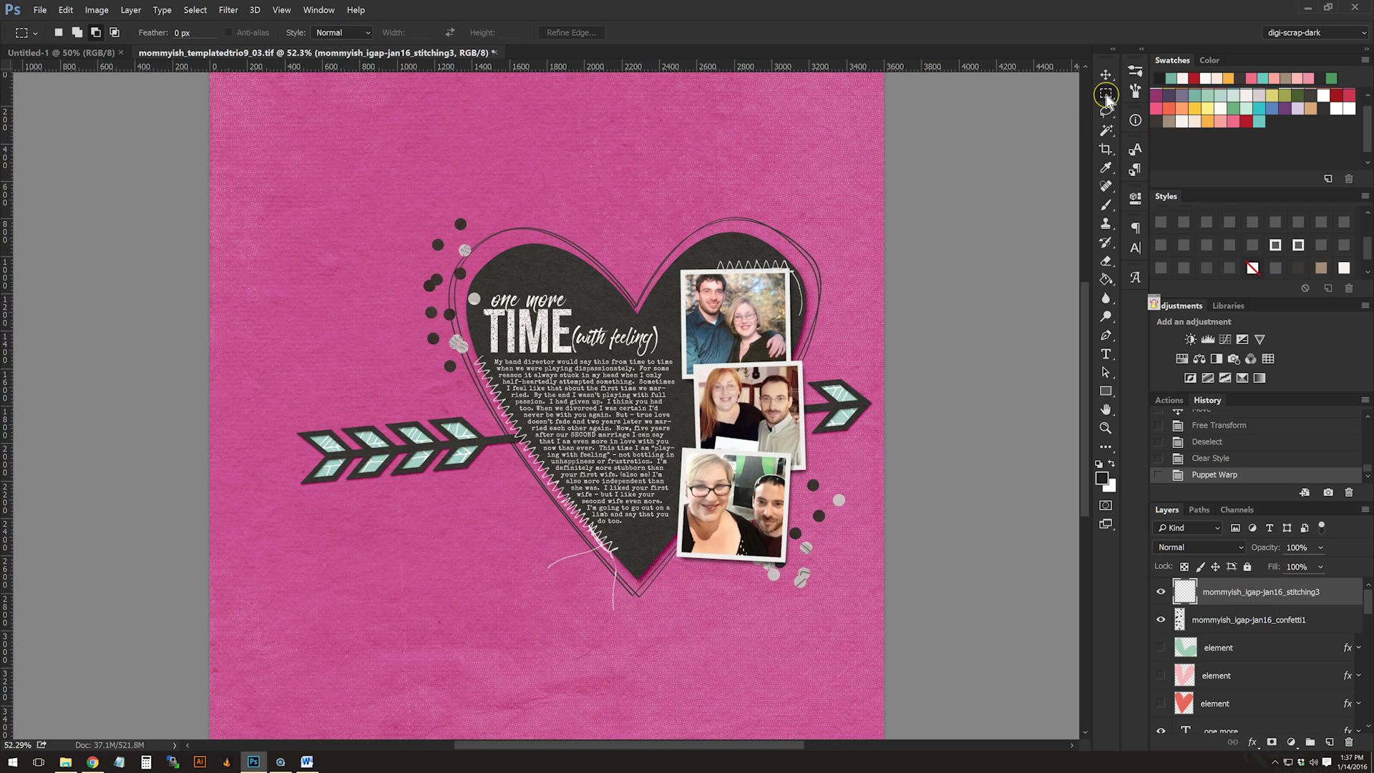